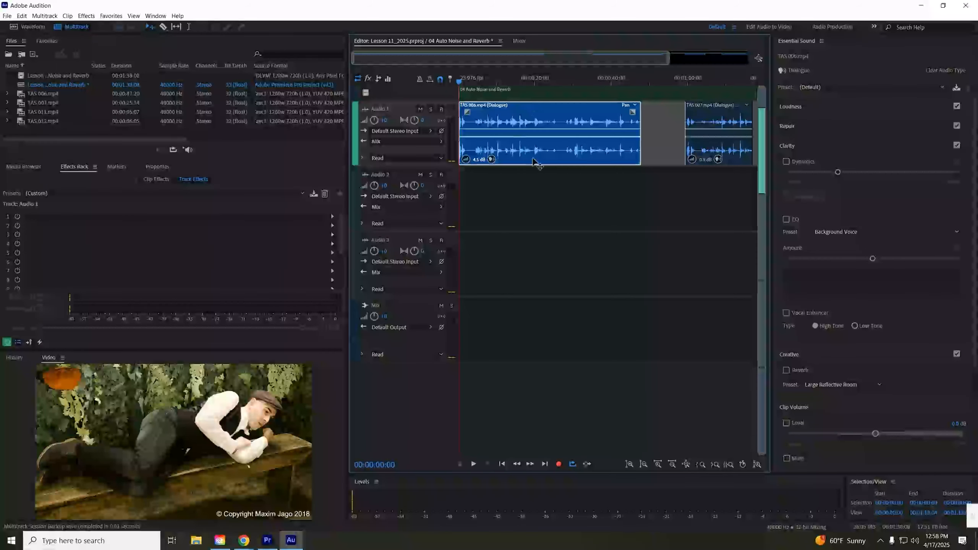
- Apply the Balanced Low Tone Voice Essential Sound preset to the dialogue clip and show its clip effects
{"action": "left_click", "coordinate": [880, 88]}
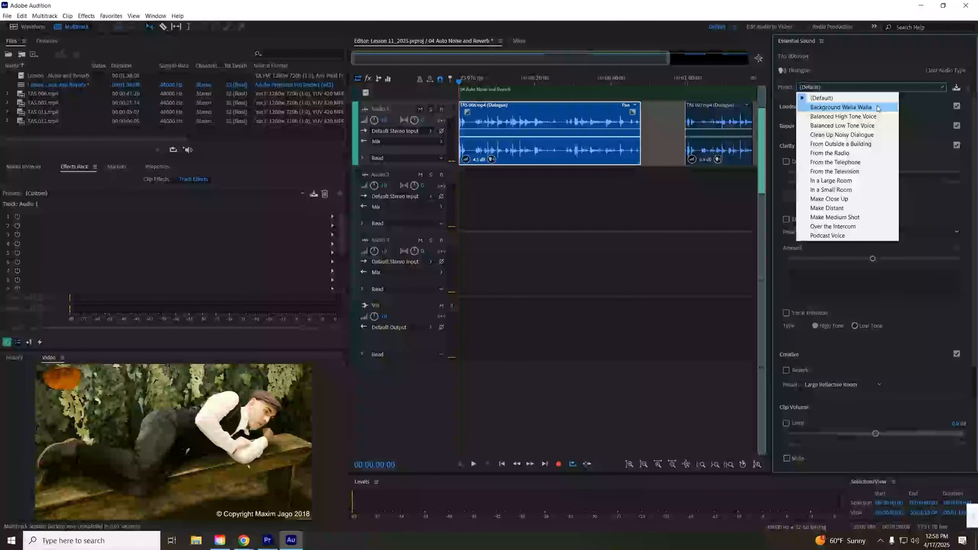
{"action": "left_click", "coordinate": [876, 126]}
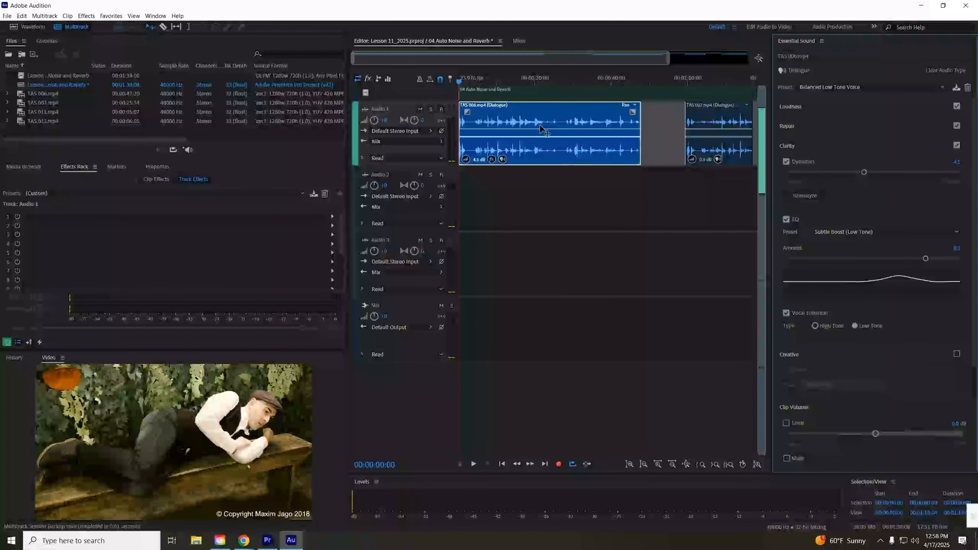
{"action": "left_click", "coordinate": [156, 180]}
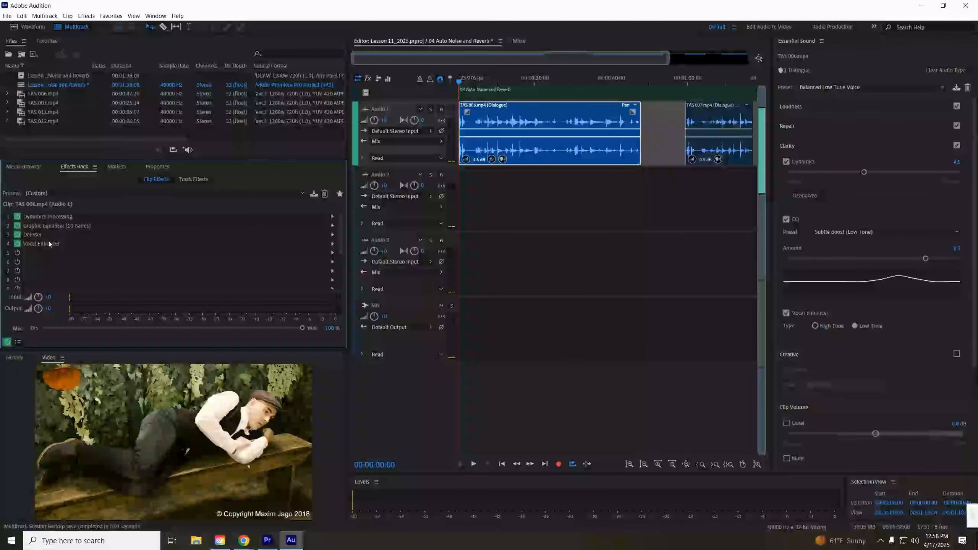
- Switch to Premiere Pro and open the 04 Auto Noise and Reverb sequence
{"action": "left_click", "coordinate": [267, 541]}
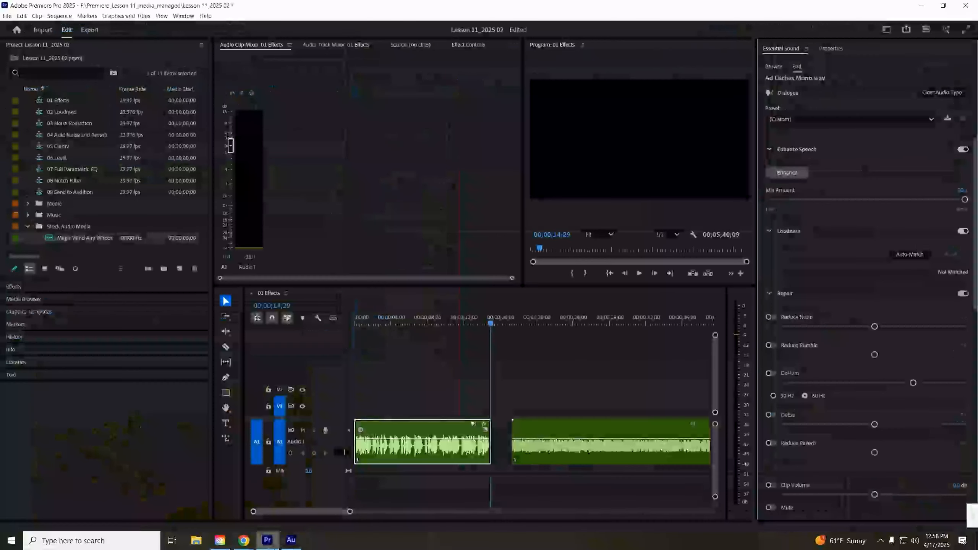
{"action": "left_click", "coordinate": [39, 135]}
{"action": "double_click", "coordinate": [40, 136]}
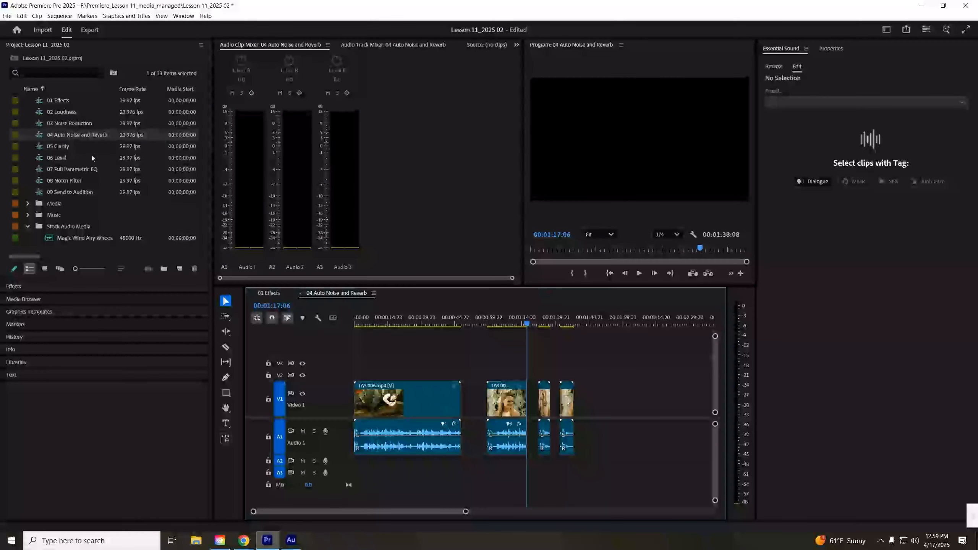
- Apply the Balanced Low Tone Voice preset to the TAS 006 clip in Essential Sound
{"action": "left_click", "coordinate": [408, 323]}
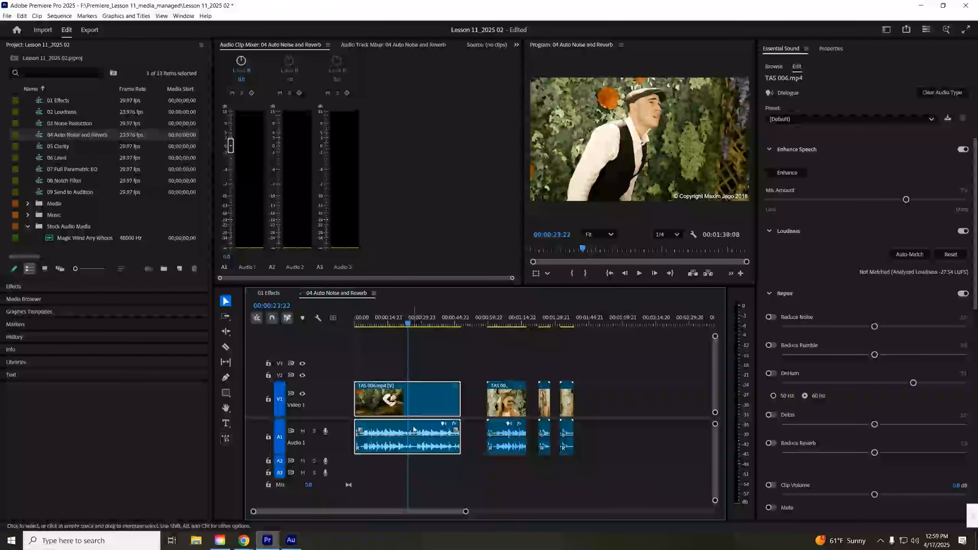
{"action": "left_click", "coordinate": [800, 119]}
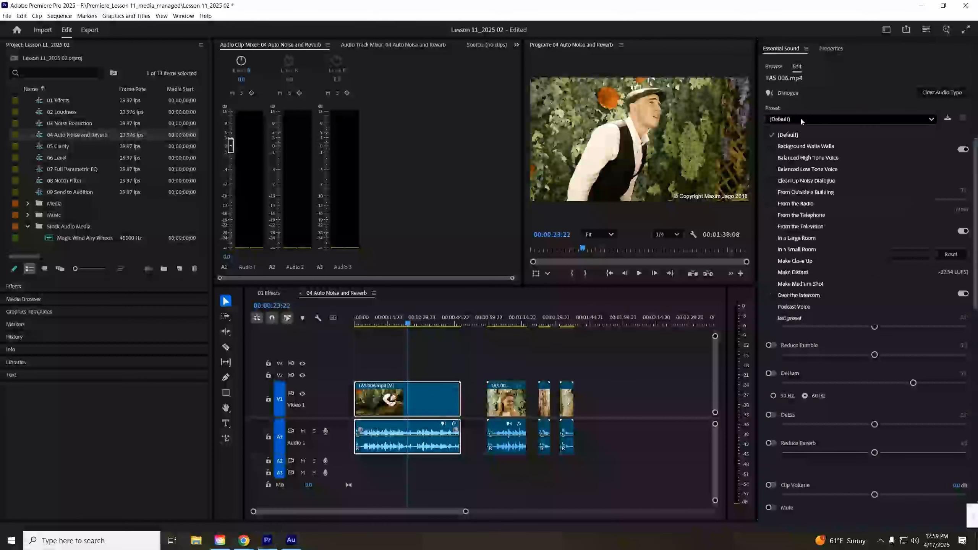
{"action": "left_click", "coordinate": [828, 168]}
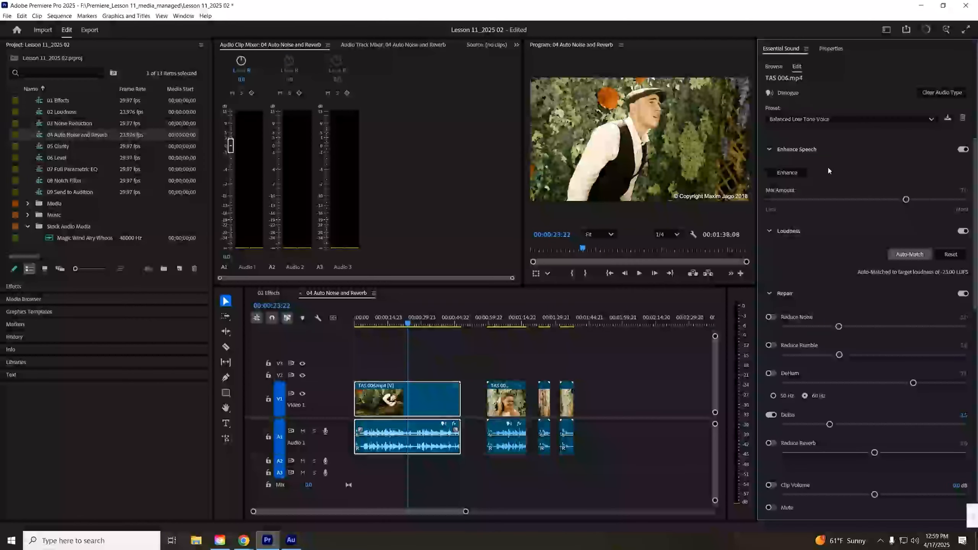
- Open the TAS 006 clip's Effect Controls and scroll to its audio effects
{"action": "left_click", "coordinate": [437, 454]}
{"action": "double_click", "coordinate": [437, 451]}
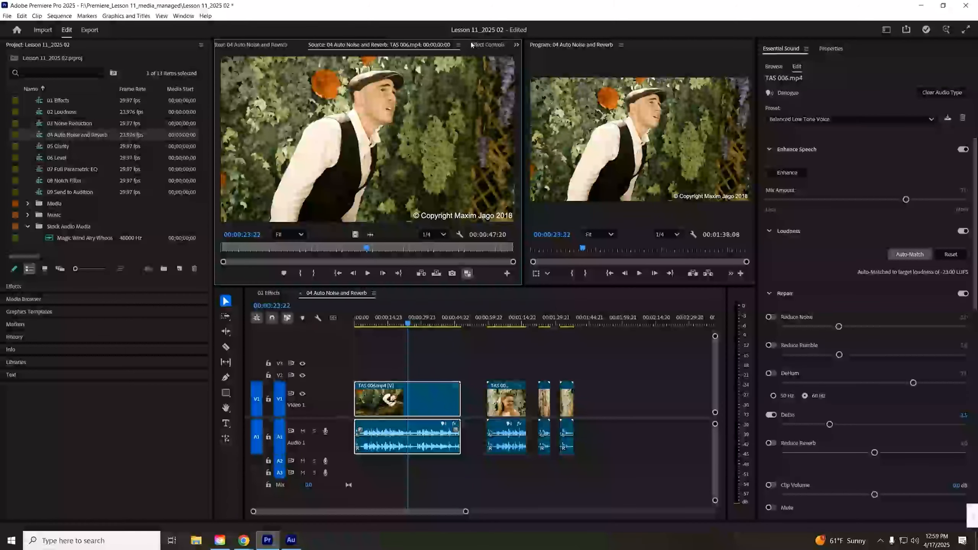
{"action": "left_click", "coordinate": [479, 45]}
{"action": "left_click_drag", "start_coordinate": [511, 112], "coordinate": [509, 142]}
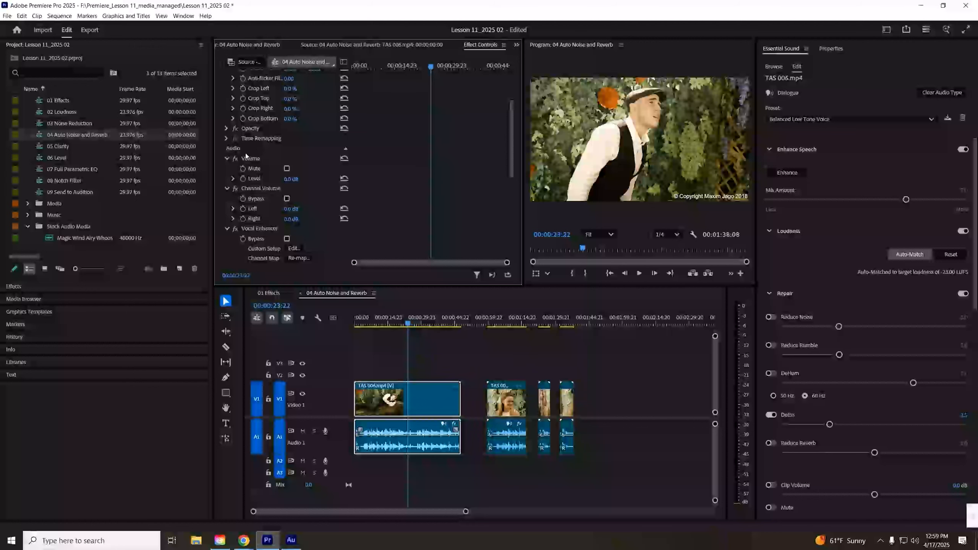
{"action": "left_click_drag", "start_coordinate": [511, 138], "coordinate": [492, 184]}
- Switch to Audition and paste the clip's effects into the Audio 1 track effects rack
{"action": "left_click", "coordinate": [292, 541]}
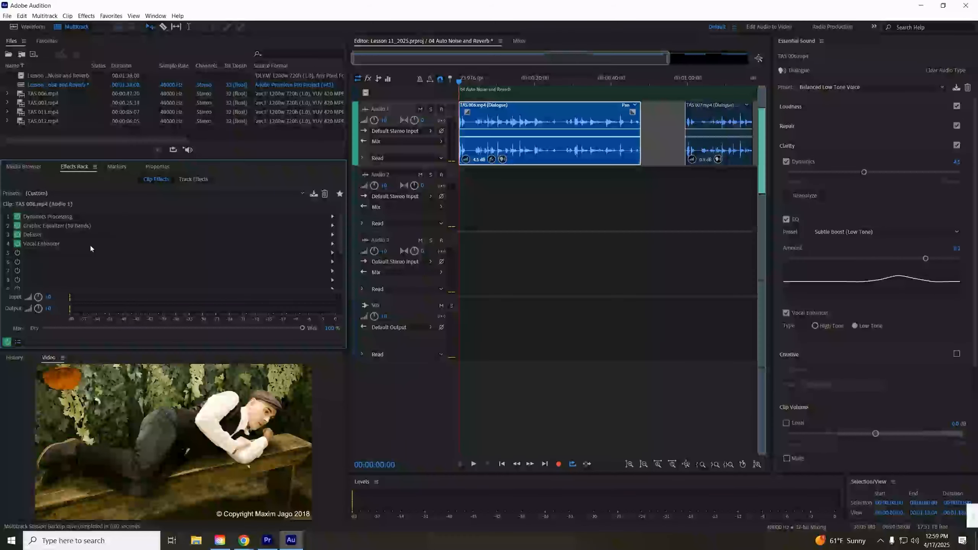
{"action": "left_click", "coordinate": [58, 219]}
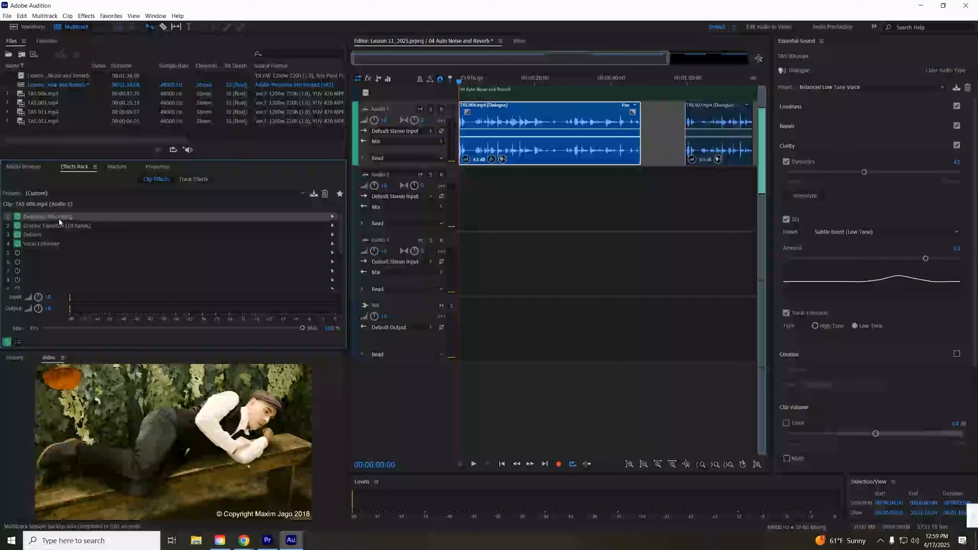
{"action": "left_click", "coordinate": [57, 244], "text": "shift"}
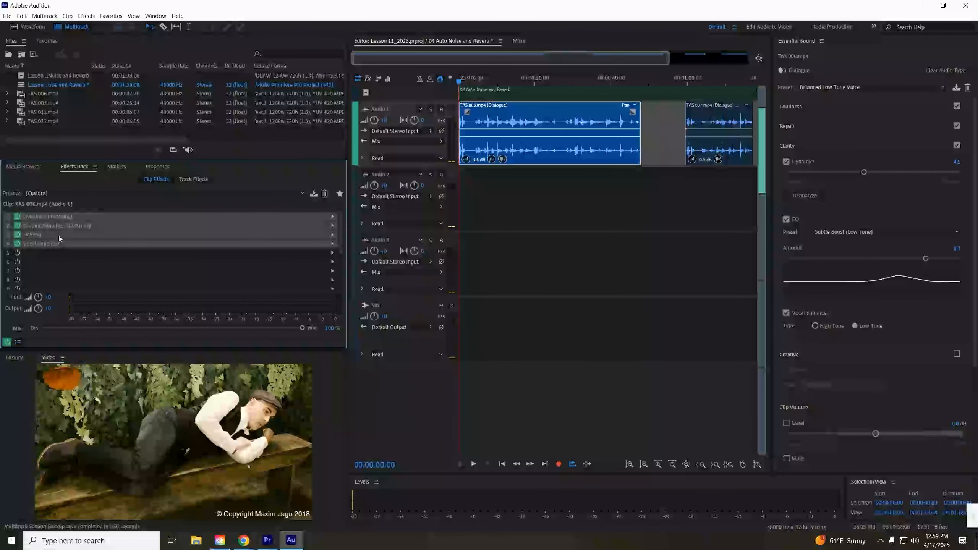
{"action": "left_click", "coordinate": [182, 179]}
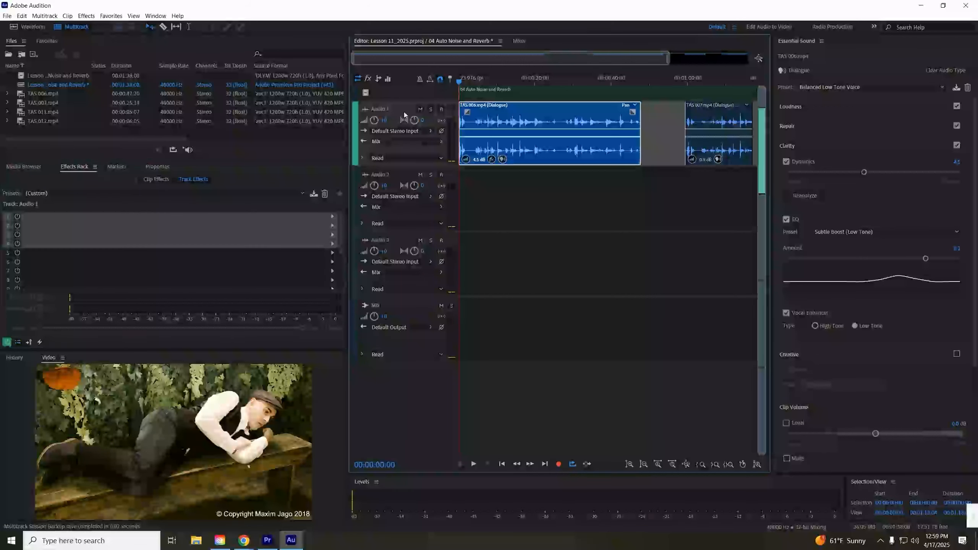
{"action": "key", "text": "ctrl+v"}
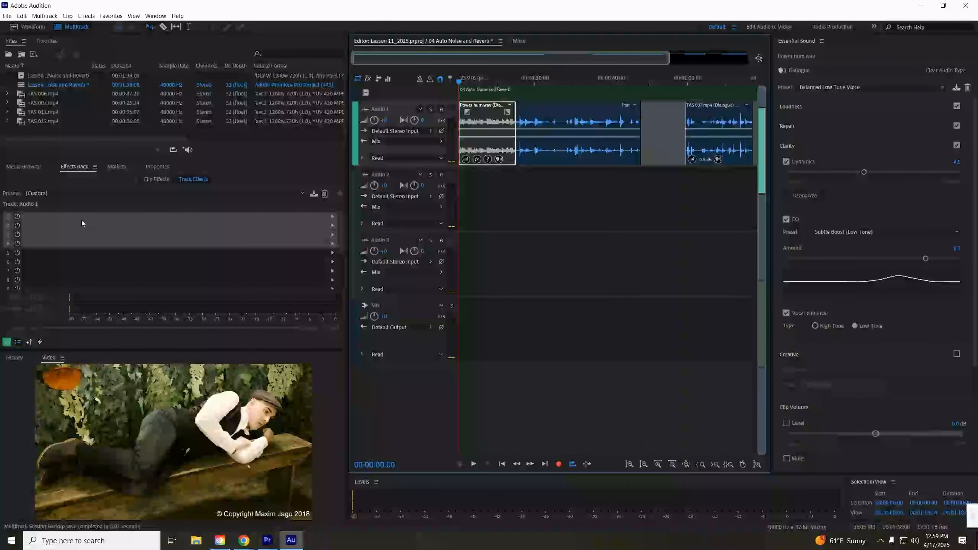
{"action": "key", "text": "ctrl+z"}
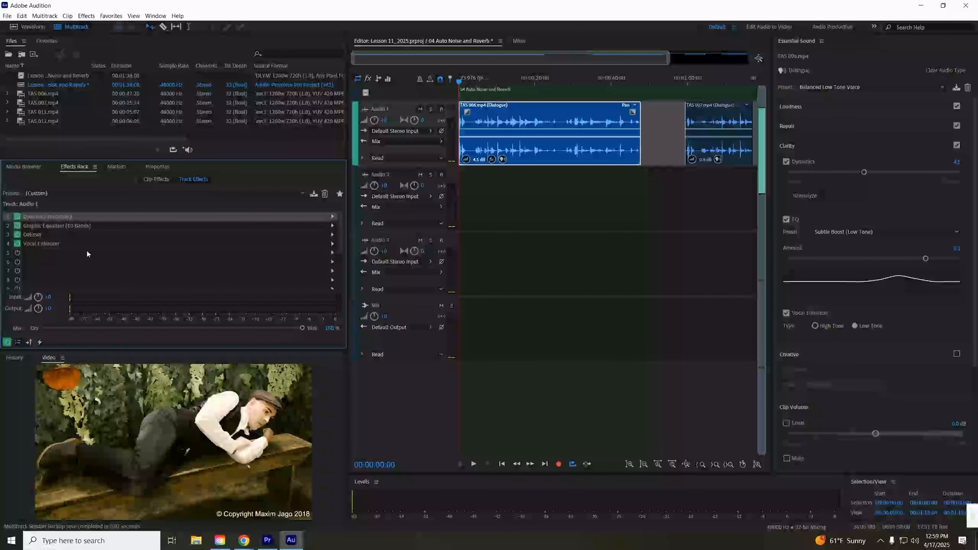
- Delete all four effects from the TAS 006 clip's effects rack and review the track effects
{"action": "left_click", "coordinate": [151, 181]}
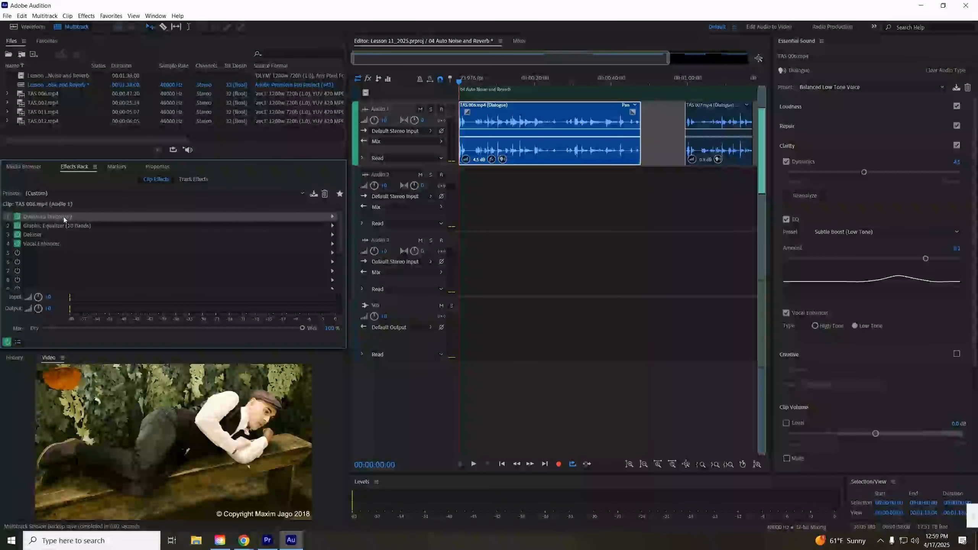
{"action": "key", "text": "Delete"}
{"action": "left_click", "coordinate": [48, 229]}
{"action": "key", "text": "Delete"}
{"action": "left_click", "coordinate": [49, 235]}
{"action": "key", "text": "Delete"}
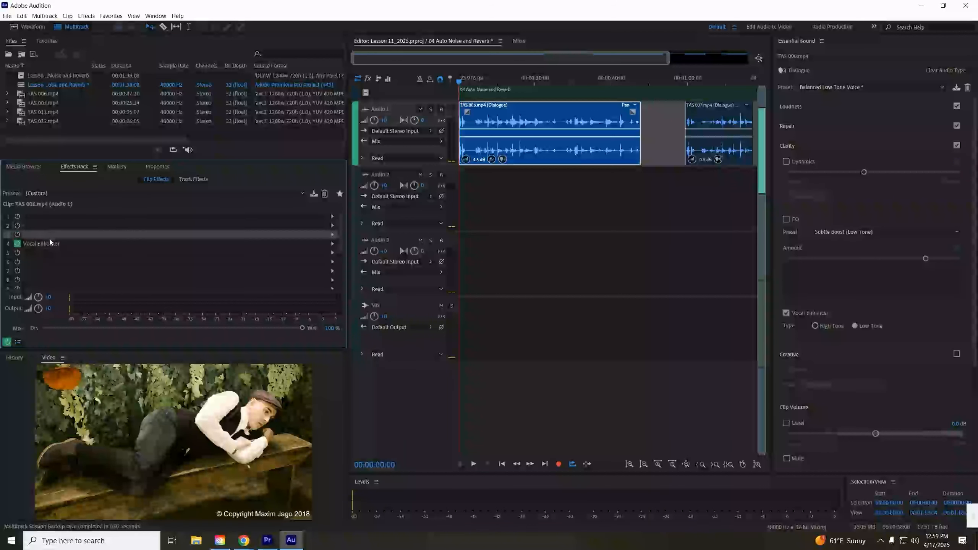
{"action": "left_click", "coordinate": [53, 243]}
{"action": "key", "text": "Delete"}
{"action": "left_click", "coordinate": [193, 179]}
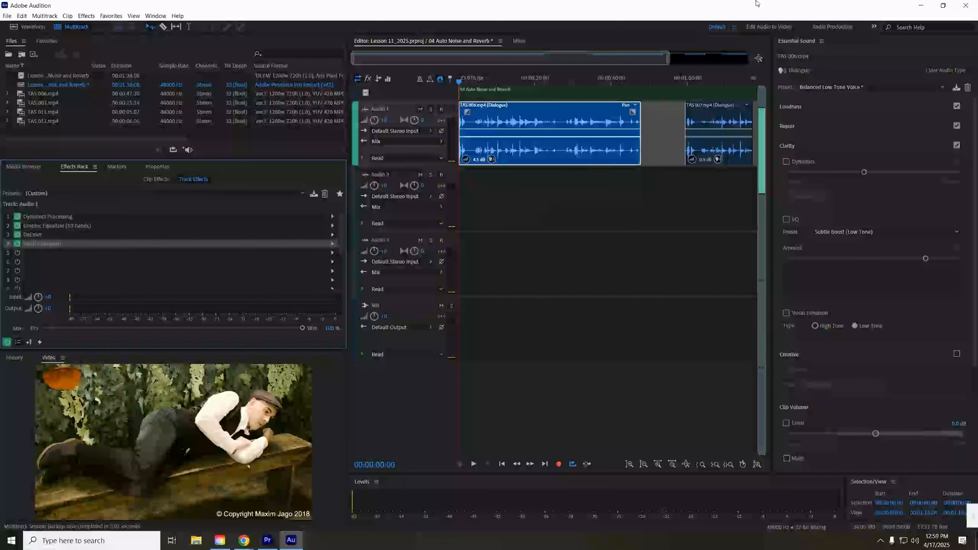
{"action": "left_click_drag", "start_coordinate": [668, 70], "coordinate": [749, 70]}
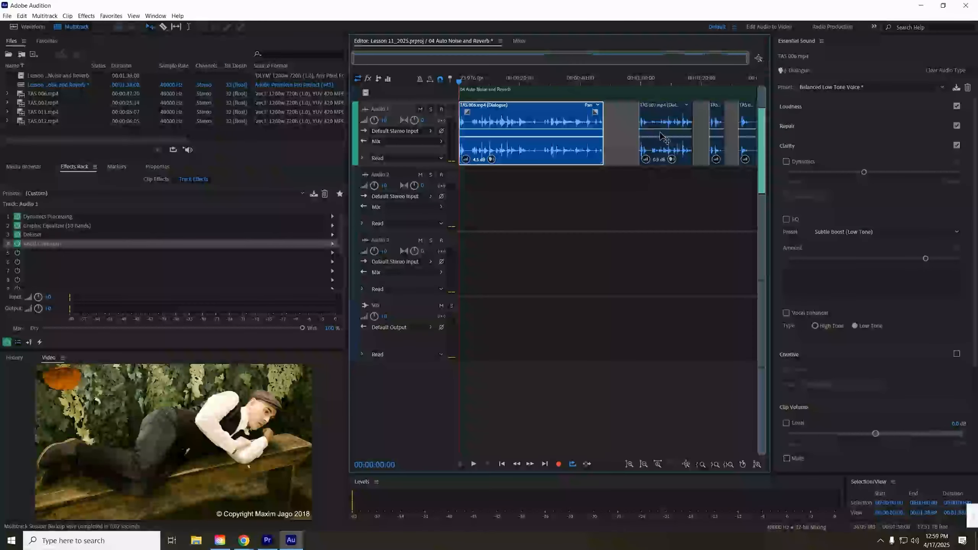
- Switch to Premiere Pro and compare the audio effects of the TAS 006 and TAS 007 clips in Effect Controls
{"action": "left_click", "coordinate": [262, 541]}
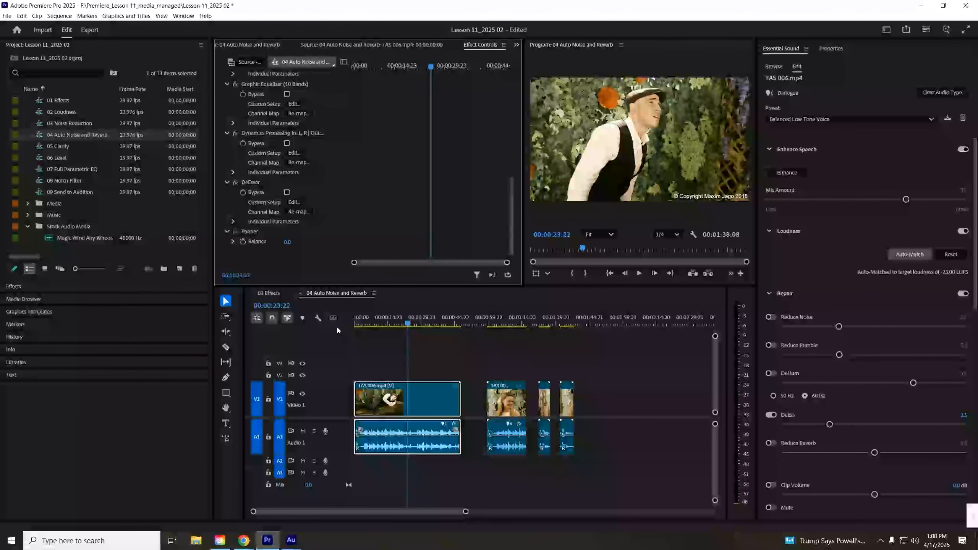
{"action": "scroll", "coordinate": [265, 223], "scroll_direction": "down", "scroll_amount": 1}
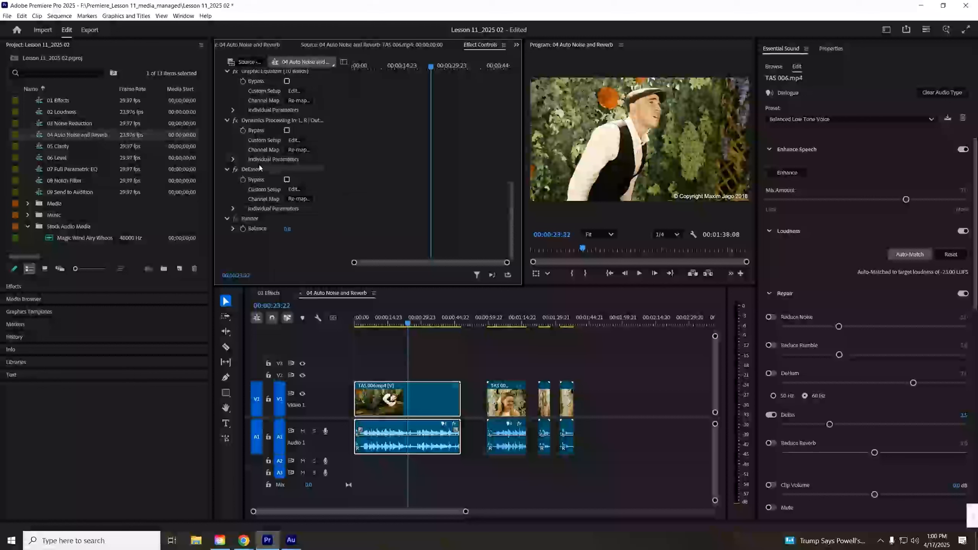
{"action": "scroll", "coordinate": [265, 165], "scroll_direction": "up", "scroll_amount": 7}
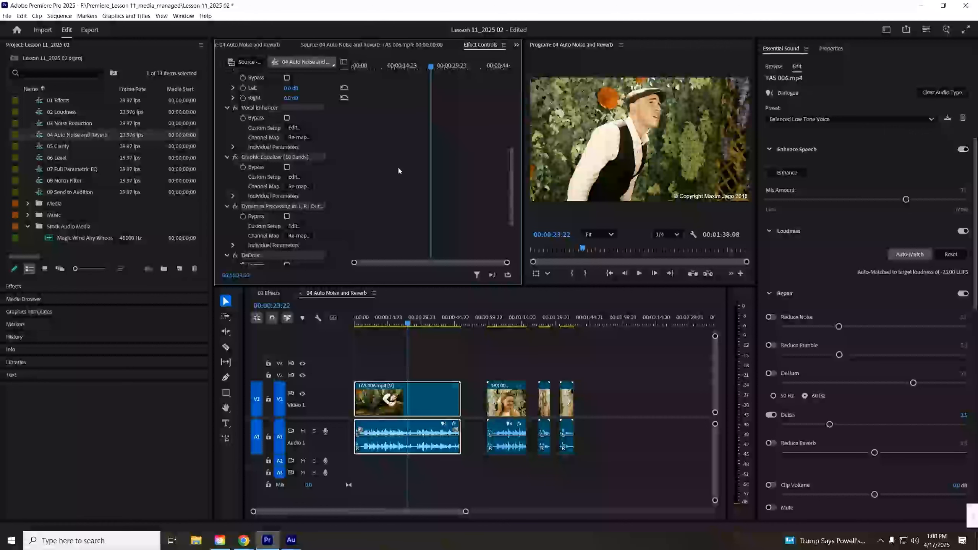
{"action": "left_click", "coordinate": [501, 323]}
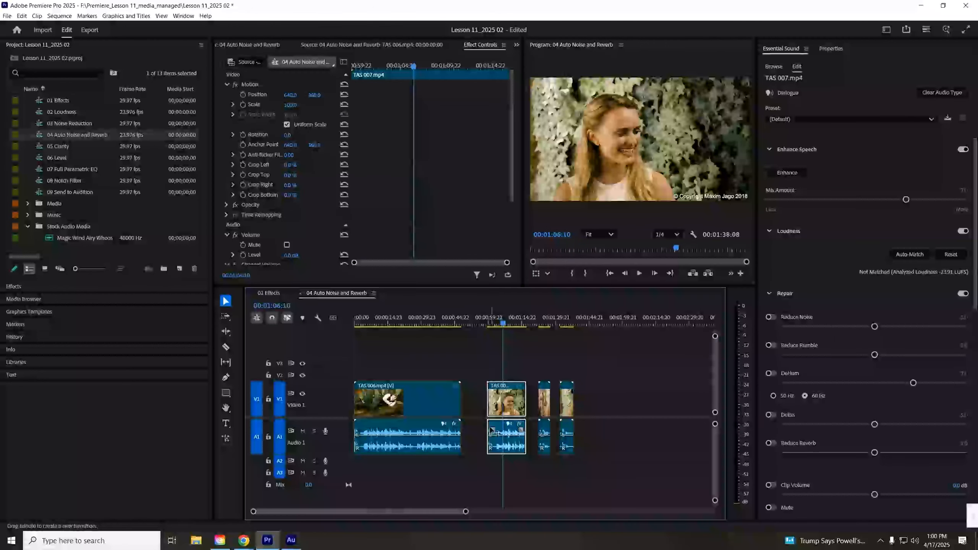
{"action": "left_click_drag", "start_coordinate": [512, 111], "coordinate": [523, 231]}
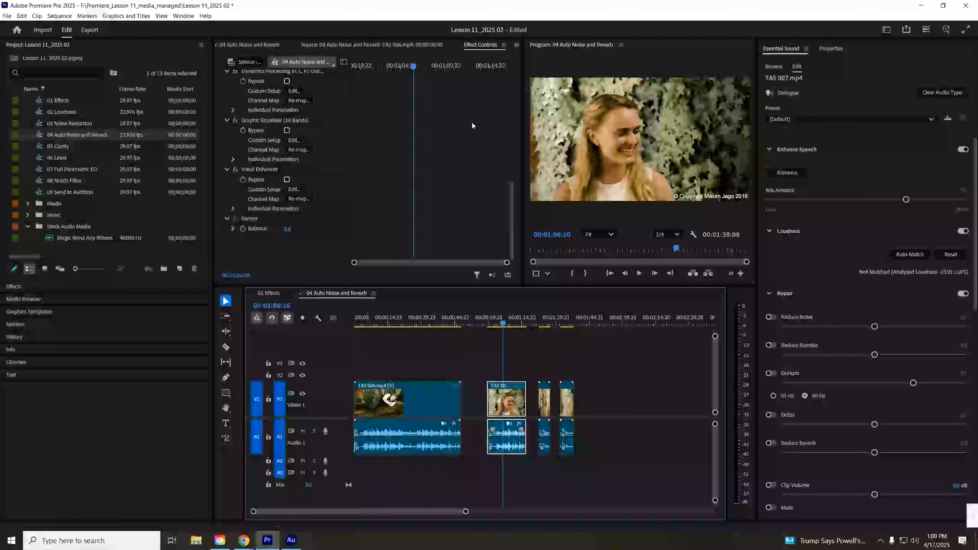
- Open the Audio Track Mixer and show its effects and sends section
{"action": "left_click", "coordinate": [516, 45]}
{"action": "left_click", "coordinate": [569, 71]}
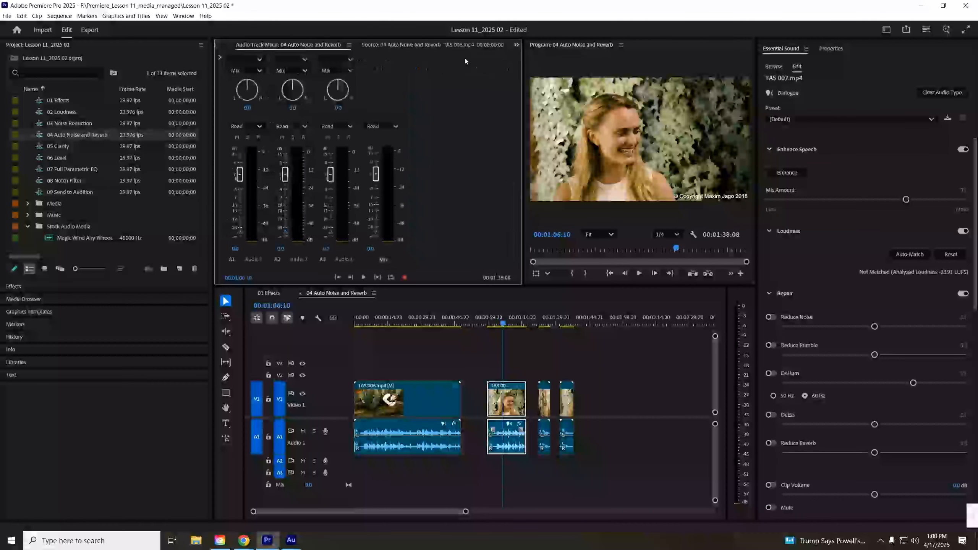
{"action": "left_click", "coordinate": [221, 58]}
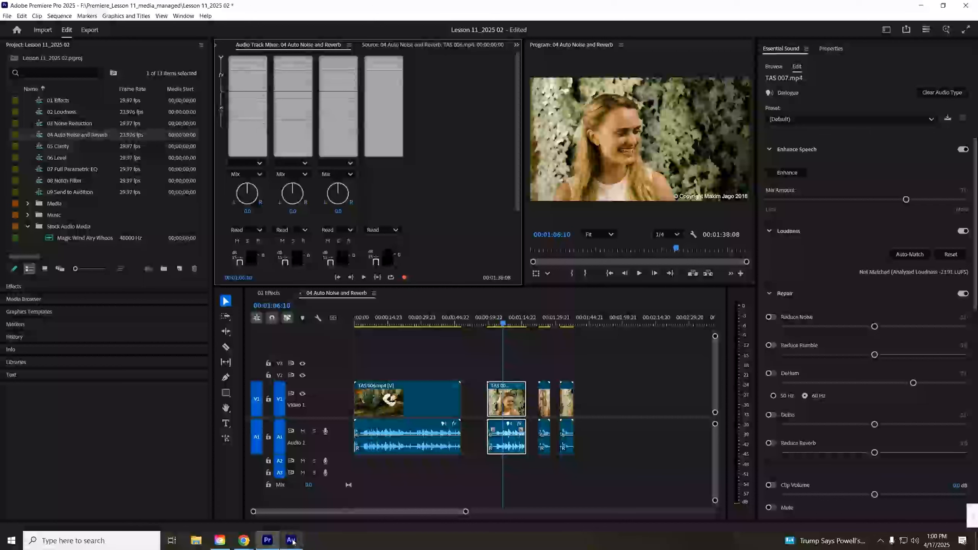
- Switch to Audition and delete the effects from the Audio 1 track effects rack
{"action": "mouse_move", "coordinate": [291, 541]}
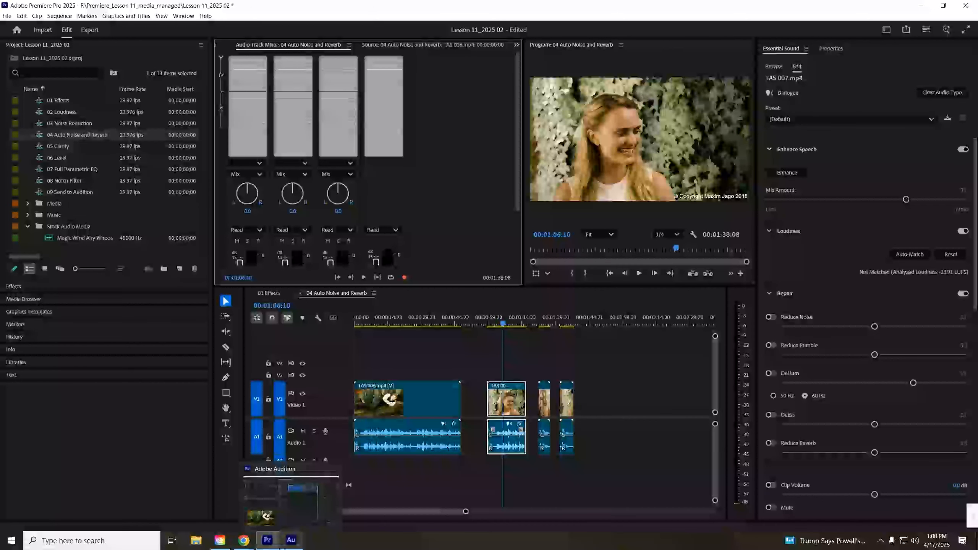
{"action": "left_click", "coordinate": [291, 540]}
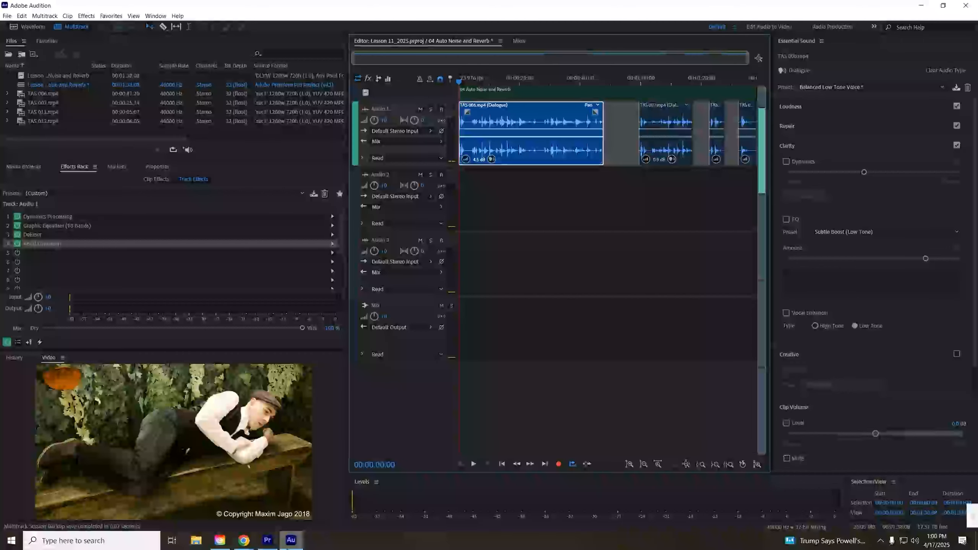
{"action": "left_click", "coordinate": [90, 213], "text": "shift"}
{"action": "key", "text": "Delete"}
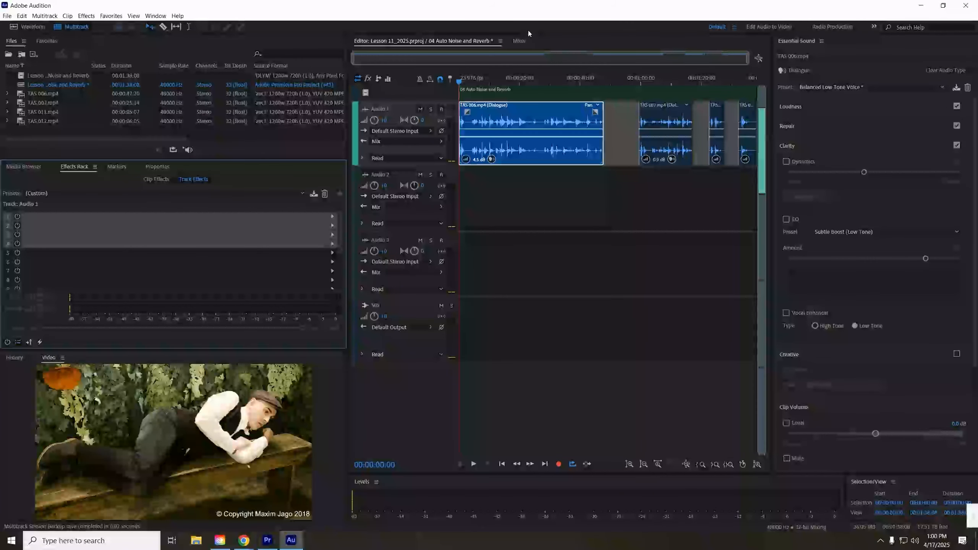
- Open the TAS 006 clip in the Waveform editor, toggle the spectral frequency display, and return to the Multitrack view
{"action": "double_click", "coordinate": [547, 116]}
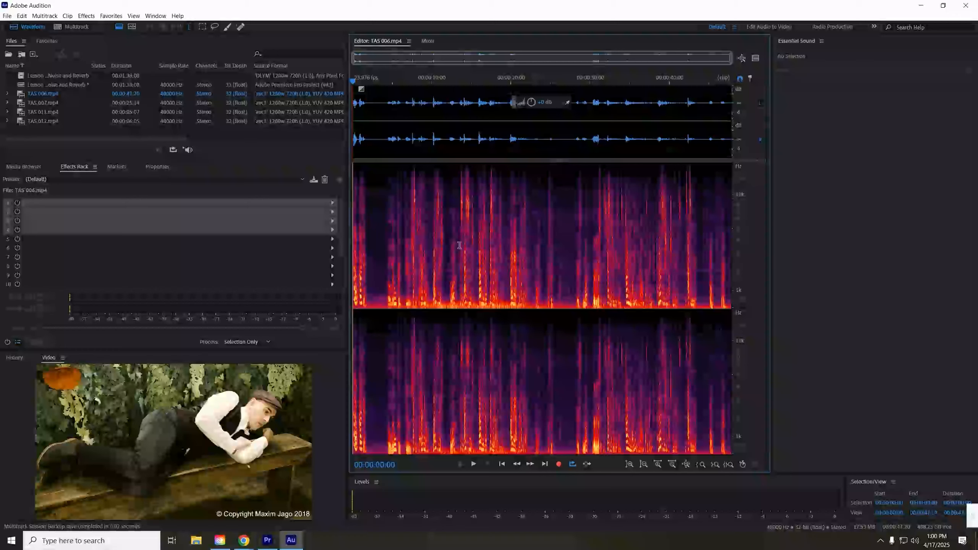
{"action": "left_click", "coordinate": [120, 27]}
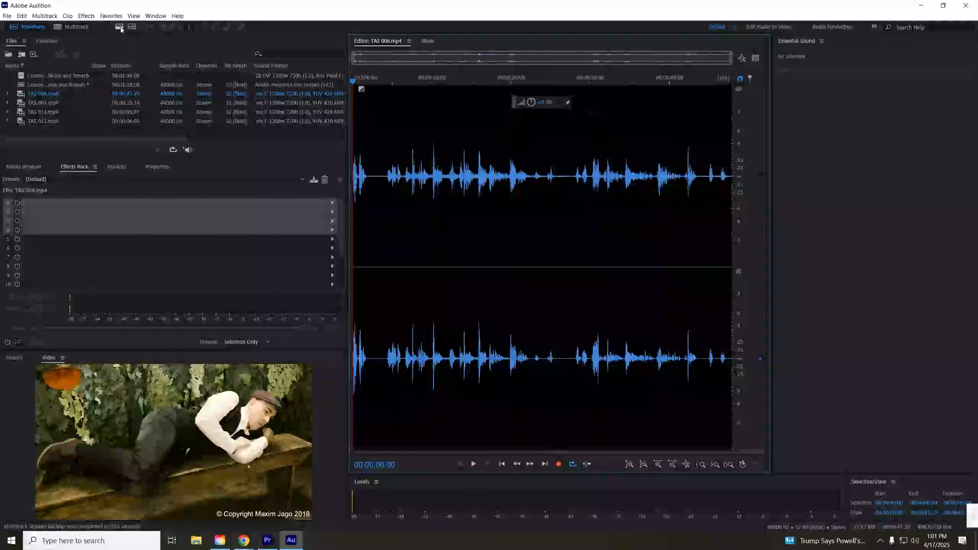
{"action": "left_click", "coordinate": [120, 27]}
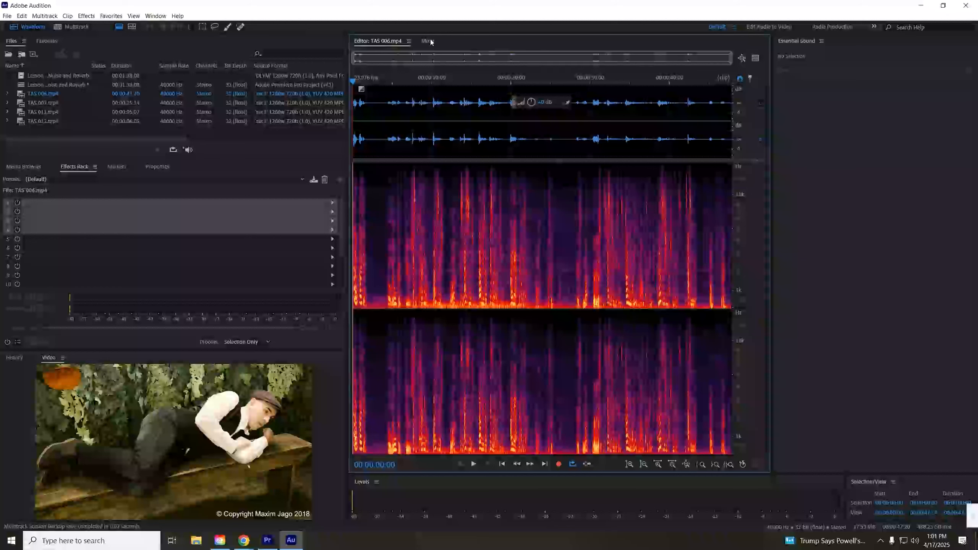
{"action": "left_click", "coordinate": [91, 26]}
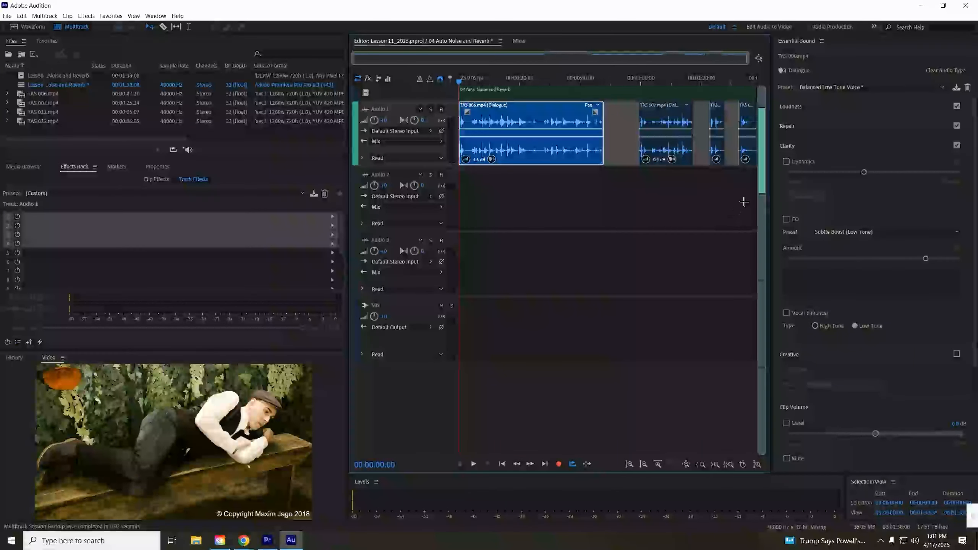
- Select the dialogue clips on Audio 1 and duplicate them onto the Audio 2 track
{"action": "left_click_drag", "start_coordinate": [749, 189], "coordinate": [510, 128]}
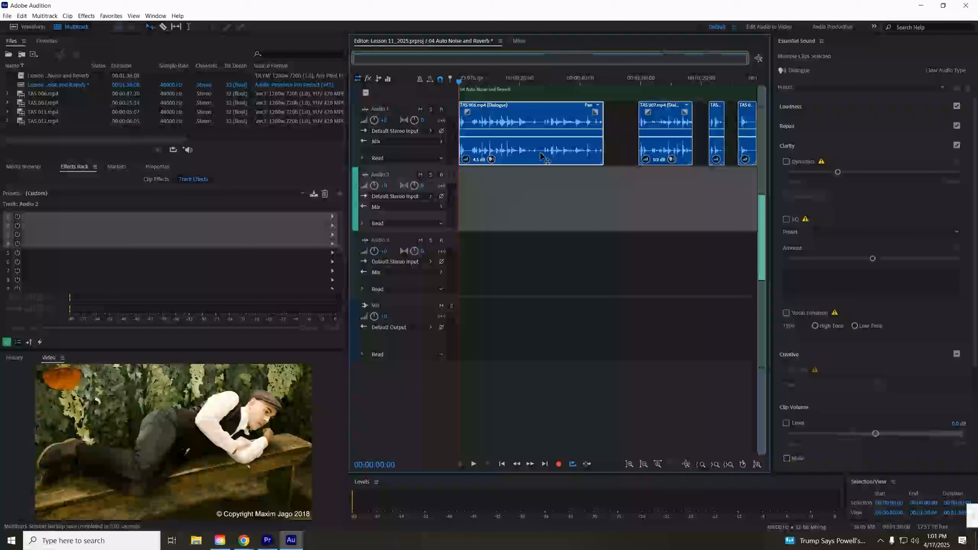
{"action": "left_click_drag", "start_coordinate": [541, 155], "coordinate": [534, 190]}
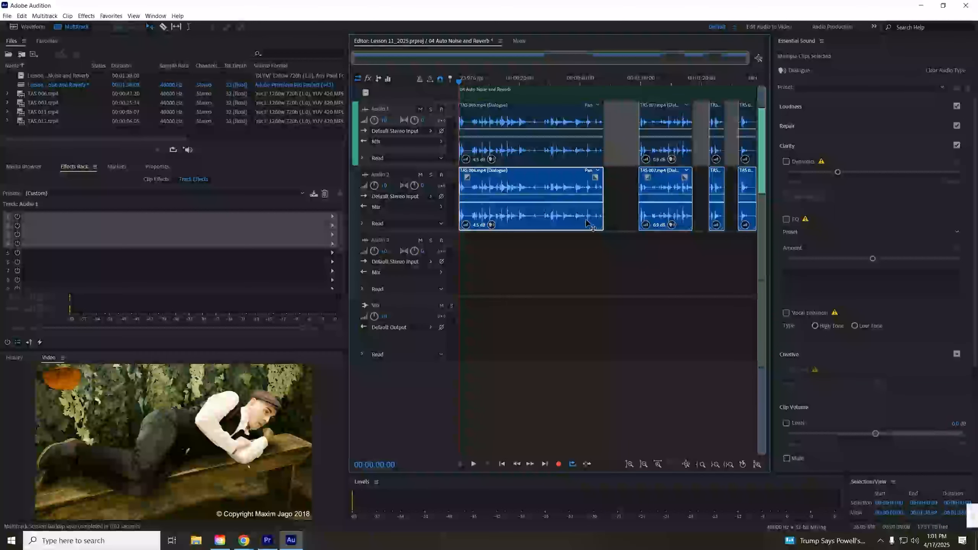
- Convert each dialogue clip on the Audio 2 track into a unique copy
{"action": "right_click", "coordinate": [574, 216]}
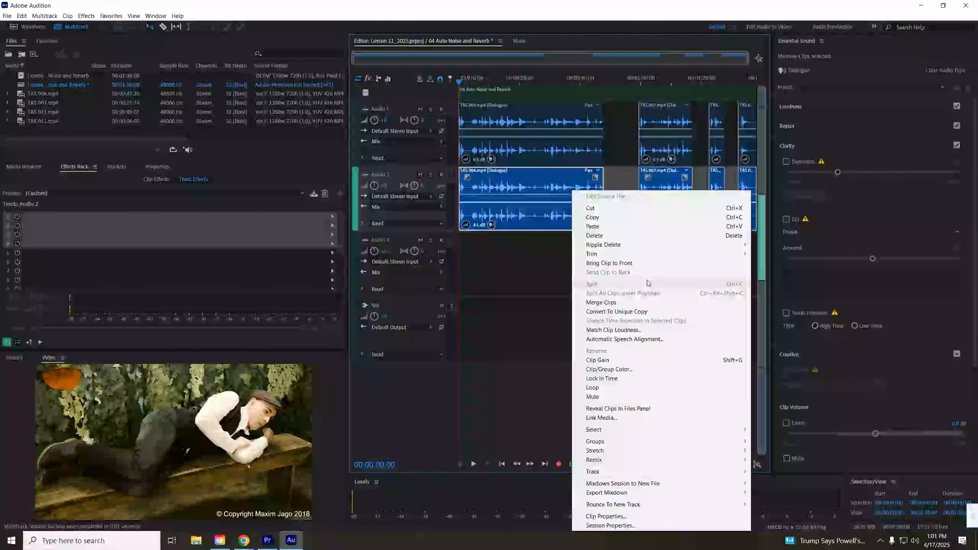
{"action": "left_click", "coordinate": [700, 313]}
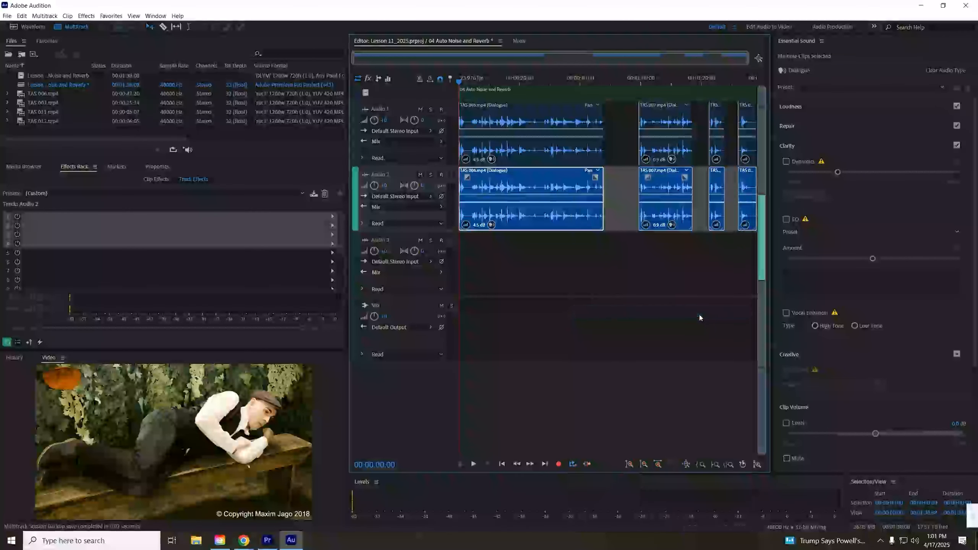
{"action": "left_click", "coordinate": [664, 212]}
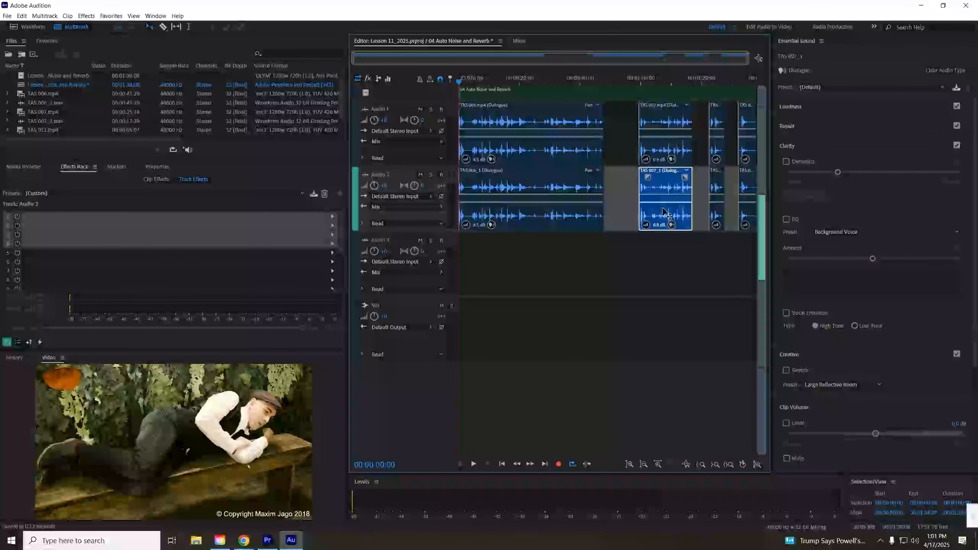
{"action": "right_click", "coordinate": [664, 212]}
{"action": "left_click", "coordinate": [737, 310]}
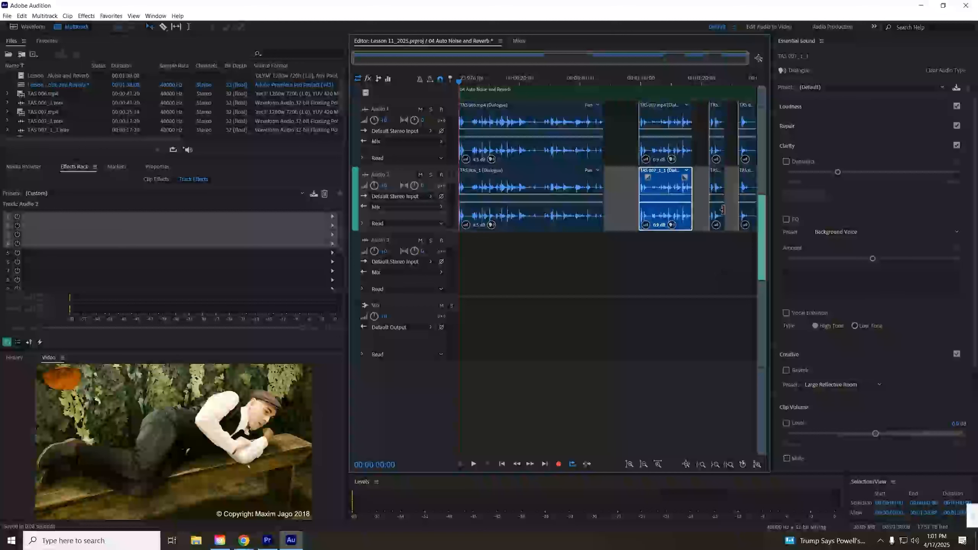
{"action": "right_click", "coordinate": [716, 193]}
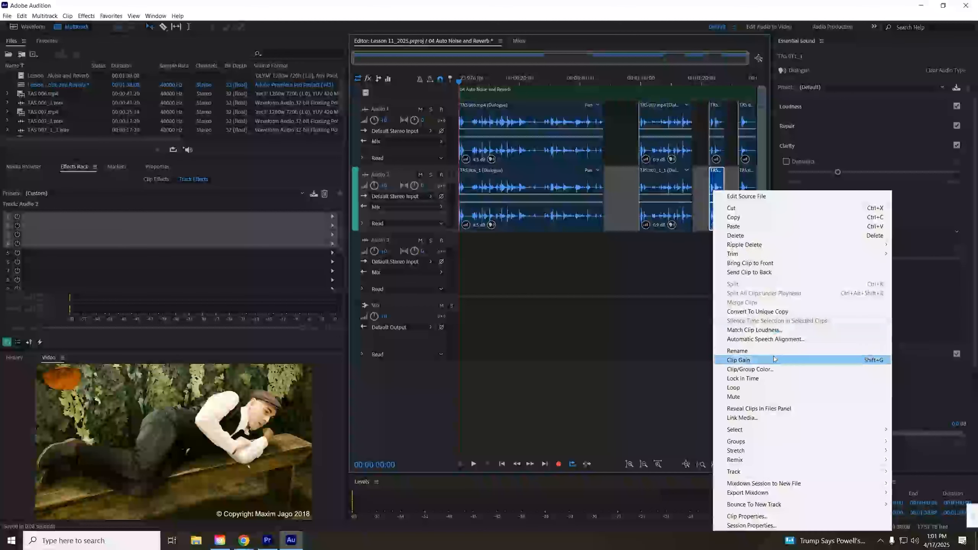
{"action": "left_click", "coordinate": [757, 311]}
{"action": "right_click", "coordinate": [747, 204]}
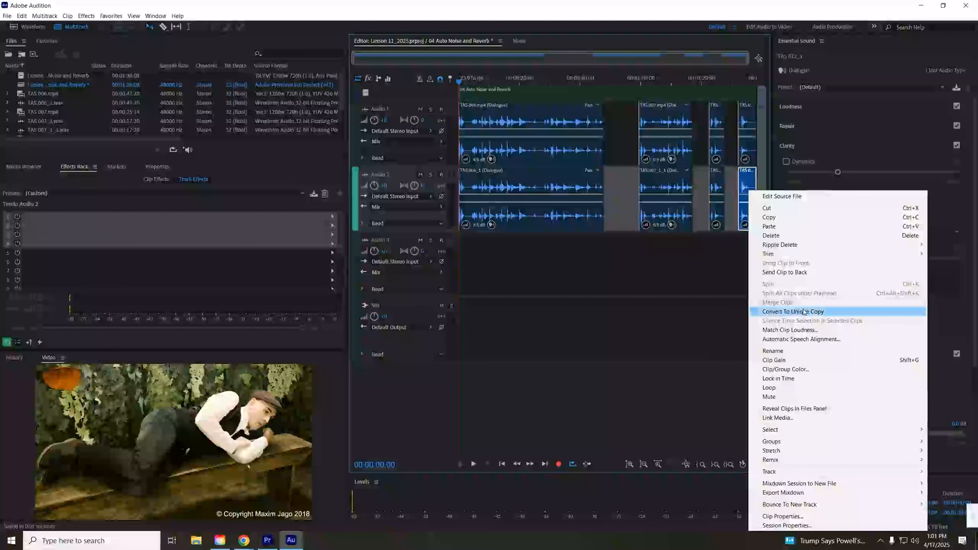
{"action": "left_click", "coordinate": [804, 312]}
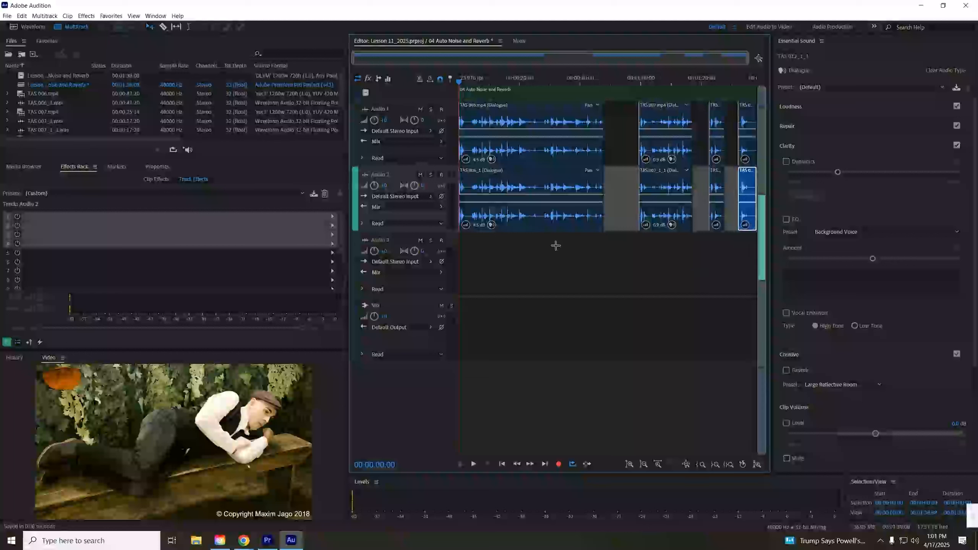
- Mute the Audio 1 track
{"action": "mouse_move", "coordinate": [260, 546]}
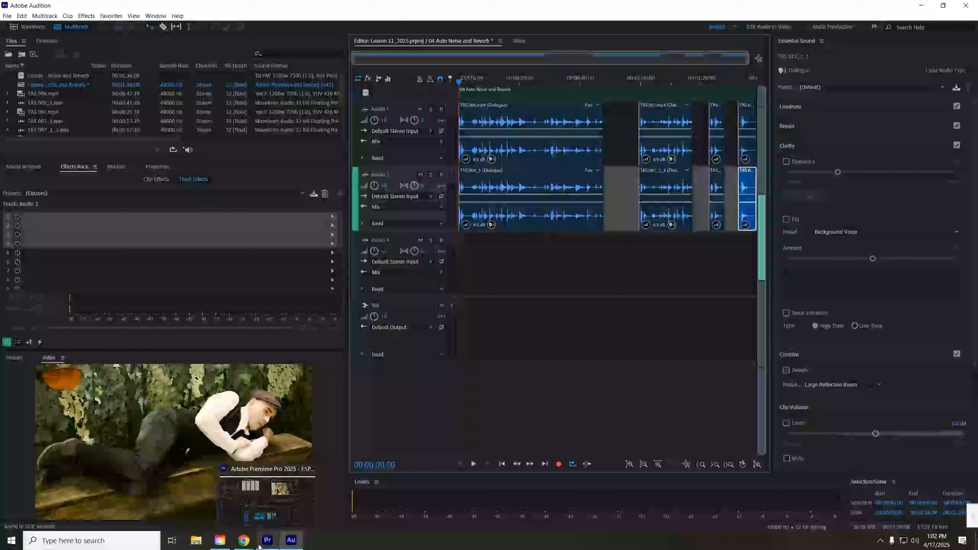
{"action": "mouse_move", "coordinate": [244, 544]}
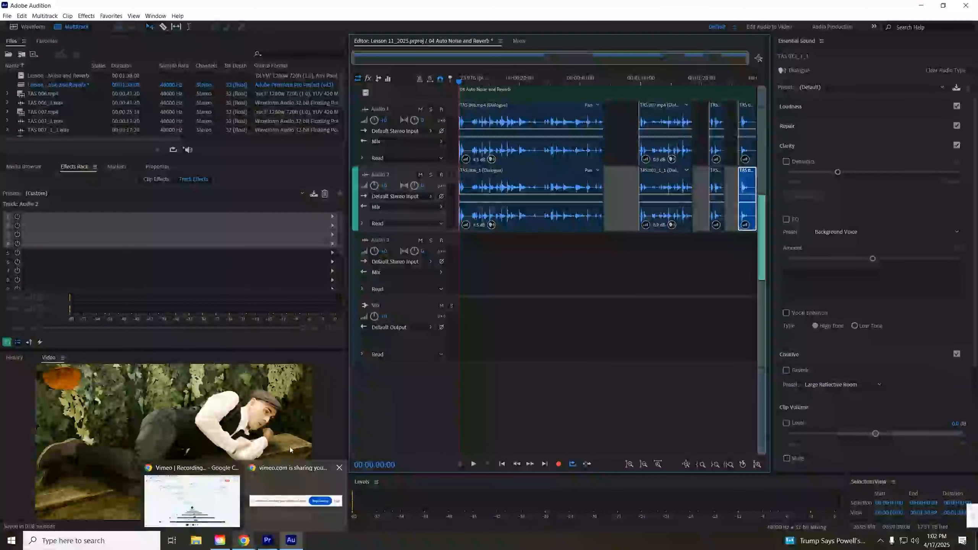
{"action": "left_click", "coordinate": [421, 110]}
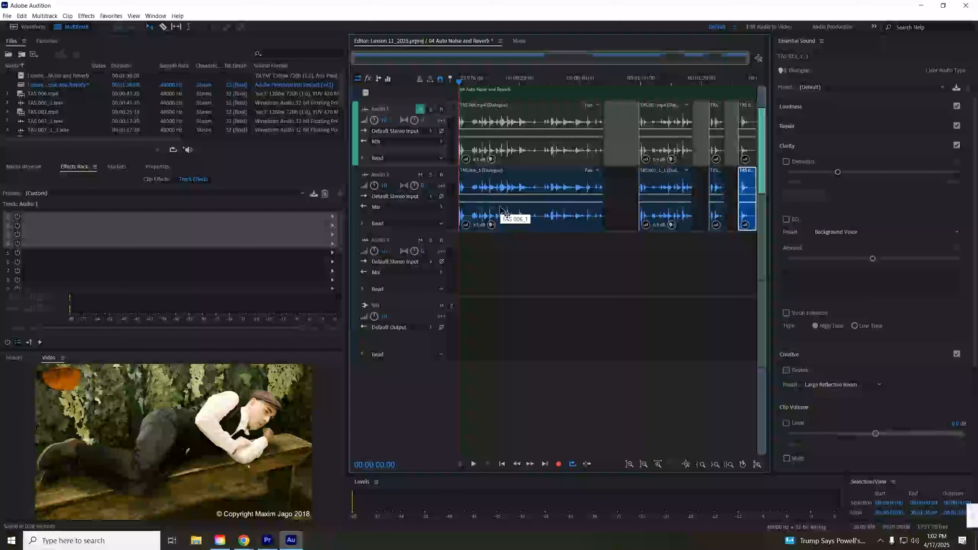
- Open the TAS 006_1 copy in the Waveform editor and play it back while zooming into the timeline
{"action": "left_click", "coordinate": [525, 182]}
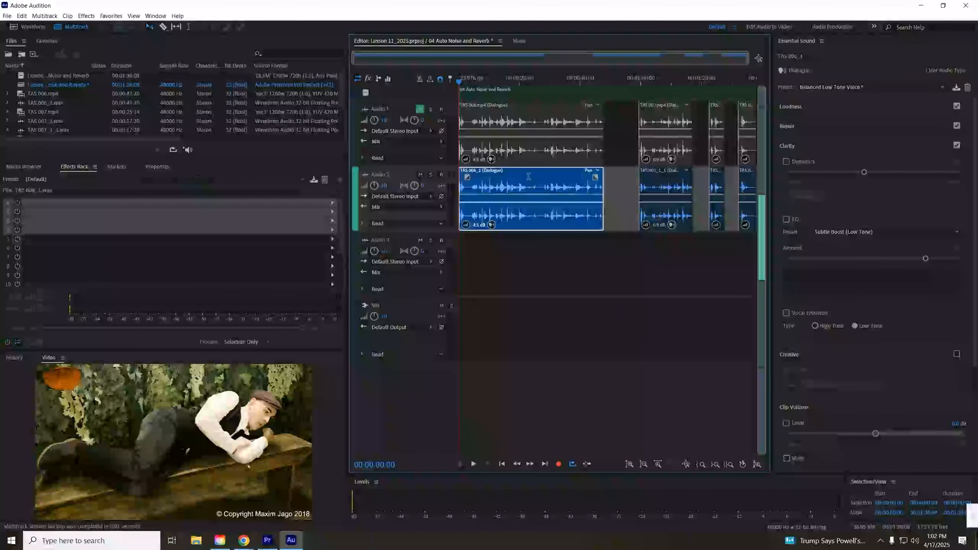
{"action": "double_click", "coordinate": [532, 183]}
{"action": "key", "text": "space"}
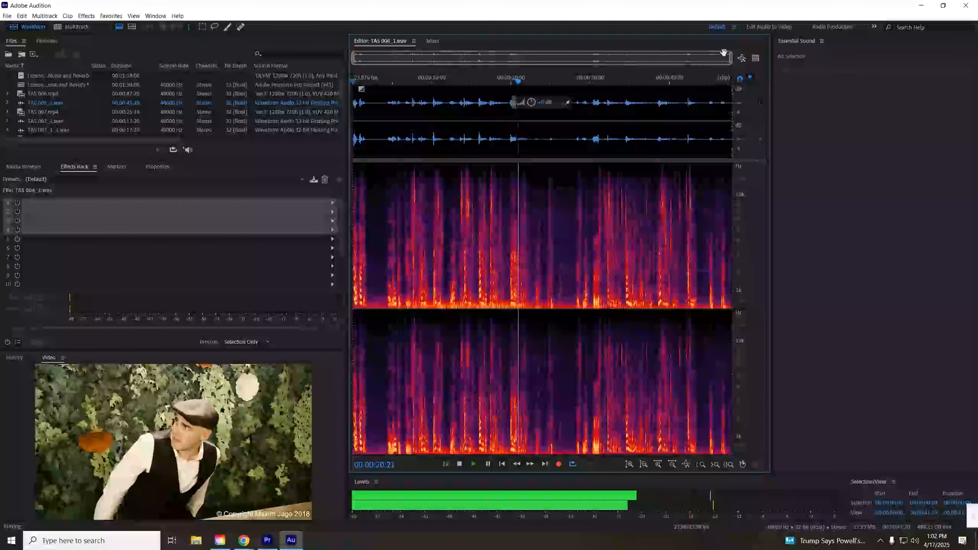
{"action": "left_click_drag", "start_coordinate": [730, 58], "coordinate": [621, 73]}
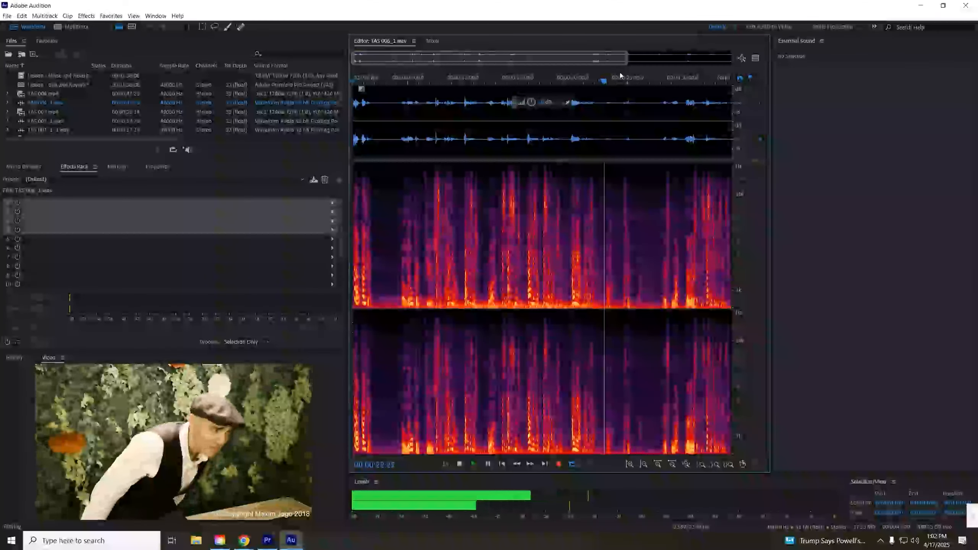
{"action": "left_click_drag", "start_coordinate": [546, 59], "coordinate": [583, 62]}
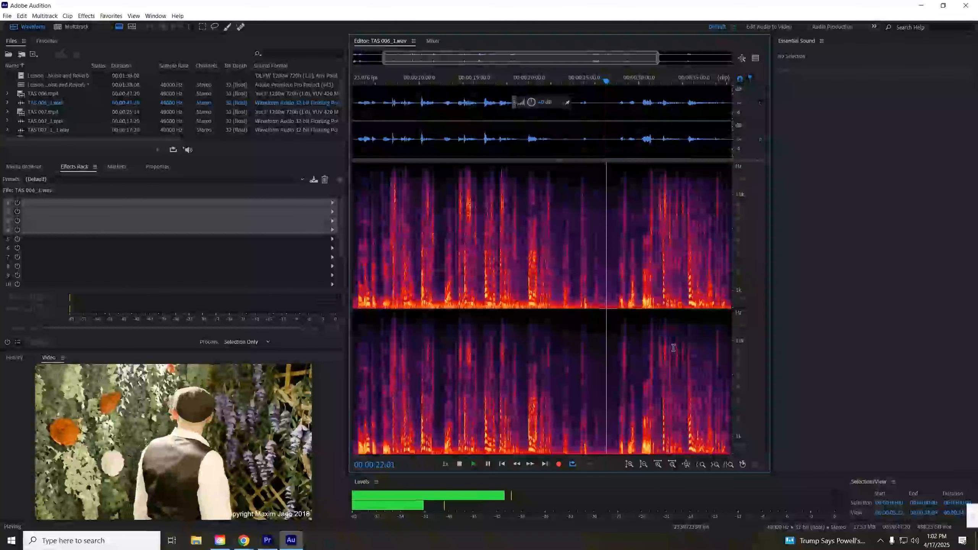
{"action": "key", "text": "space"}
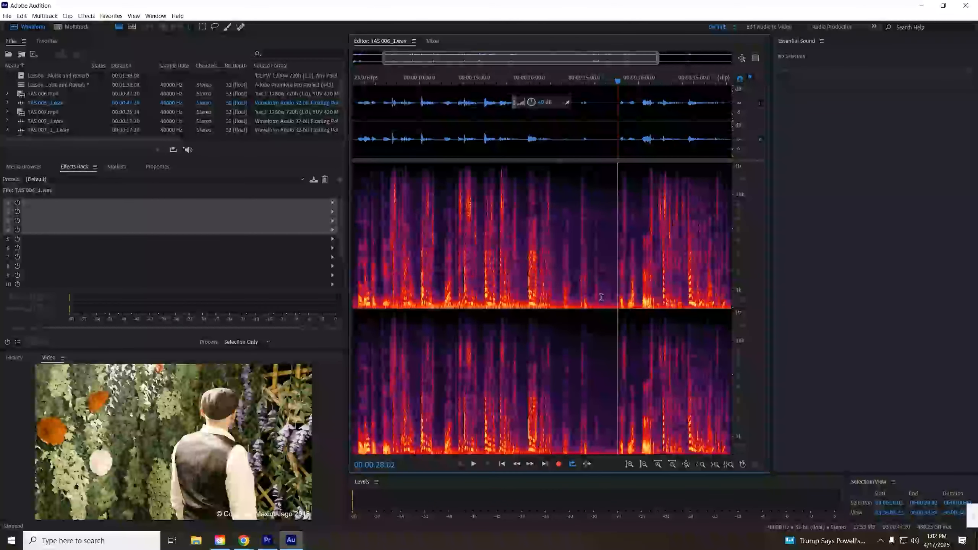
- Select a short pause between words and capture it as a noise print
{"action": "left_click_drag", "start_coordinate": [600, 297], "coordinate": [616, 296]}
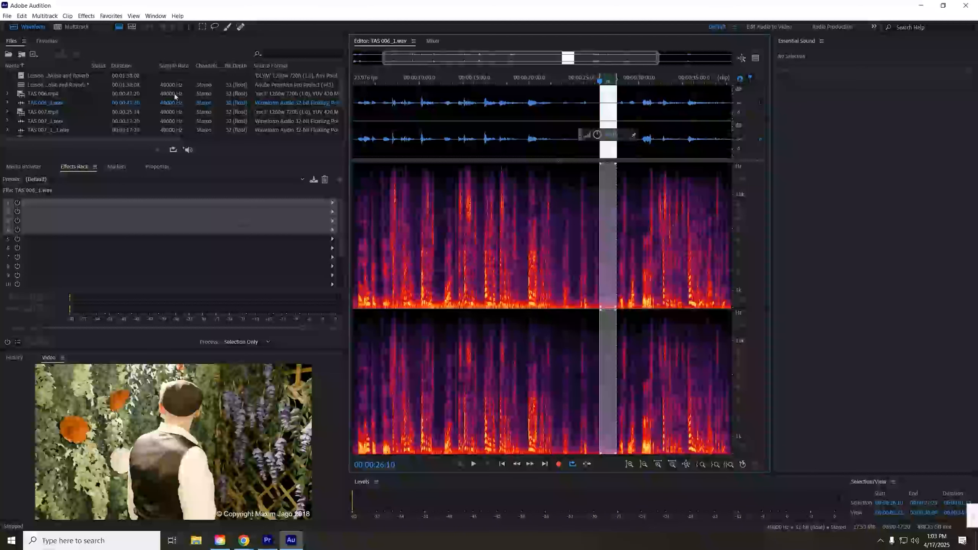
{"action": "left_click", "coordinate": [88, 16]}
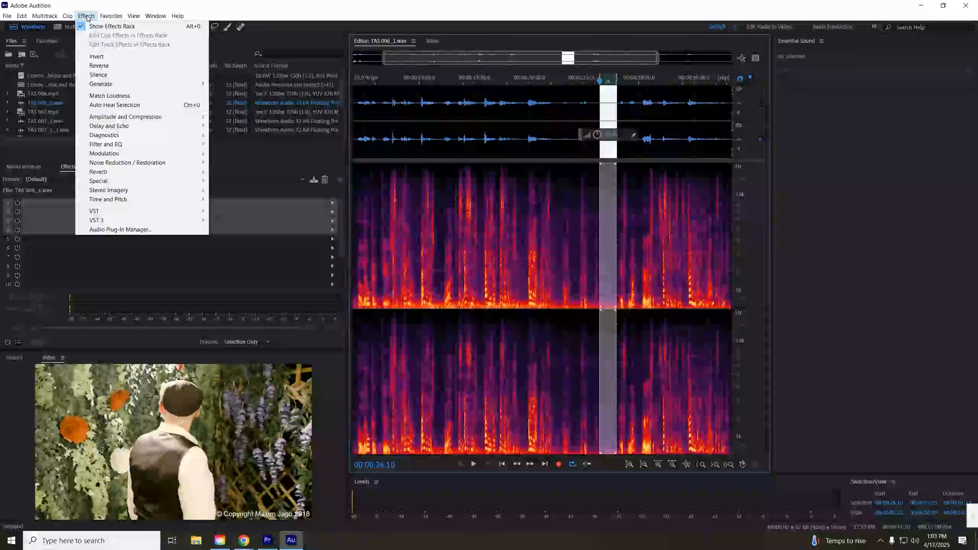
{"action": "mouse_move", "coordinate": [169, 166]}
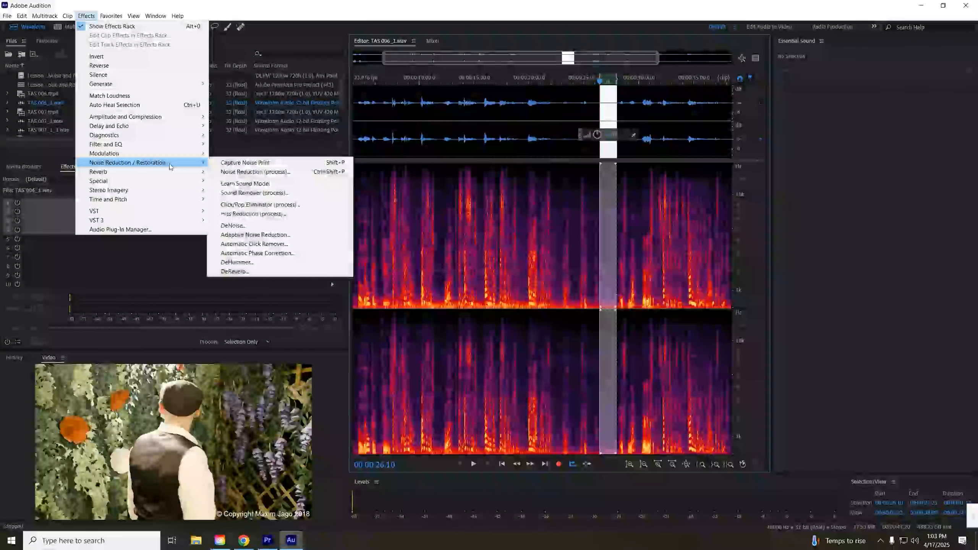
{"action": "left_click", "coordinate": [245, 163]}
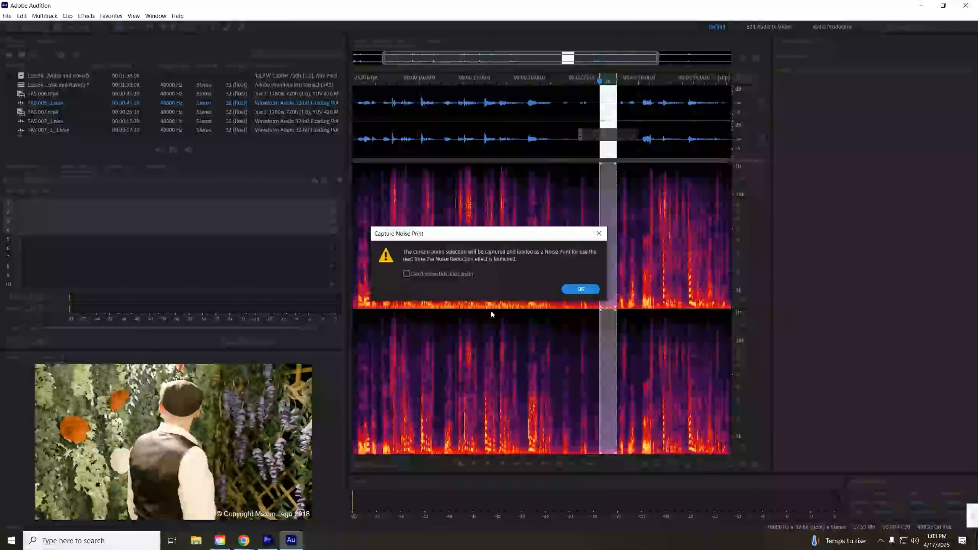
{"action": "left_click", "coordinate": [579, 289]}
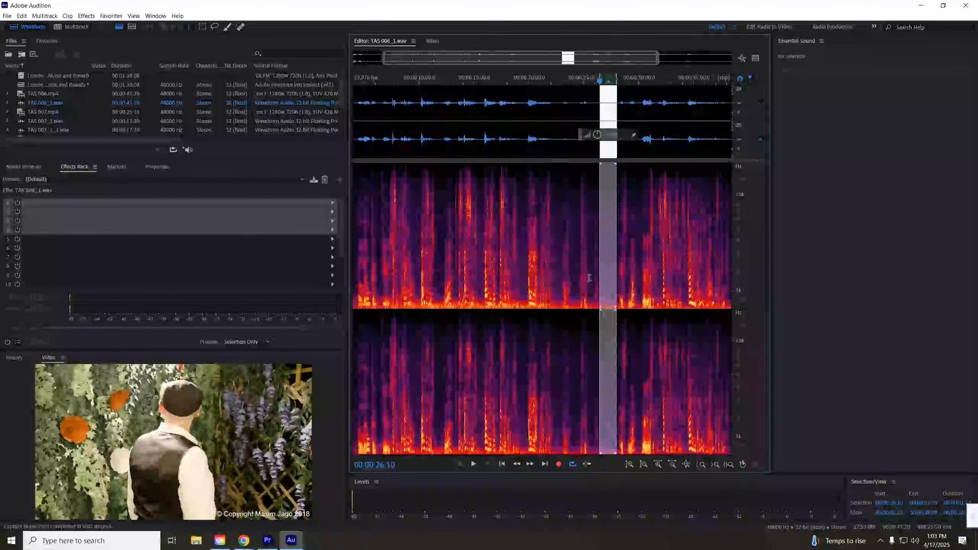
- Clear the selection and open the Noise Reduction (process) effect for the whole clip
{"action": "left_click", "coordinate": [564, 254]}
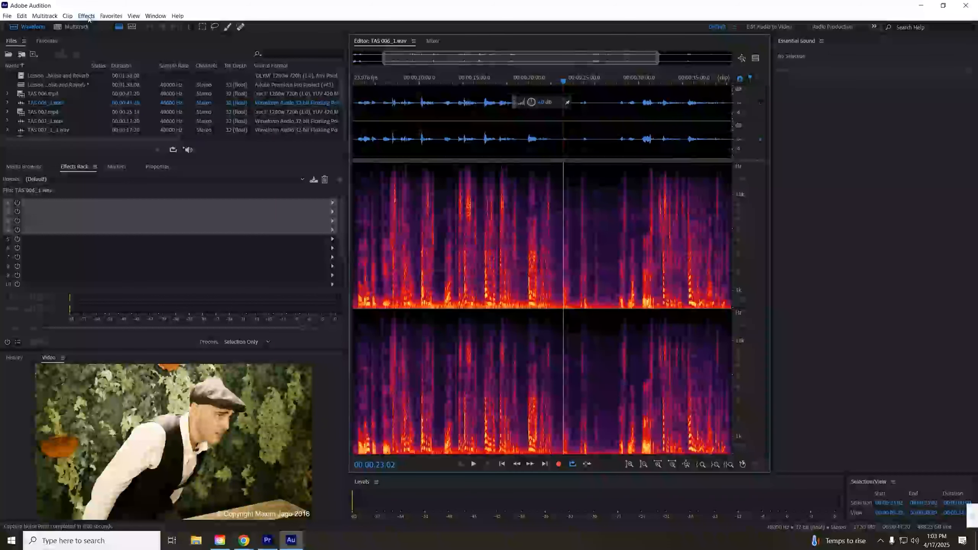
{"action": "left_click", "coordinate": [86, 15]}
{"action": "mouse_move", "coordinate": [131, 164]}
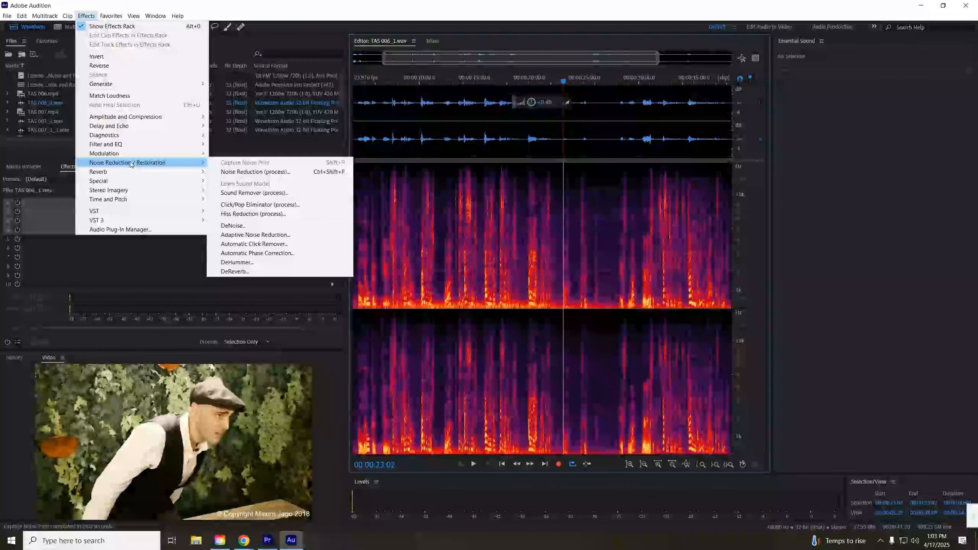
{"action": "left_click", "coordinate": [307, 172]}
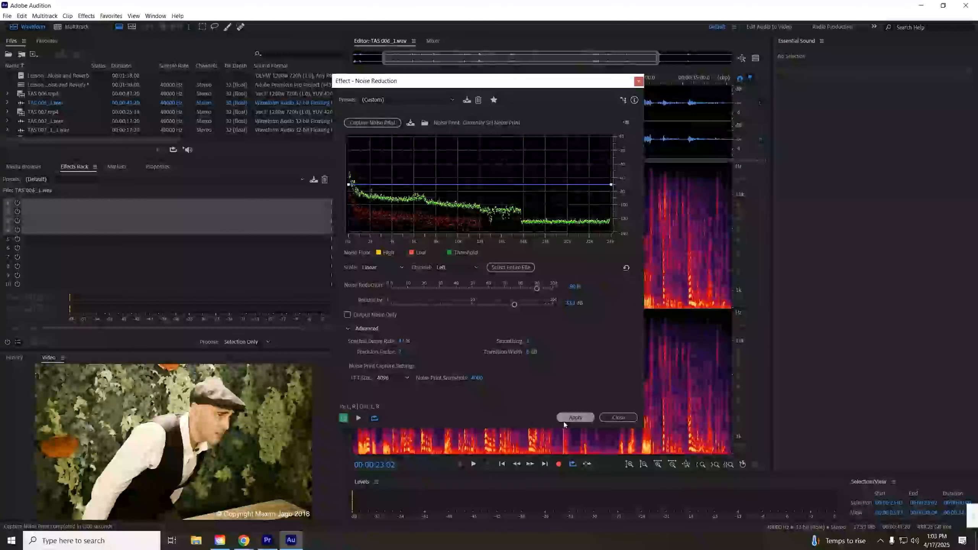
- Preview the clip and set the Noise Reduction Transition Width to 15 dB and the Spectral Decay Rate to 40%
{"action": "left_click_drag", "start_coordinate": [469, 86], "coordinate": [223, 74]}
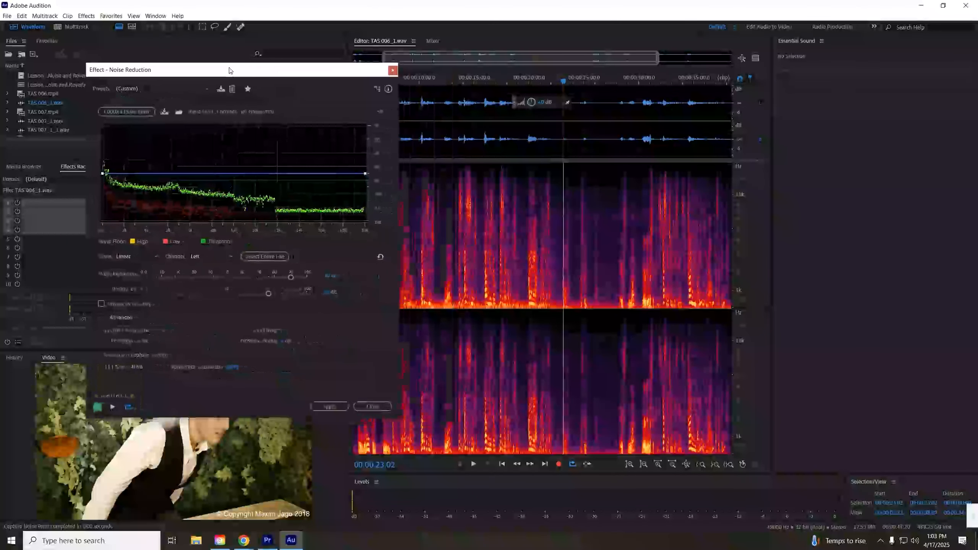
{"action": "key", "text": "space"}
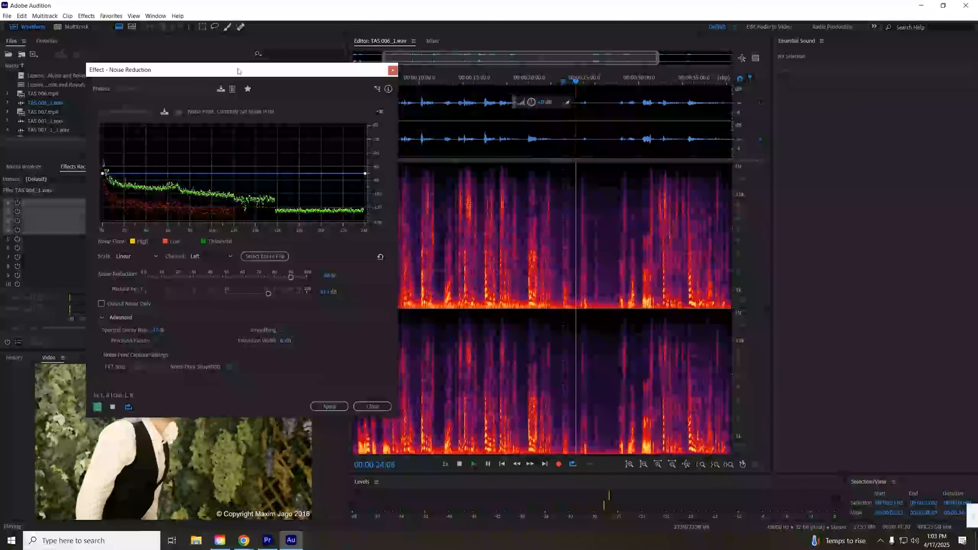
{"action": "left_click_drag", "start_coordinate": [247, 70], "coordinate": [340, 71]}
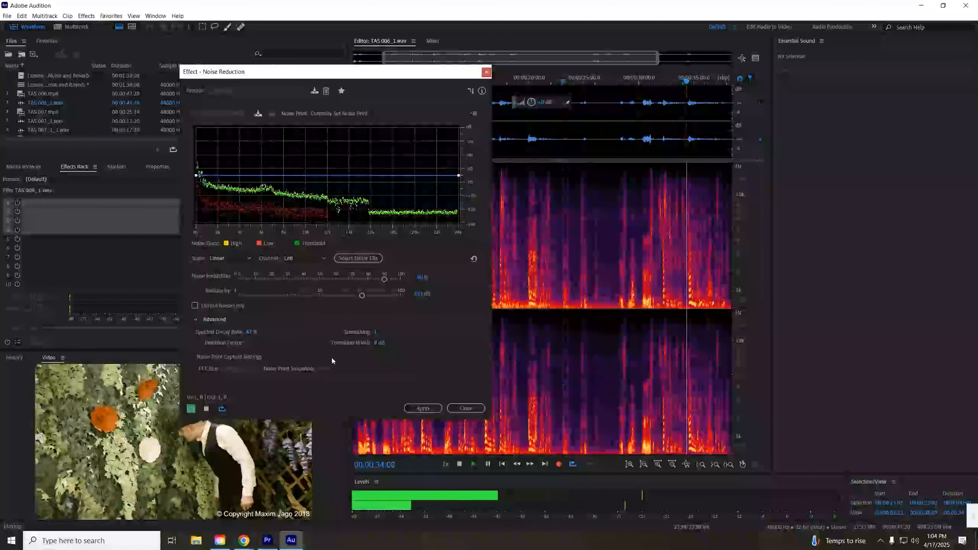
{"action": "left_click_drag", "start_coordinate": [375, 348], "coordinate": [374, 339]}
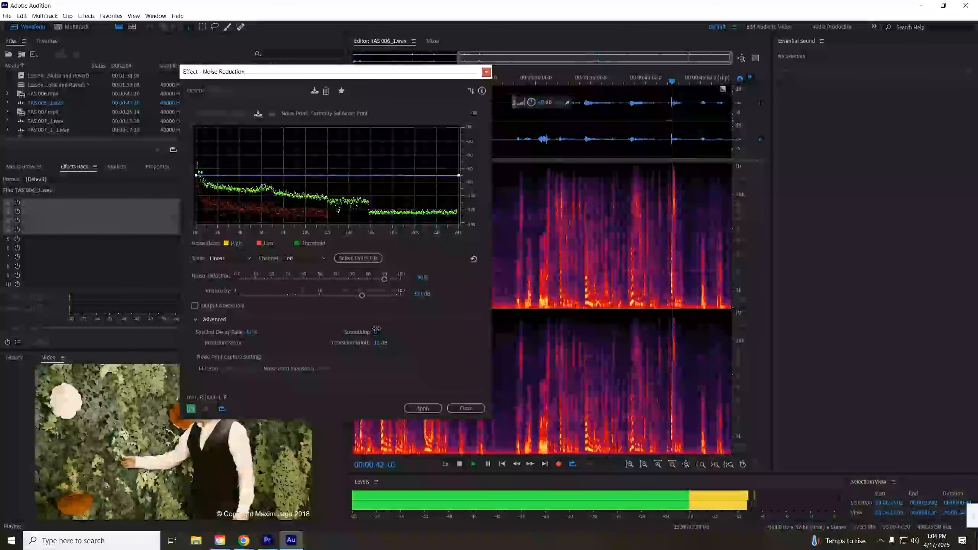
{"action": "left_click_drag", "start_coordinate": [250, 332], "coordinate": [249, 339]}
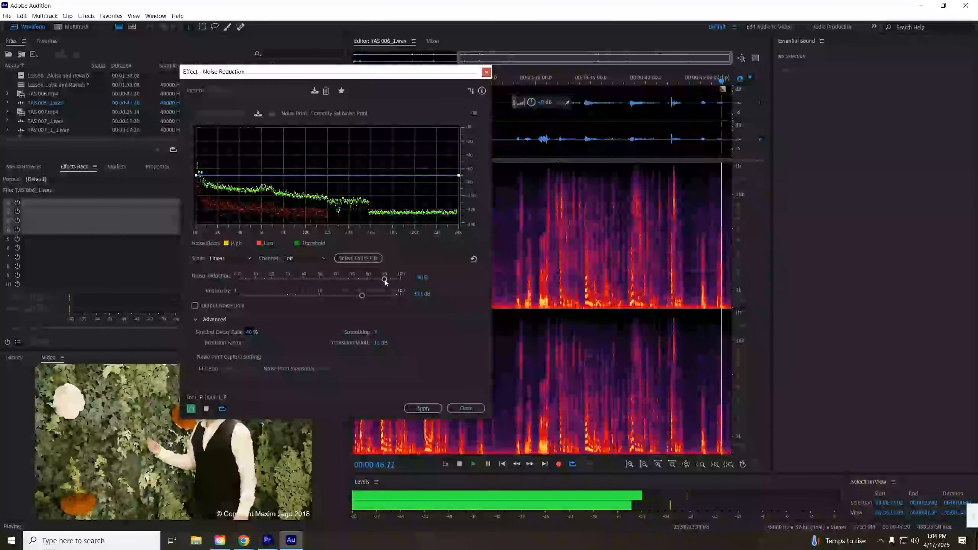
- Sweep the Noise Reduction amount down and back up to about 80% and lower the Reduce By amount while previewing
{"action": "left_click_drag", "start_coordinate": [384, 278], "coordinate": [209, 283]}
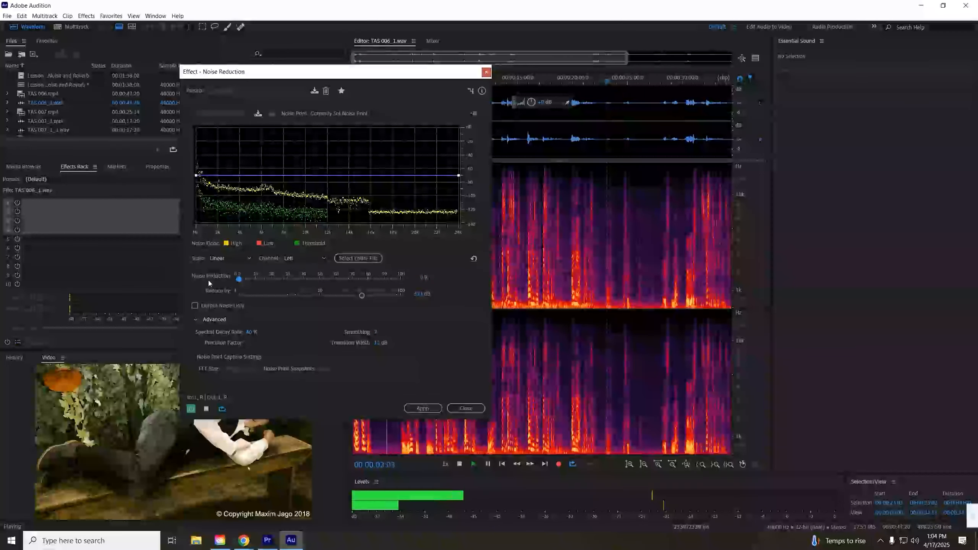
{"action": "left_click_drag", "start_coordinate": [209, 283], "coordinate": [349, 297]}
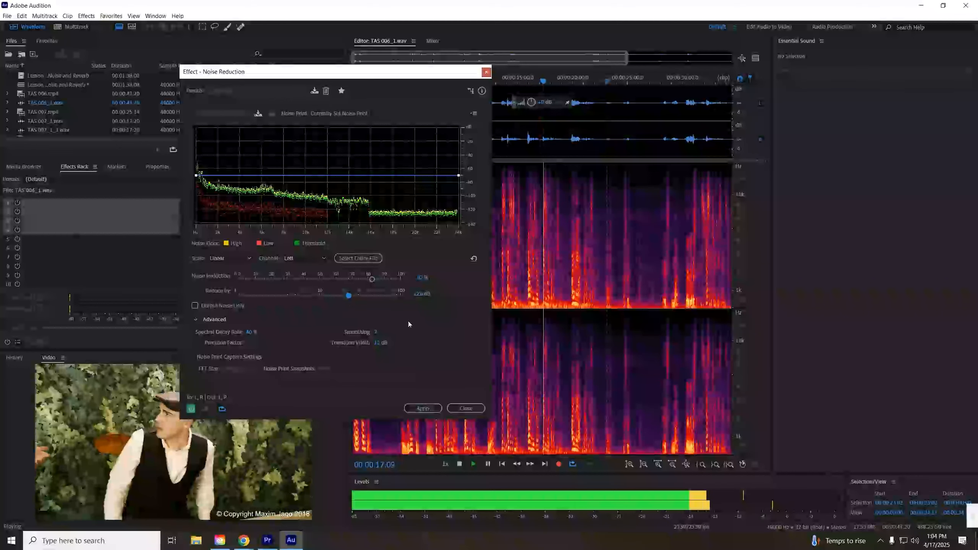
{"action": "key", "text": "space"}
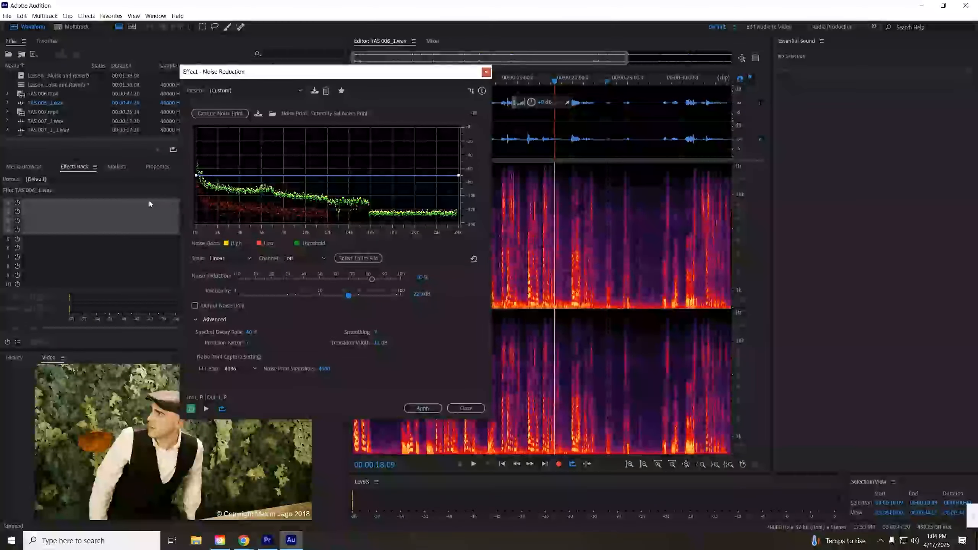
- Apply the effect with Output Noise Only enabled, play the result, and undo it
{"action": "left_click", "coordinate": [228, 307]}
{"action": "key", "text": "space"}
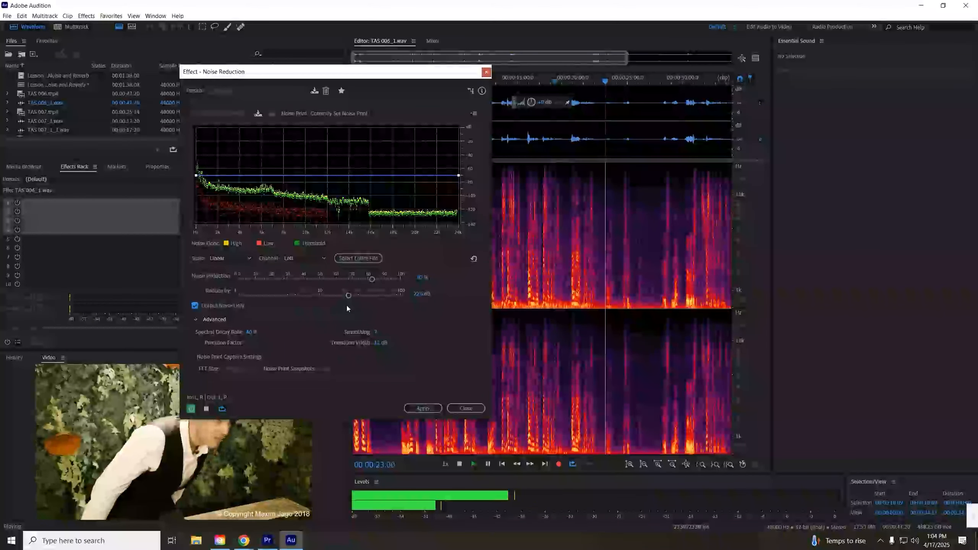
{"action": "key", "text": "space"}
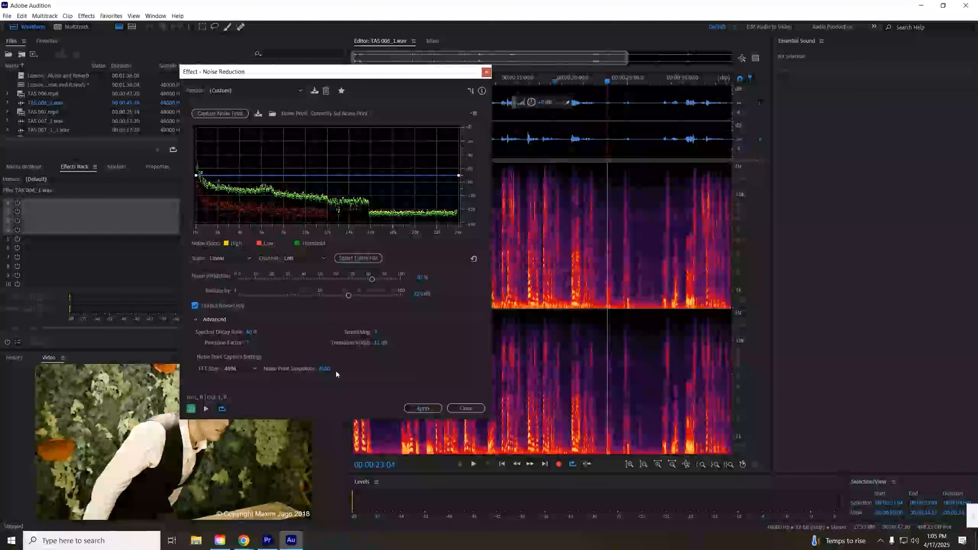
{"action": "left_click", "coordinate": [423, 409]}
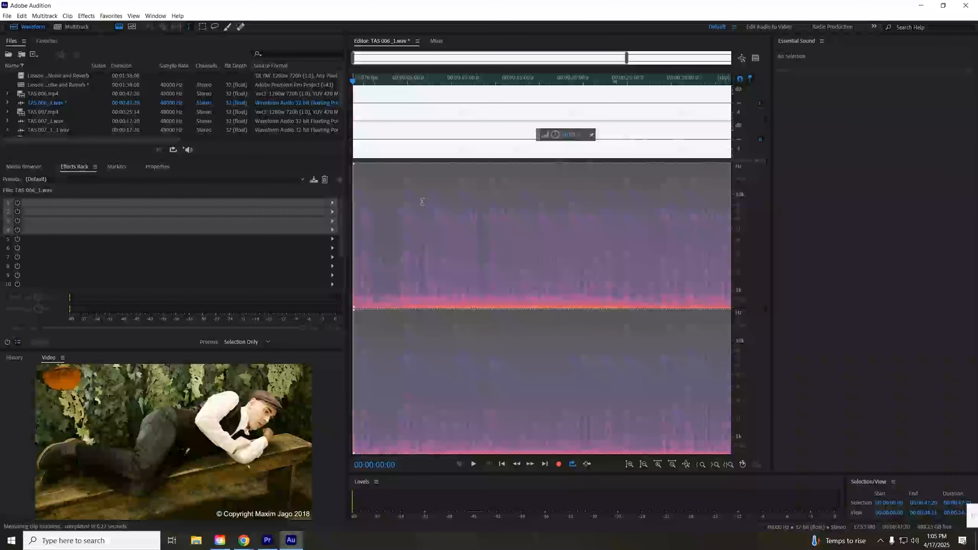
{"action": "key", "text": "space"}
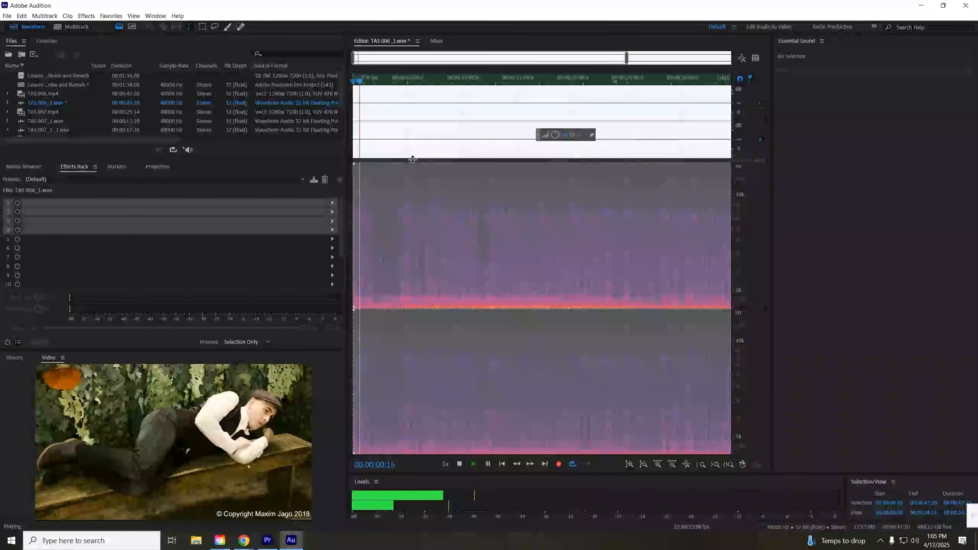
{"action": "key", "text": "space"}
{"action": "key", "text": "ctrl+z"}
- Reopen Noise Reduction (process) with Output Noise Only off, preview, and apply it to the whole clip
{"action": "left_click", "coordinate": [92, 16]}
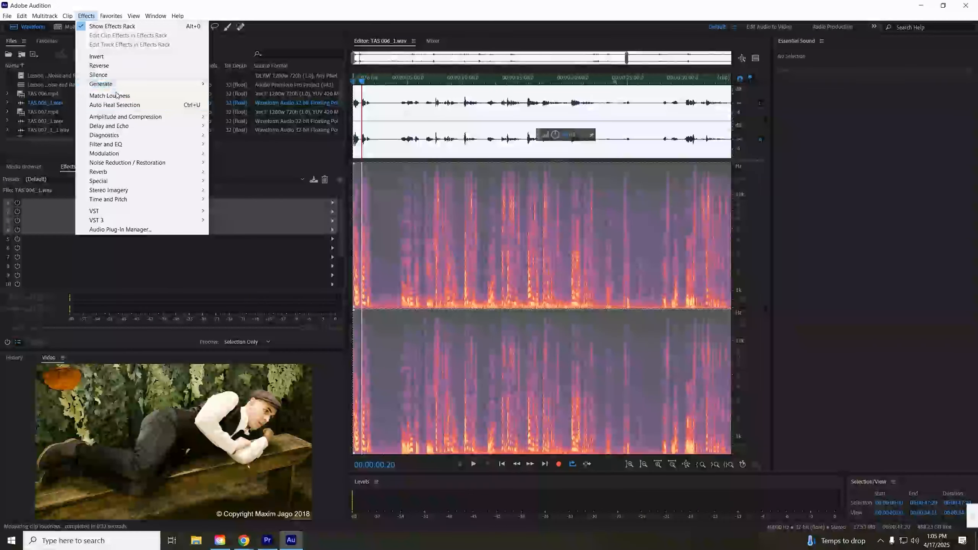
{"action": "mouse_move", "coordinate": [133, 164]}
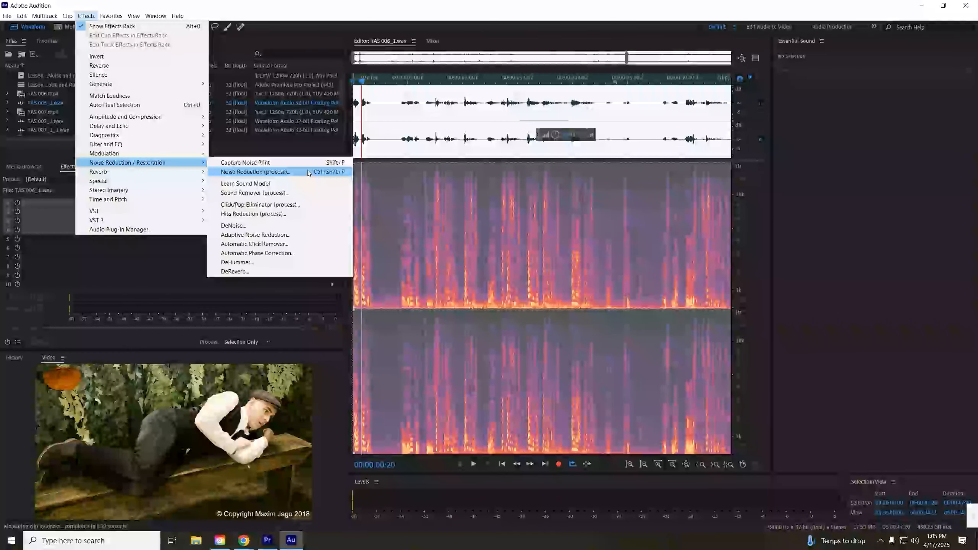
{"action": "left_click", "coordinate": [304, 173]}
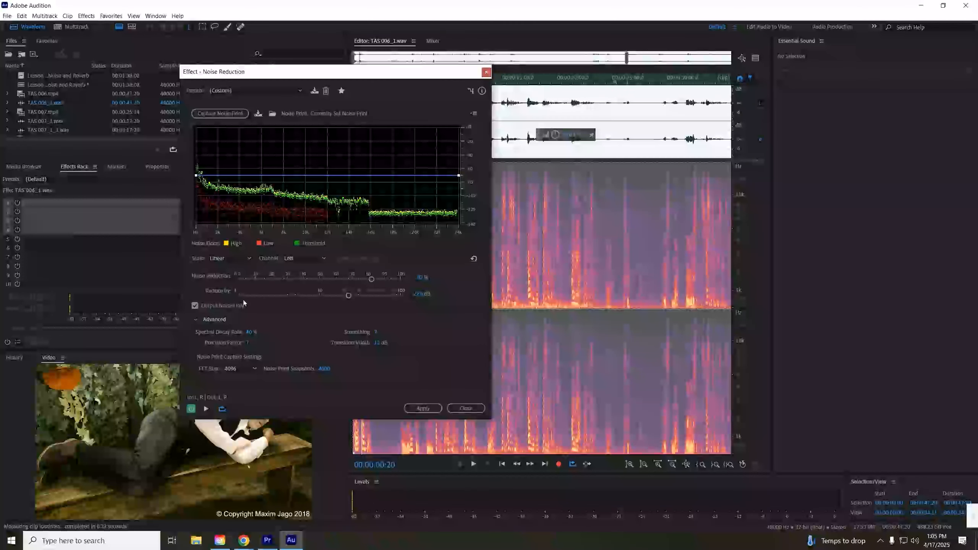
{"action": "key", "text": "space"}
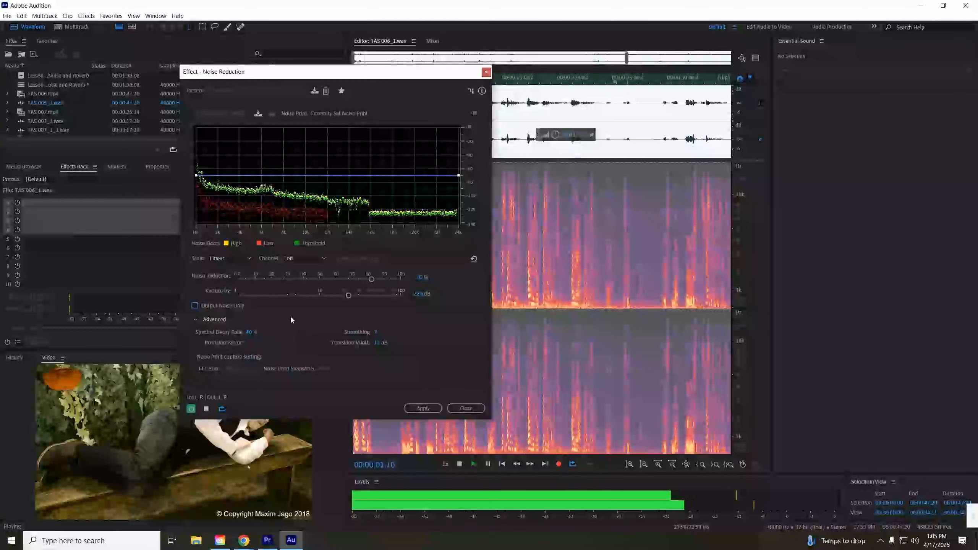
{"action": "key", "text": "space"}
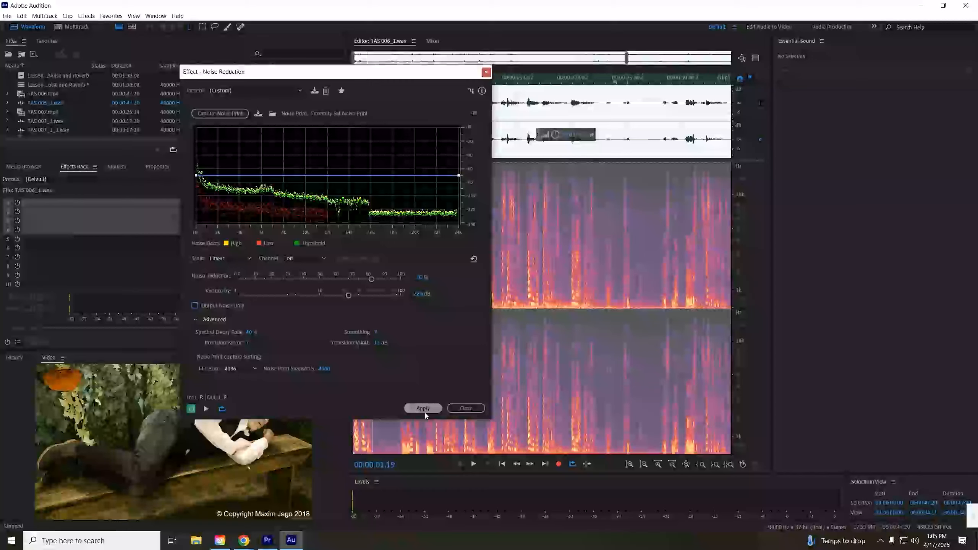
{"action": "left_click", "coordinate": [424, 410]}
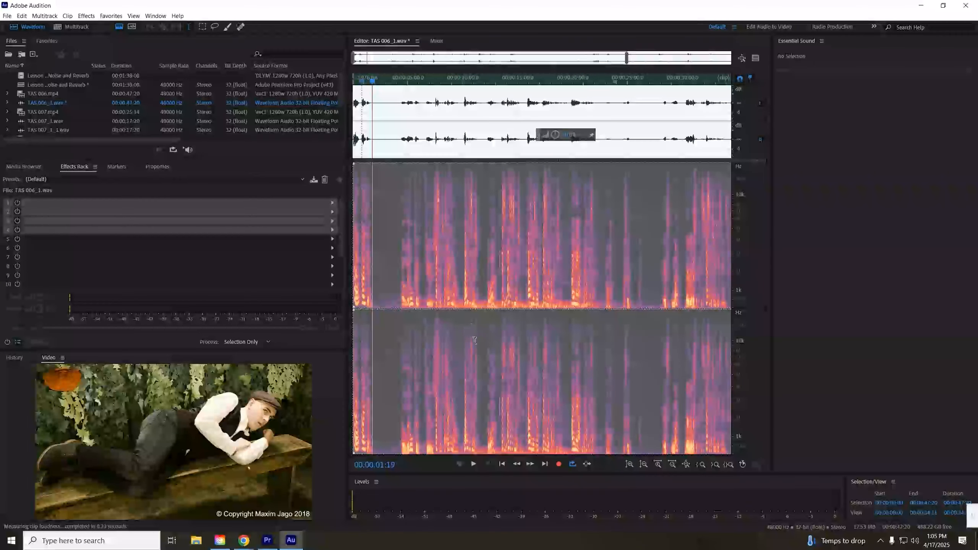
- Switch from the Waveform editor to the Multitrack session view
{"action": "left_click", "coordinate": [439, 41]}
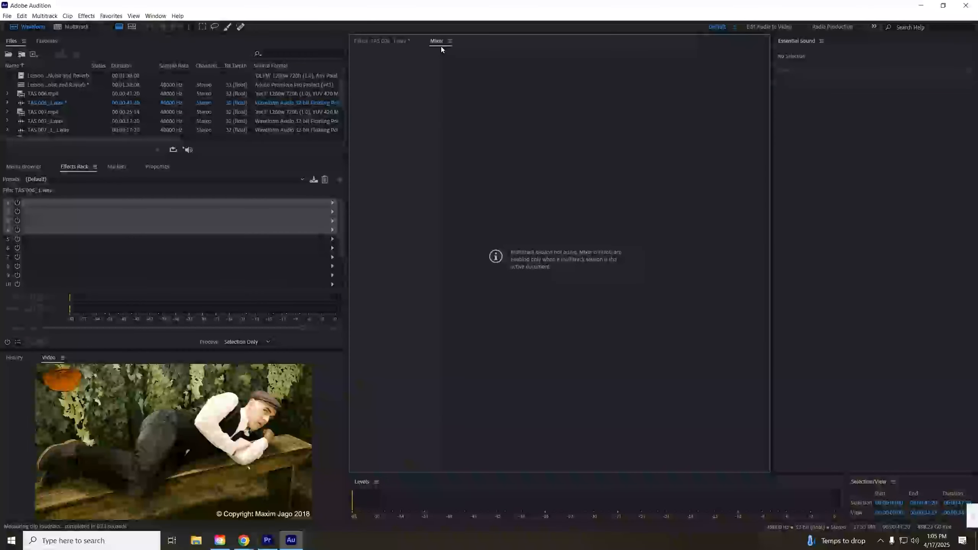
{"action": "left_click", "coordinate": [392, 42]}
{"action": "left_click", "coordinate": [77, 28]}
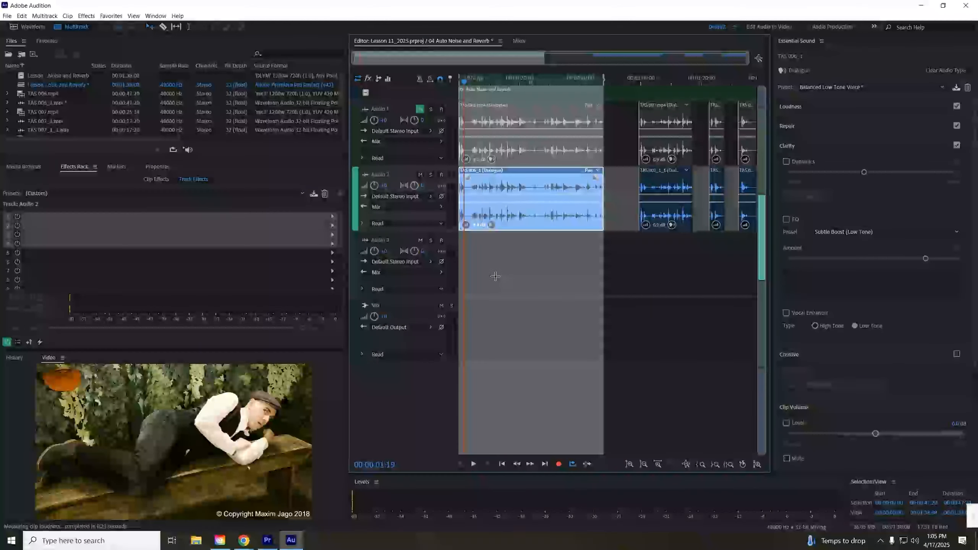
- Switch to Premiere Pro and marquee-select the sequence's audio clips on the timeline
{"action": "left_click", "coordinate": [267, 541]}
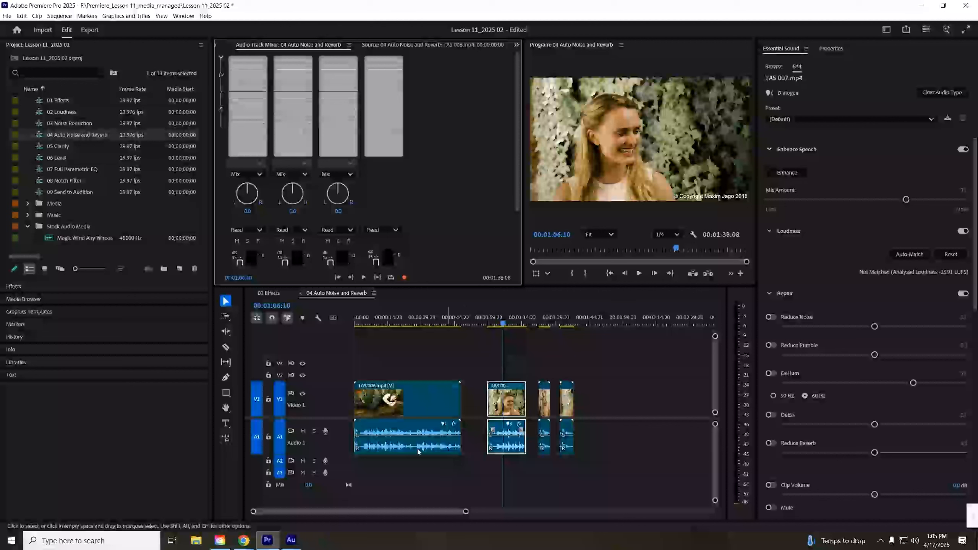
{"action": "left_click", "coordinate": [270, 401]}
{"action": "left_click", "coordinate": [269, 401]}
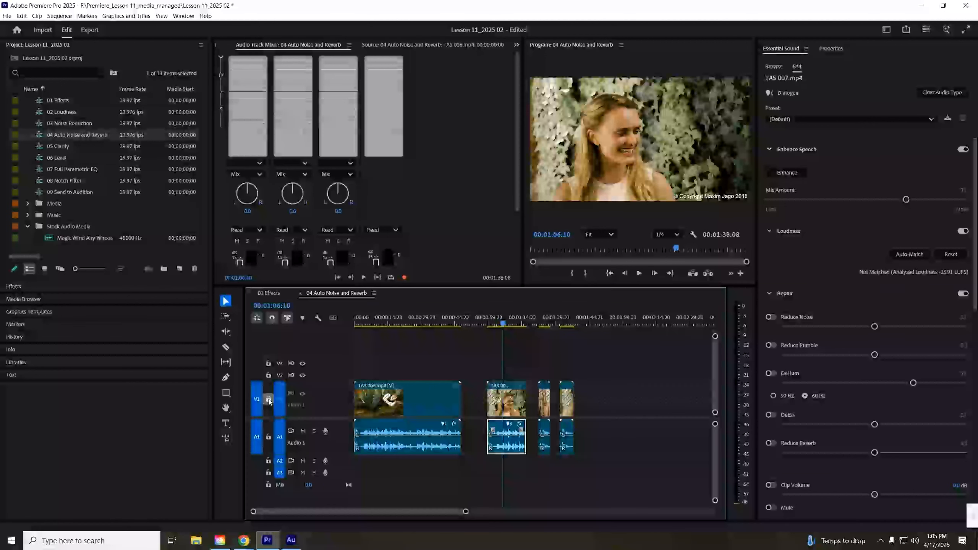
{"action": "left_click_drag", "start_coordinate": [619, 461], "coordinate": [400, 420]}
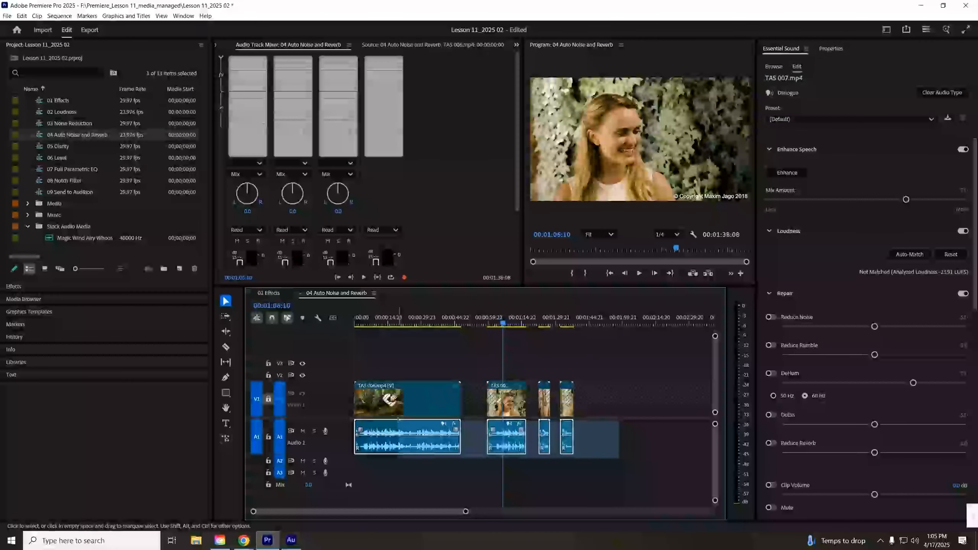
{"action": "left_click", "coordinate": [461, 478]}
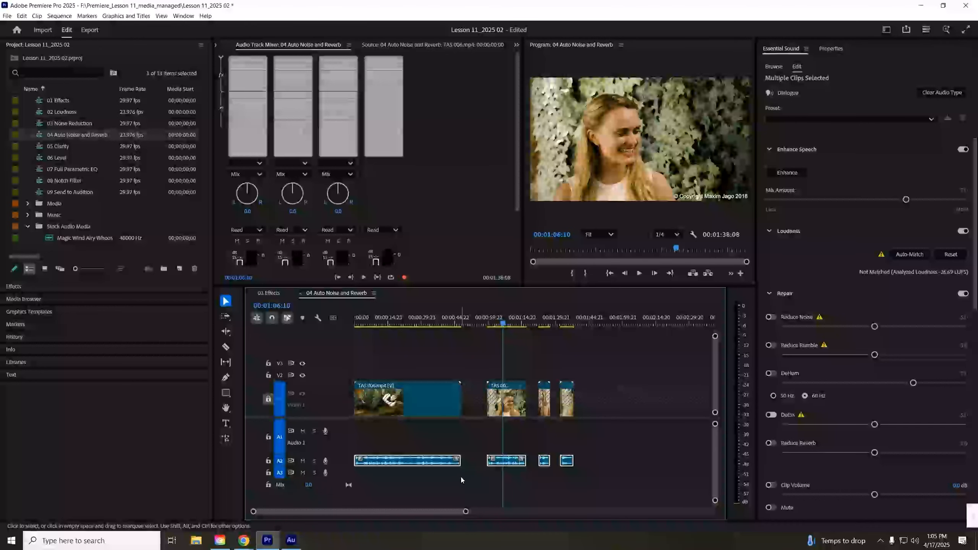
{"action": "left_click_drag", "start_coordinate": [632, 462], "coordinate": [401, 461]}
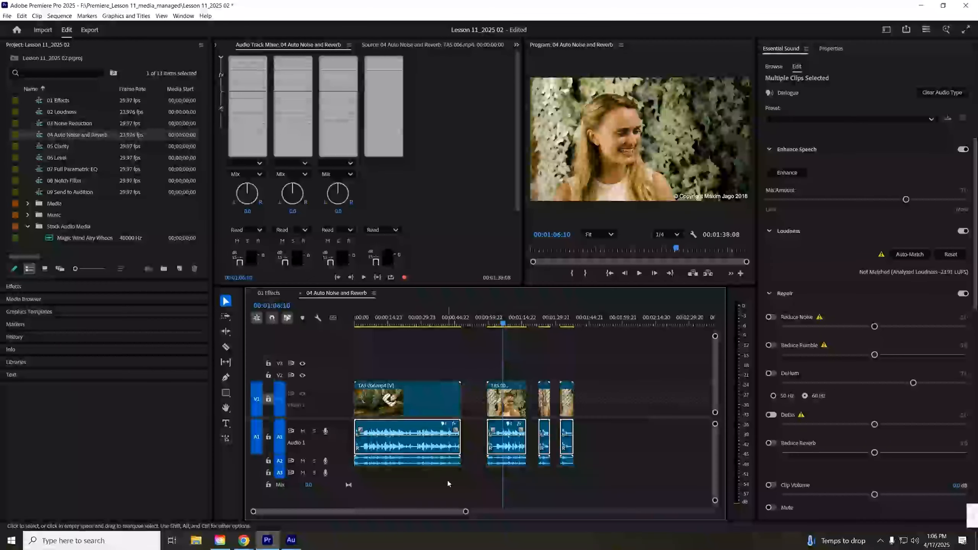
{"action": "left_click", "coordinate": [400, 481]}
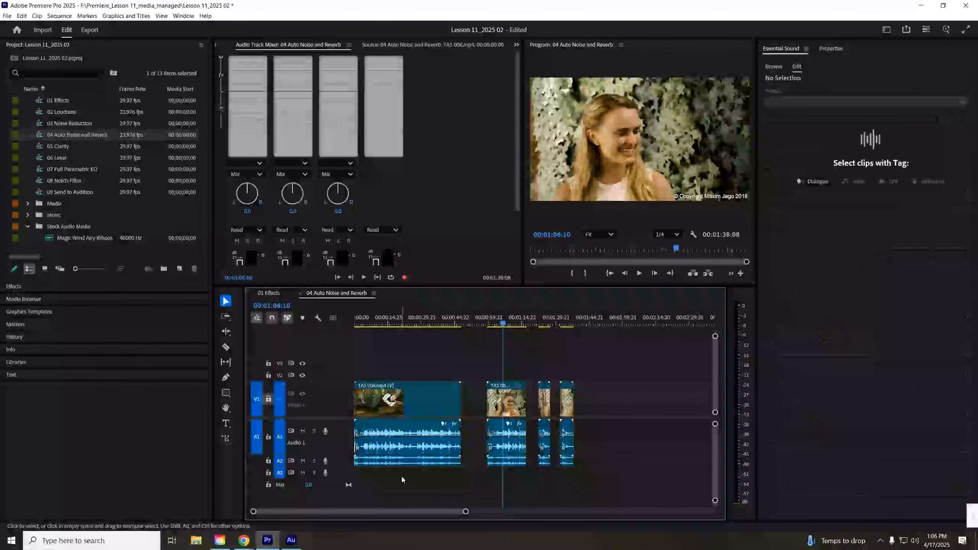
- Send the TAS 006 audio clip from the timeline to Adobe Audition for editing
{"action": "left_click", "coordinate": [422, 461]}
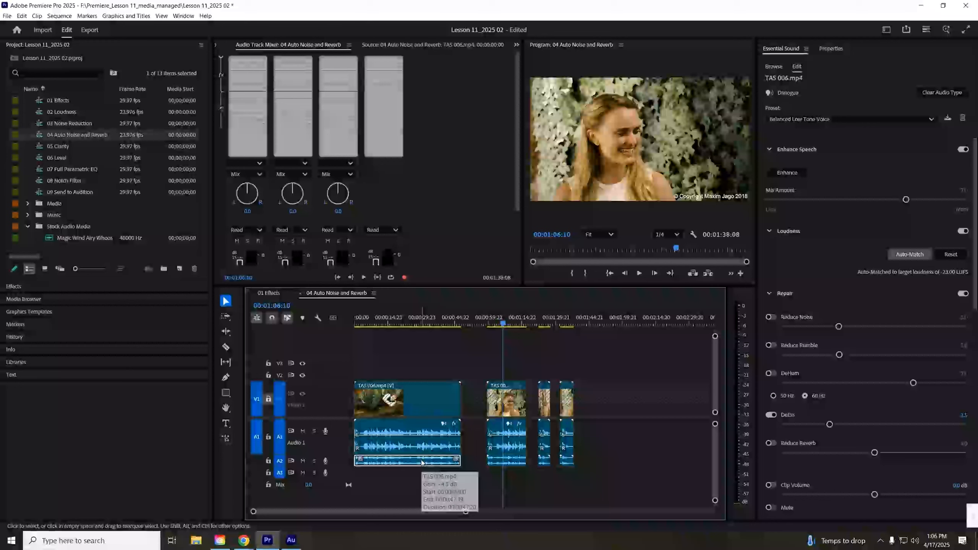
{"action": "right_click", "coordinate": [422, 461]}
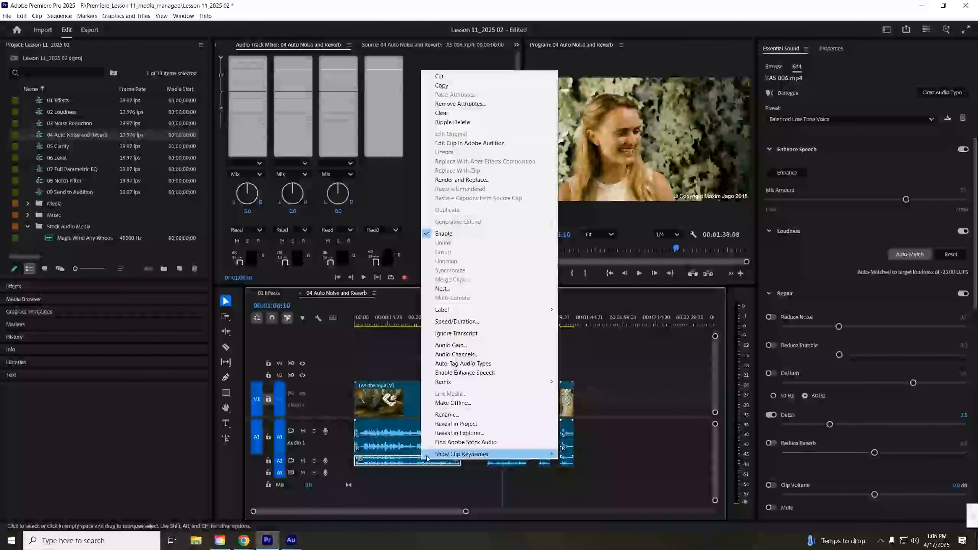
{"action": "left_click", "coordinate": [464, 144]}
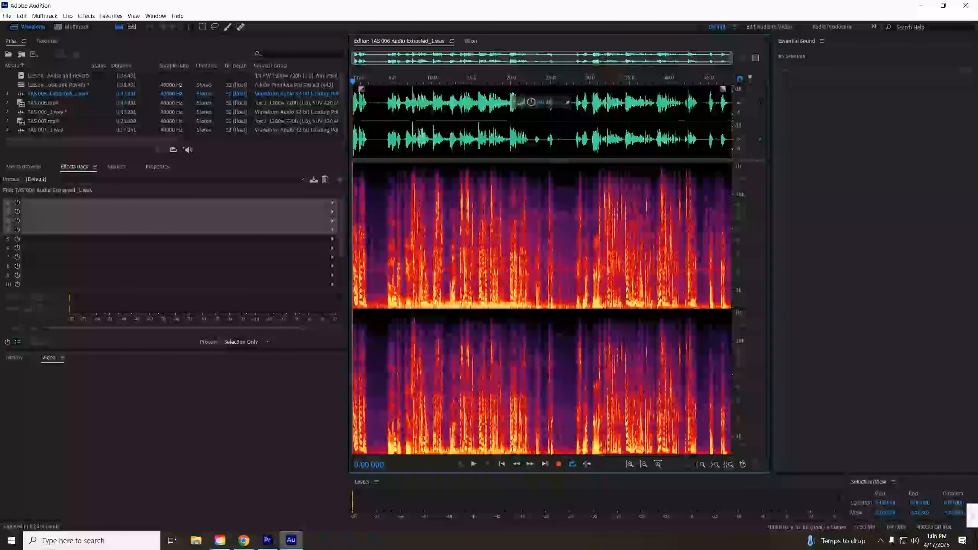
{"action": "left_click", "coordinate": [86, 16]}
{"action": "mouse_move", "coordinate": [153, 163]}
{"action": "left_click", "coordinate": [270, 167]}
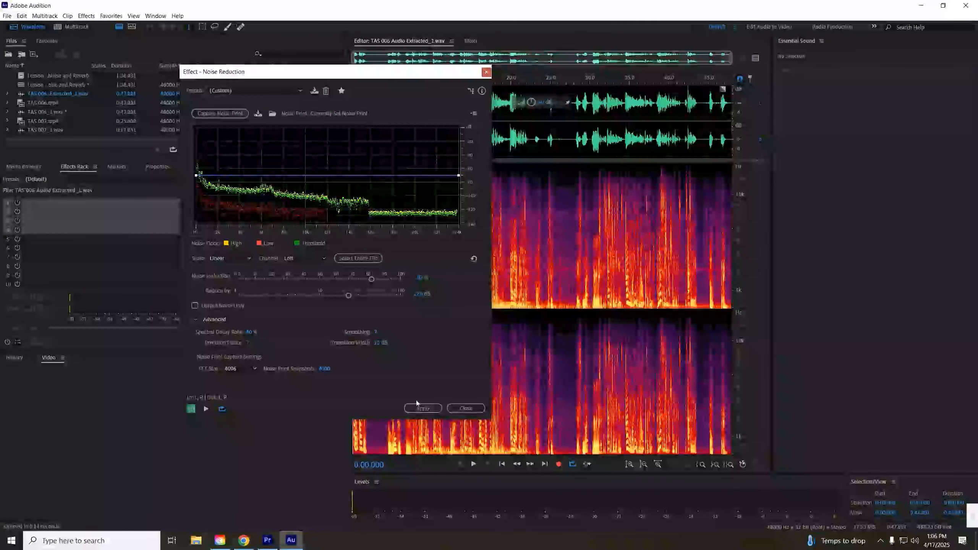
{"action": "left_click", "coordinate": [466, 409]}
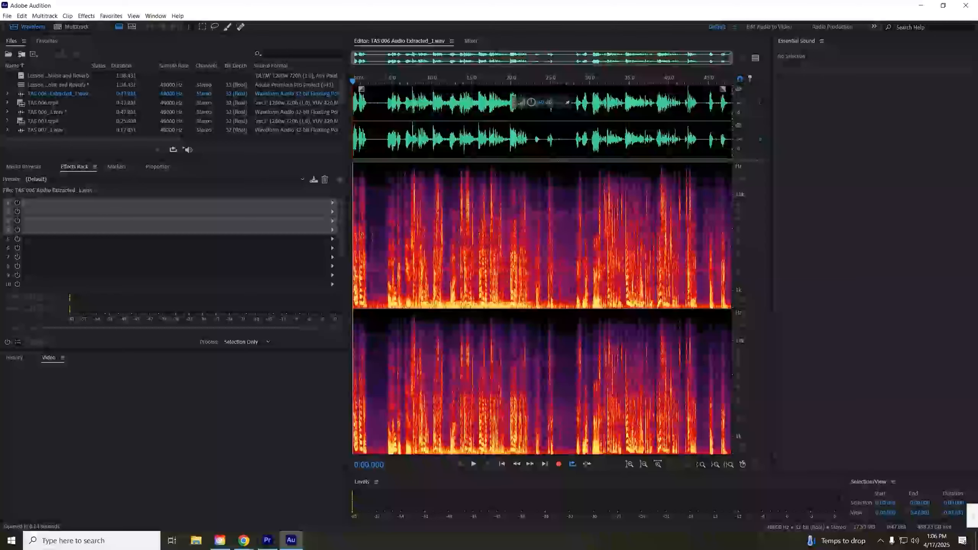
- Select a short pause near the start of the extracted audio and capture it as a noise print
{"action": "left_click_drag", "start_coordinate": [376, 277], "coordinate": [386, 277]}
{"action": "key", "text": "space"}
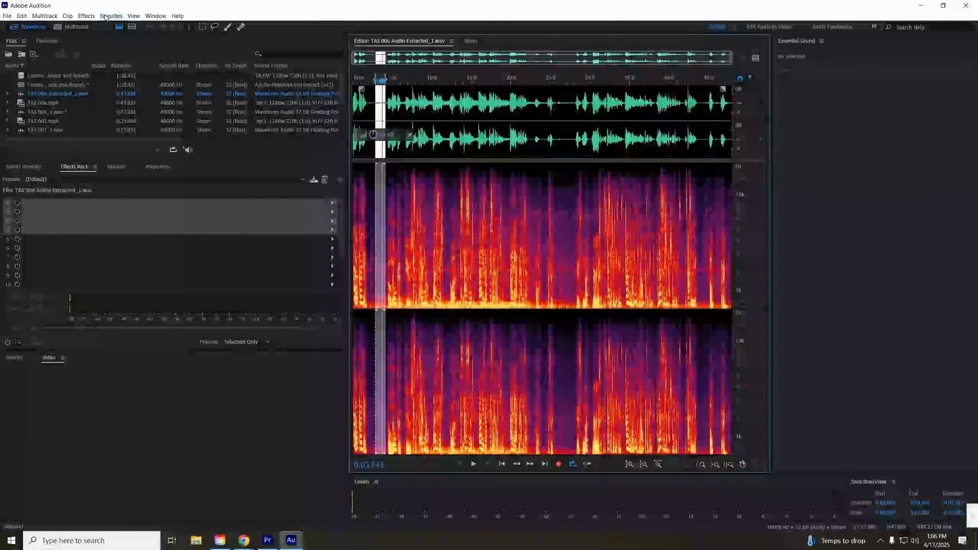
{"action": "left_click", "coordinate": [86, 16]}
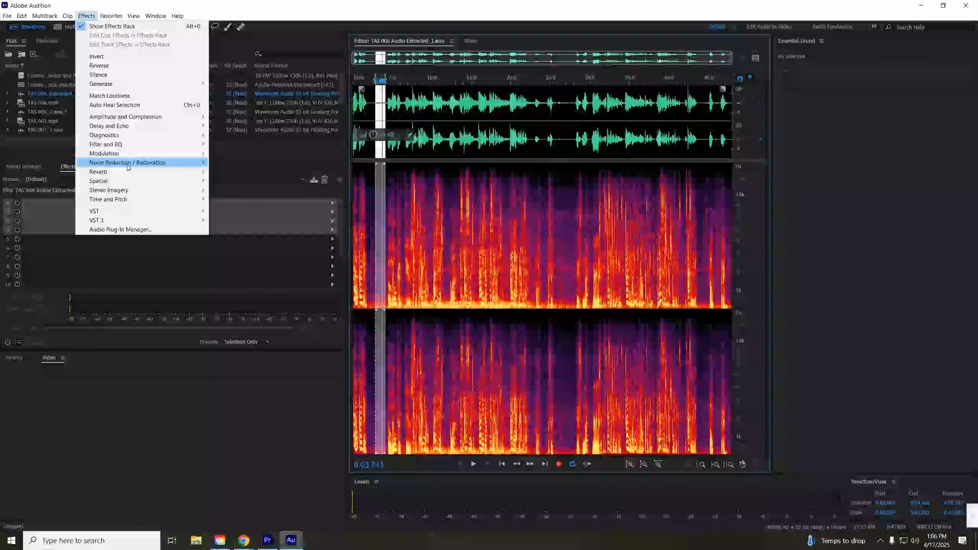
{"action": "mouse_move", "coordinate": [205, 167]}
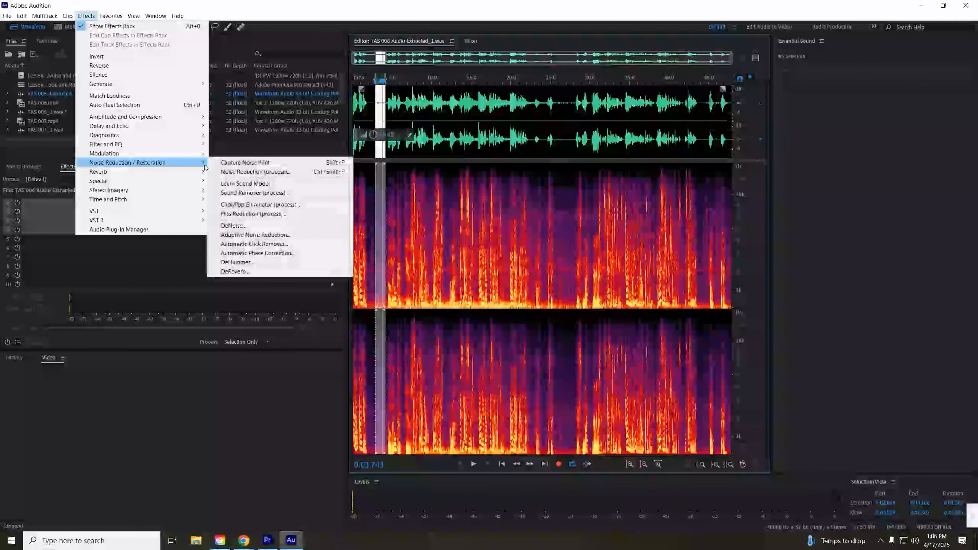
{"action": "left_click", "coordinate": [284, 163]}
{"action": "left_click", "coordinate": [580, 289]}
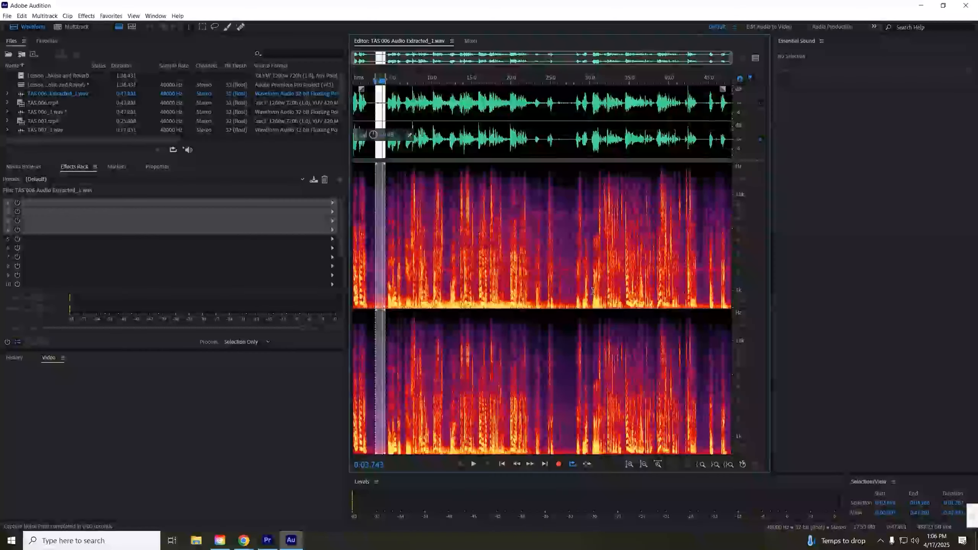
- Select the entire extracted audio file and open the Noise Reduction (process) effect, starting playback to preview it
{"action": "key", "text": "ctrl+a"}
{"action": "left_click", "coordinate": [87, 15]}
{"action": "mouse_move", "coordinate": [185, 162]}
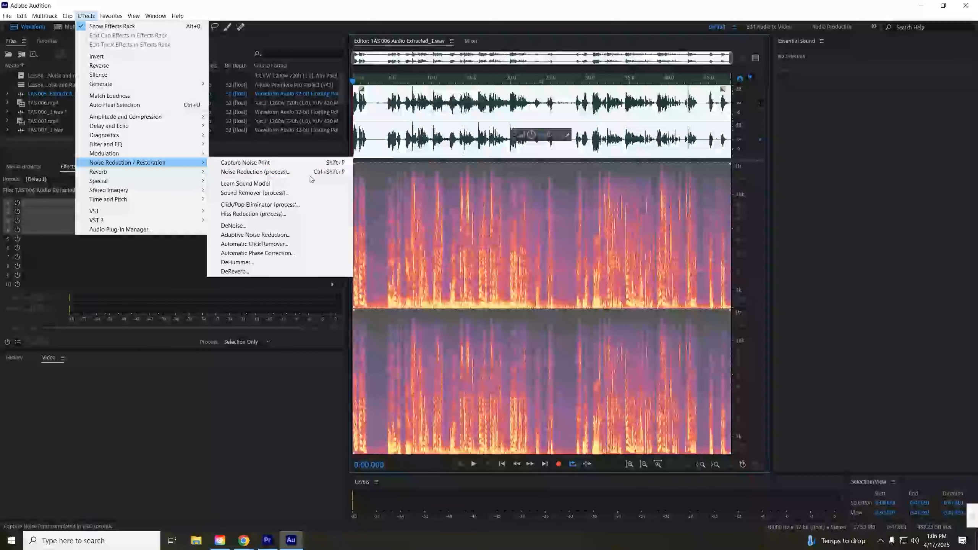
{"action": "left_click", "coordinate": [308, 173]}
{"action": "key", "text": "space"}
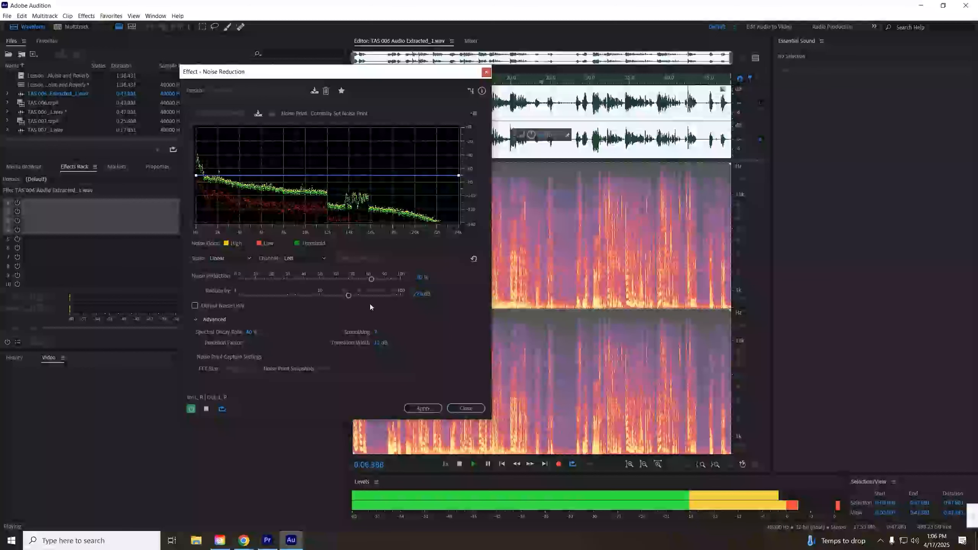
- Adjust the reduction amount, spectral decay and sensitivity settings while previewing, then apply the Noise Reduction to the file
{"action": "left_click_drag", "start_coordinate": [349, 295], "coordinate": [381, 280]}
{"action": "left_click", "coordinate": [248, 334]}
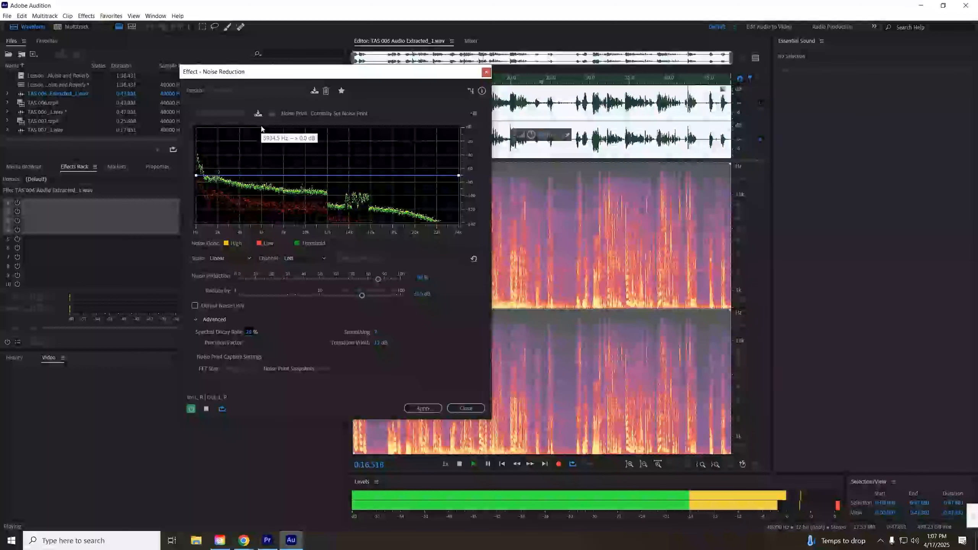
{"action": "left_click", "coordinate": [375, 332]}
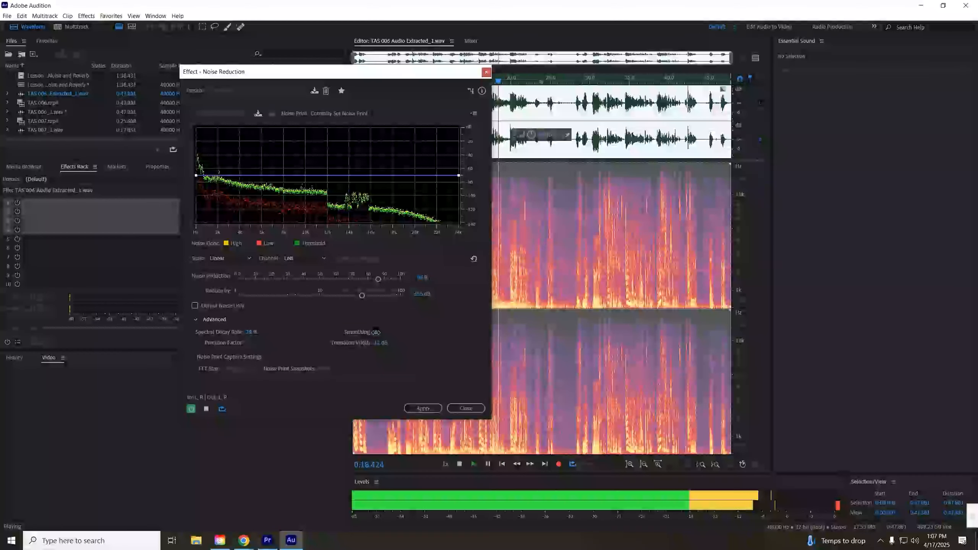
{"action": "mouse_move", "coordinate": [373, 341]}
{"action": "left_mouse_down"}
{"action": "mouse_move", "coordinate": [378, 329]}
{"action": "mouse_move", "coordinate": [377, 347]}
{"action": "left_mouse_up"}
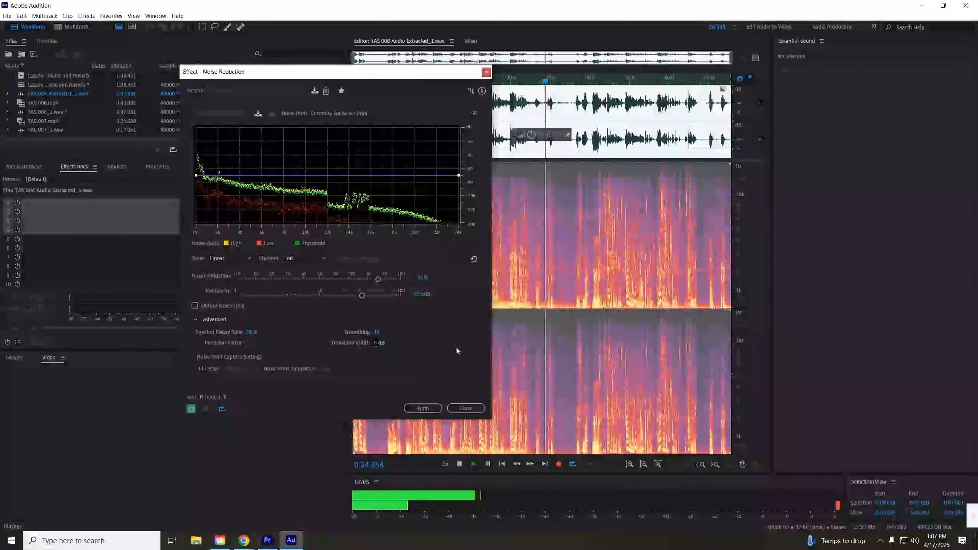
{"action": "key", "text": "space"}
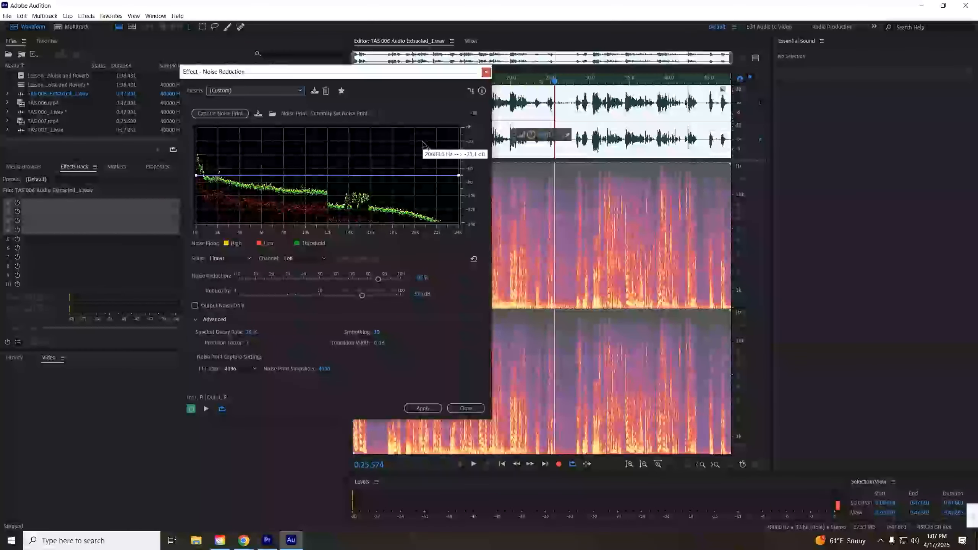
{"action": "left_click", "coordinate": [430, 409]}
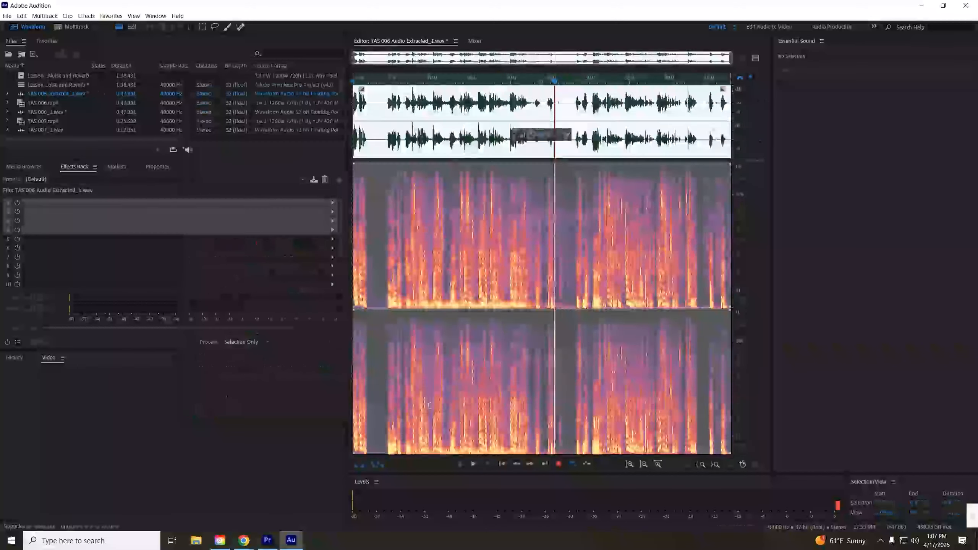
- Switch to Premiere Pro, solo the Audio 2 track, enlarge it and play the sequence from the start
{"action": "left_click", "coordinate": [267, 540]}
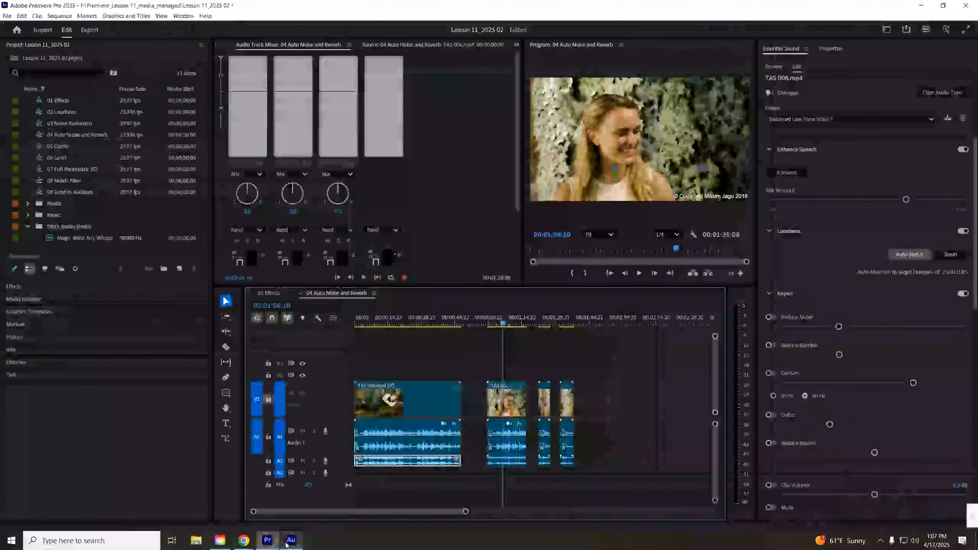
{"action": "left_click", "coordinate": [314, 461]}
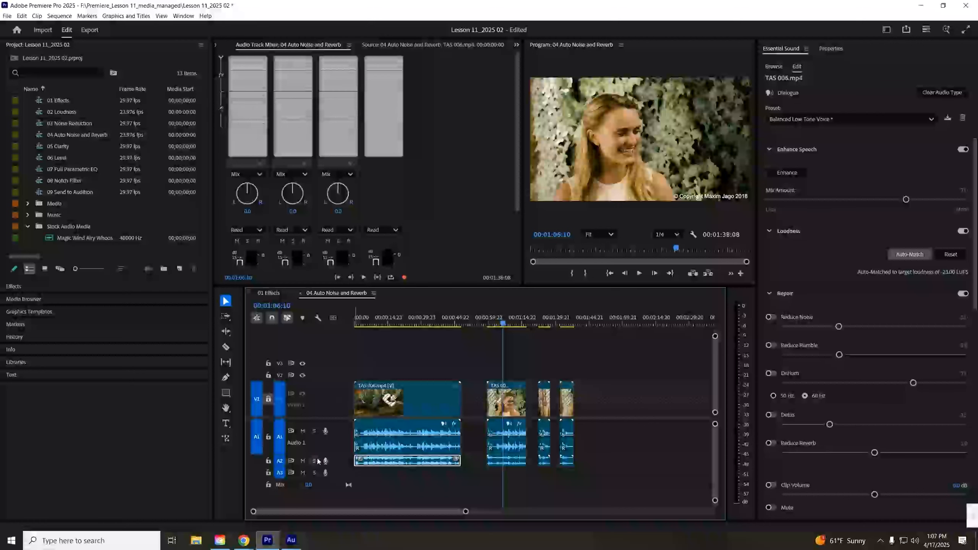
{"action": "left_click", "coordinate": [355, 319]}
{"action": "key", "text": "space"}
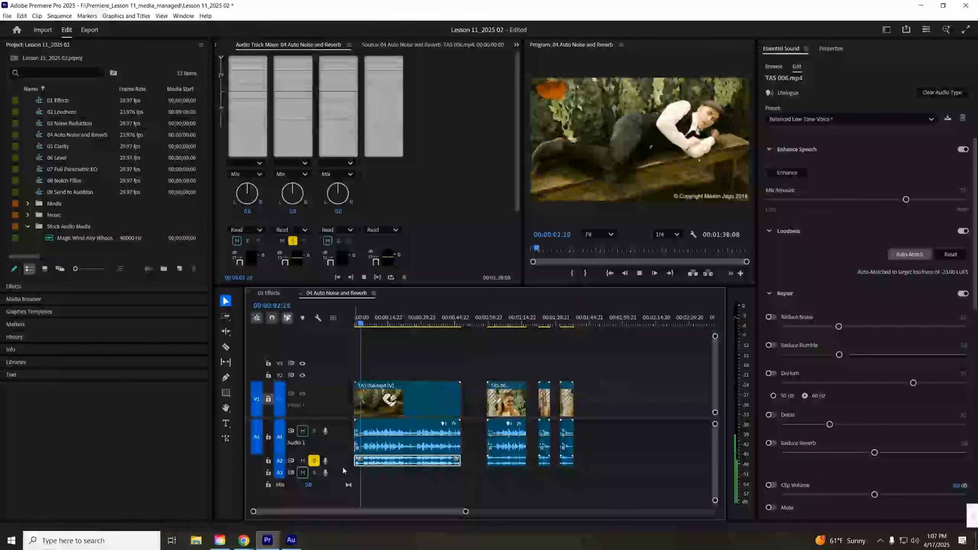
{"action": "left_click_drag", "start_coordinate": [343, 478], "coordinate": [343, 492]}
{"action": "key", "text": "space"}
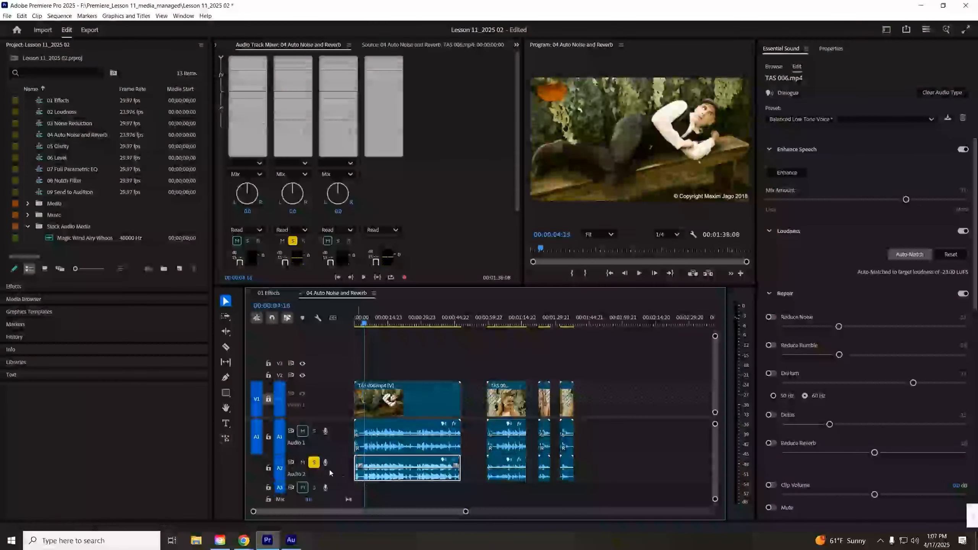
- Compare the cleaned and original audio by switching solo between Audio 1 and Audio 2 during playback
{"action": "left_click", "coordinate": [314, 462]}
{"action": "left_click", "coordinate": [313, 431]}
{"action": "key", "text": "space"}
{"action": "left_click", "coordinate": [314, 462]}
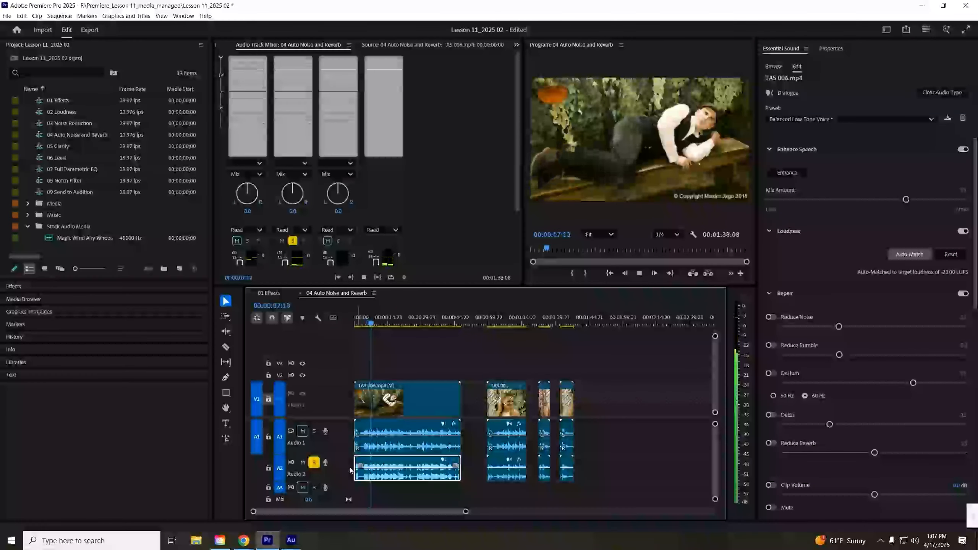
{"action": "left_click", "coordinate": [406, 323]}
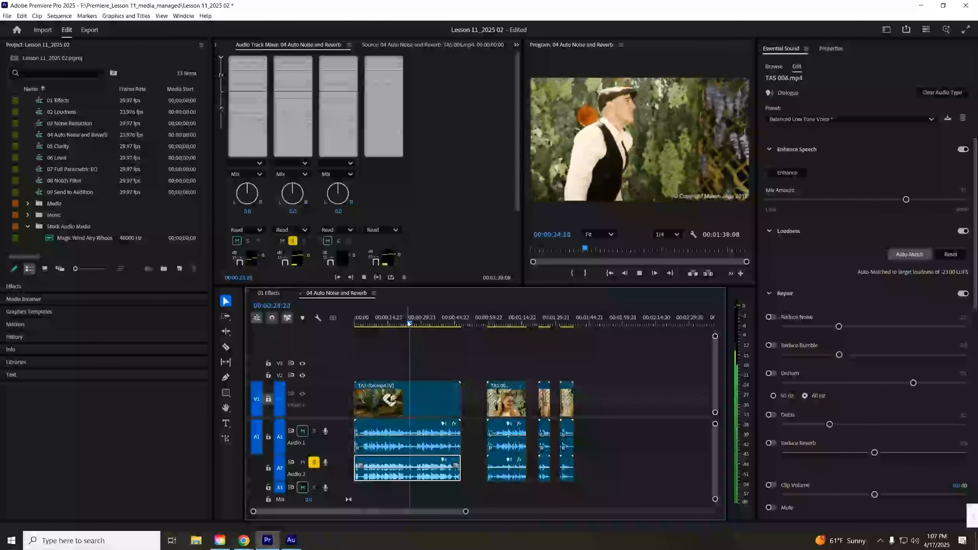
{"action": "key", "text": "space"}
- Select the TAS 006 clip on Audio 1, enable Reduce Noise in Essential Sound, and play it soloed
{"action": "left_click_drag", "start_coordinate": [466, 513], "coordinate": [373, 512]}
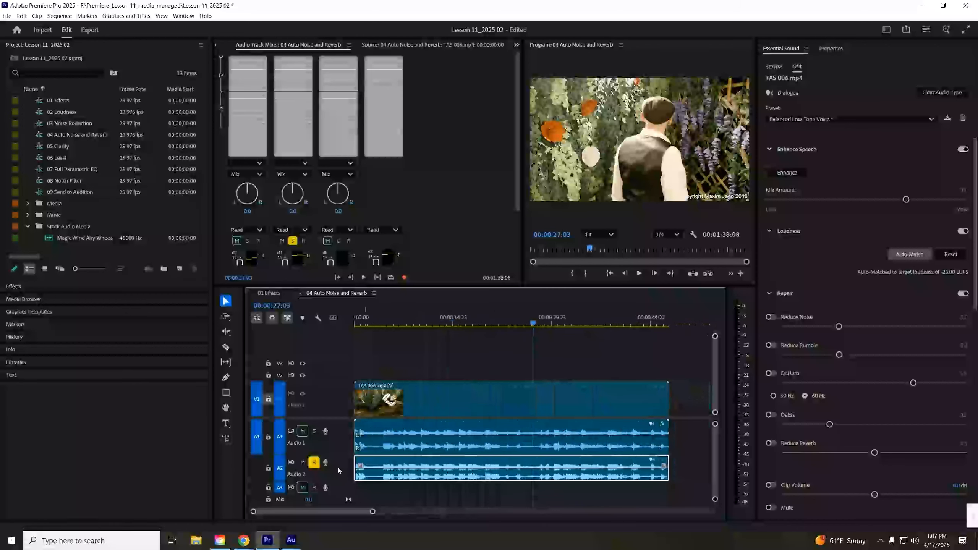
{"action": "left_click_drag", "start_coordinate": [346, 481], "coordinate": [347, 498]}
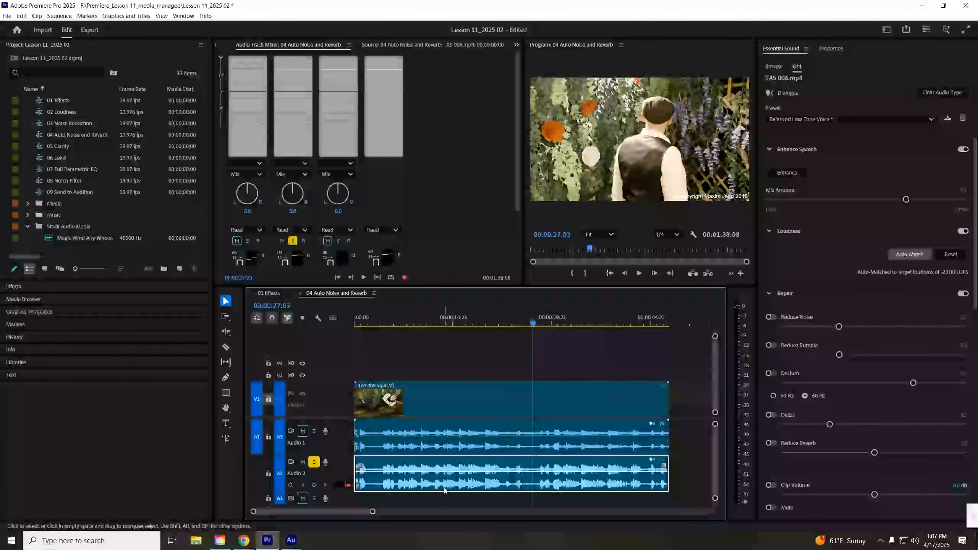
{"action": "left_click", "coordinate": [456, 335]}
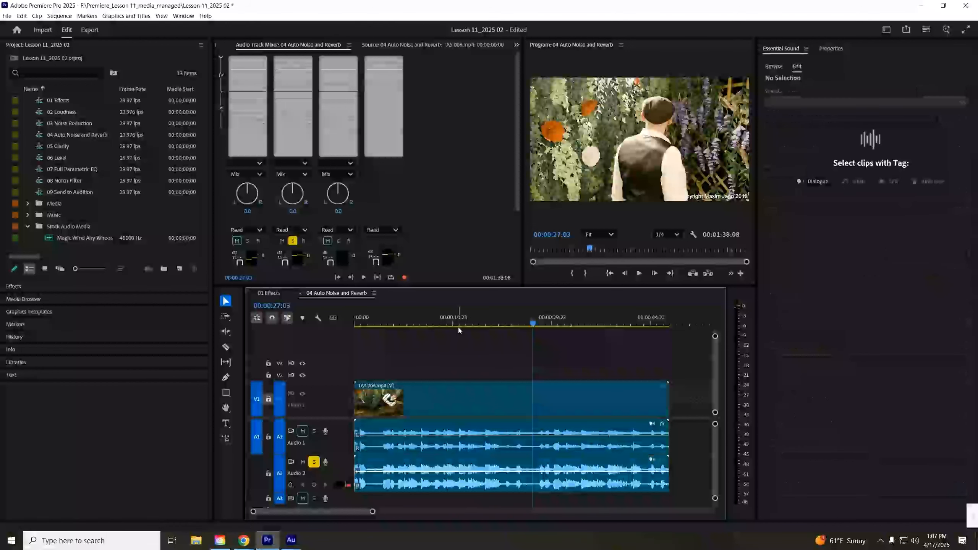
{"action": "left_click", "coordinate": [314, 462]}
{"action": "left_click", "coordinate": [401, 420]}
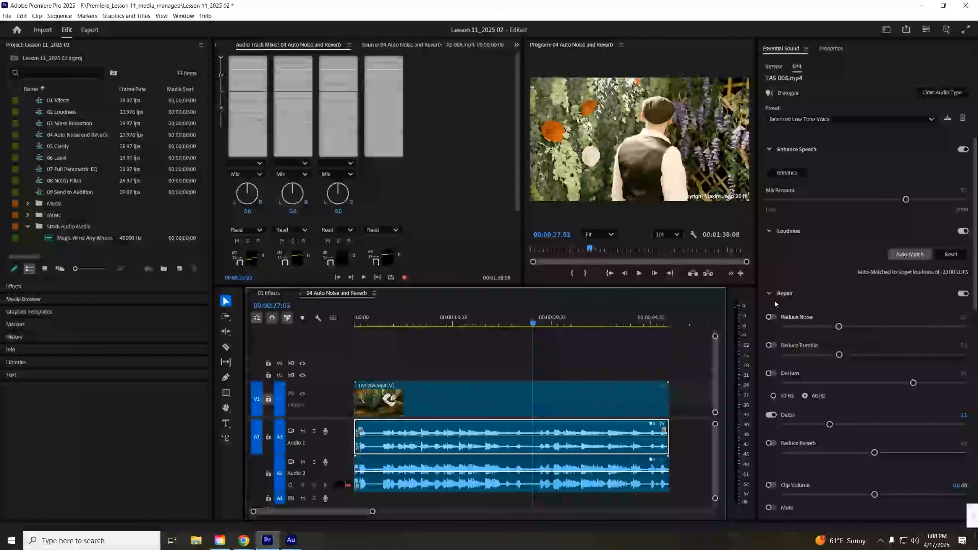
{"action": "left_click", "coordinate": [771, 317]}
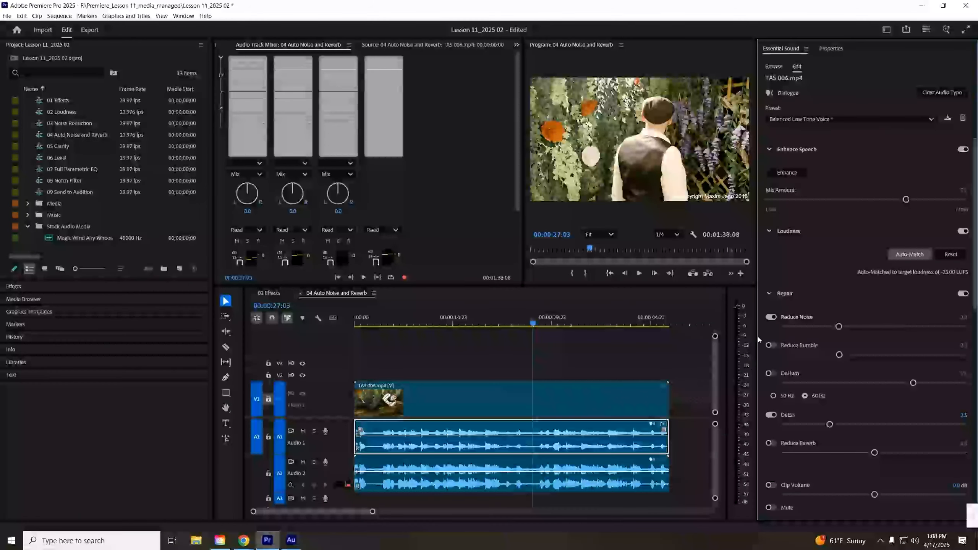
{"action": "left_click", "coordinate": [313, 431]}
{"action": "key", "text": "space"}
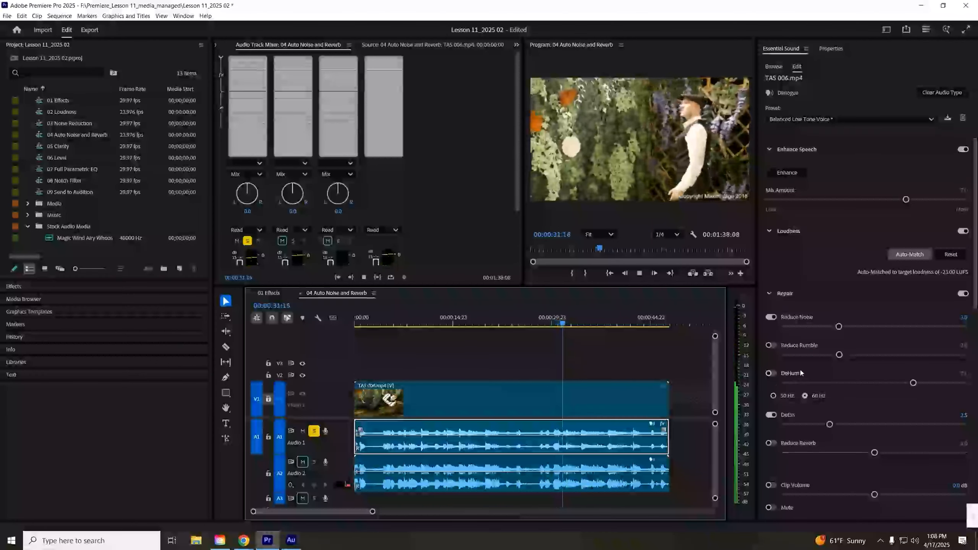
{"action": "key", "text": "space"}
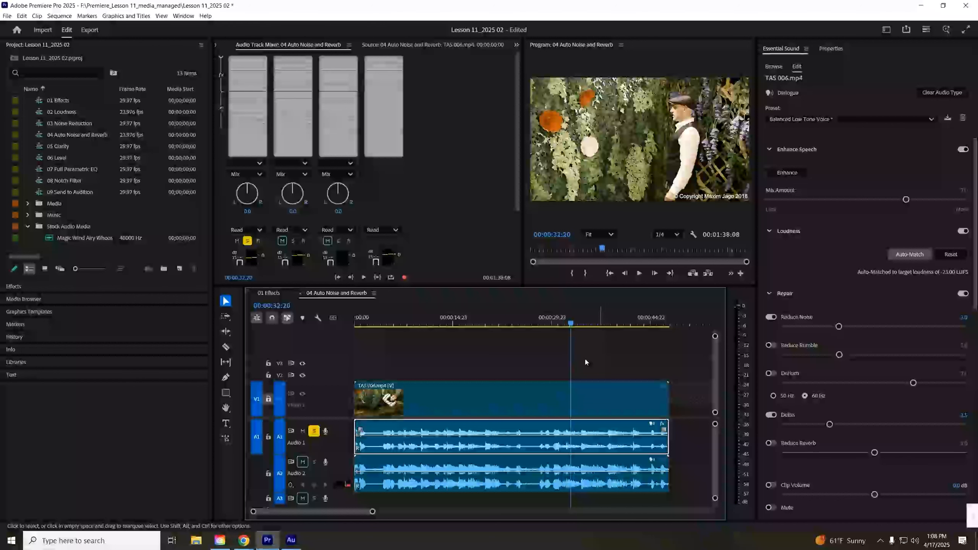
- Move to the TAS 007 clip, enable Reduce Reverb and set it to 7.6 while previewing playback
{"action": "mouse_move", "coordinate": [290, 540]}
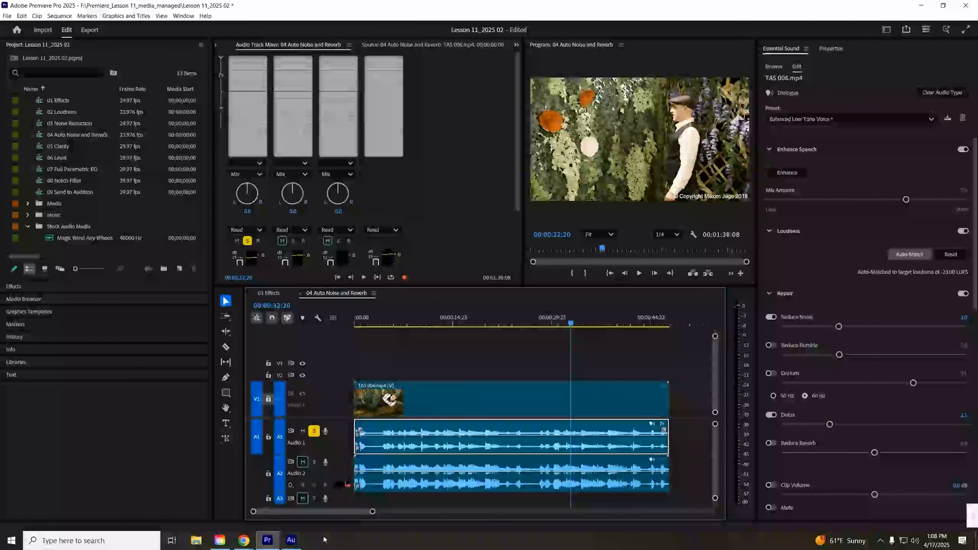
{"action": "left_click_drag", "start_coordinate": [373, 512], "coordinate": [469, 512]}
{"action": "left_click", "coordinate": [493, 325]}
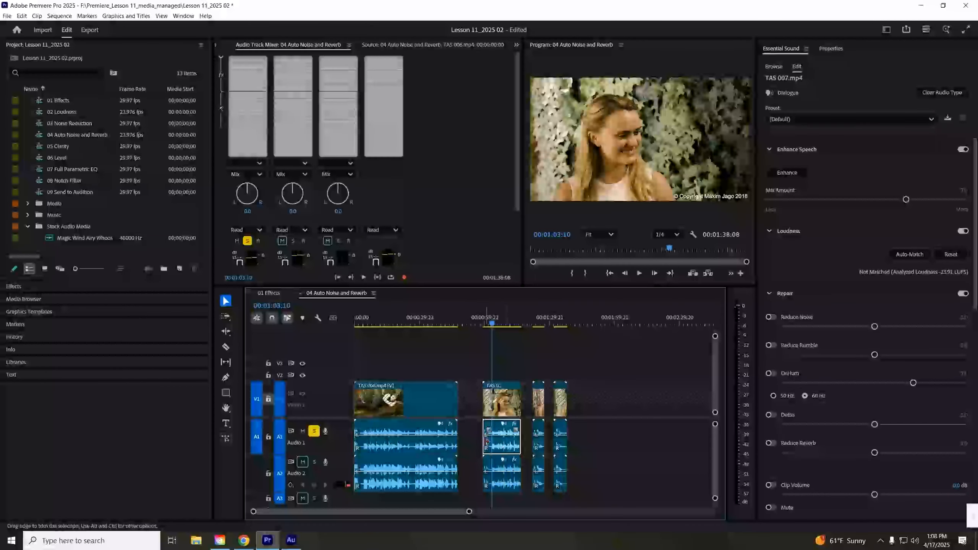
{"action": "key", "text": "space"}
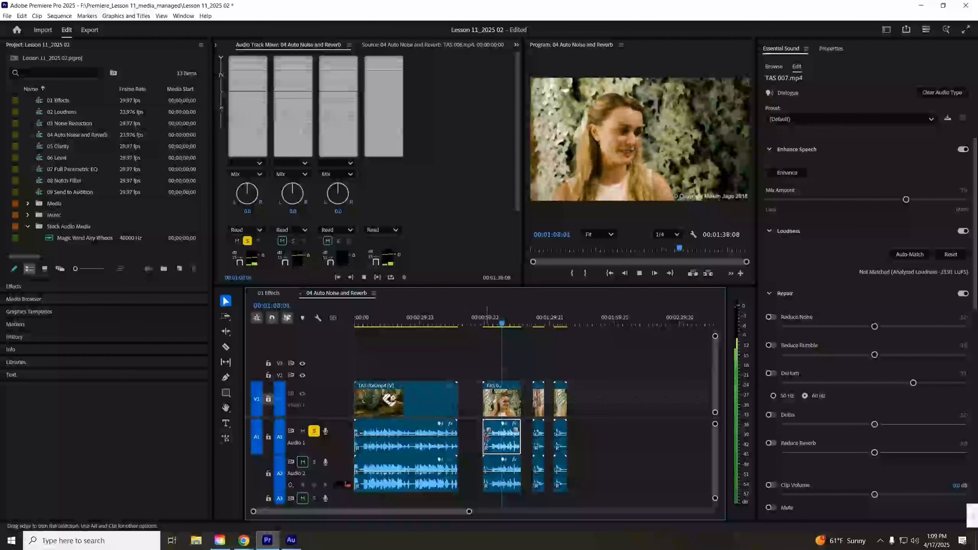
{"action": "key", "text": "space"}
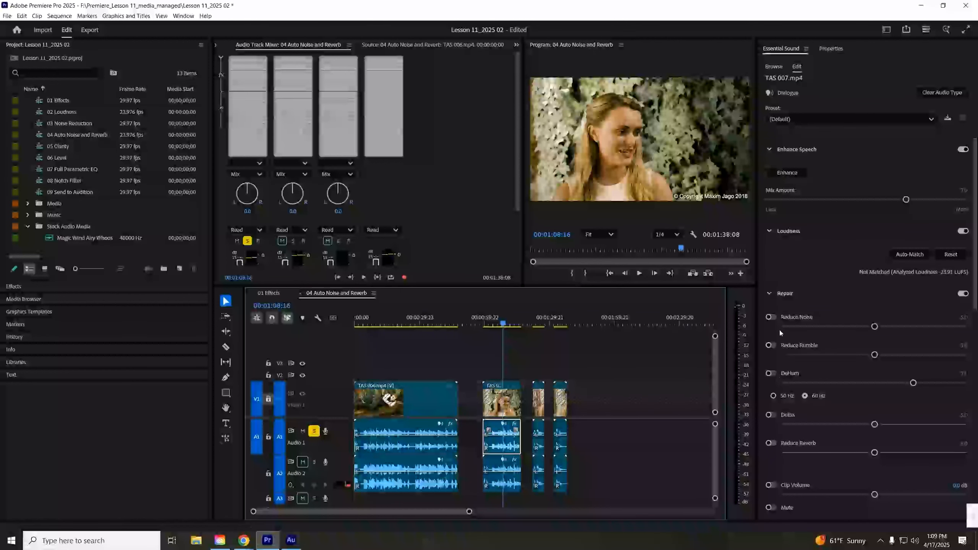
{"action": "left_click", "coordinate": [771, 443]}
{"action": "key", "text": "space"}
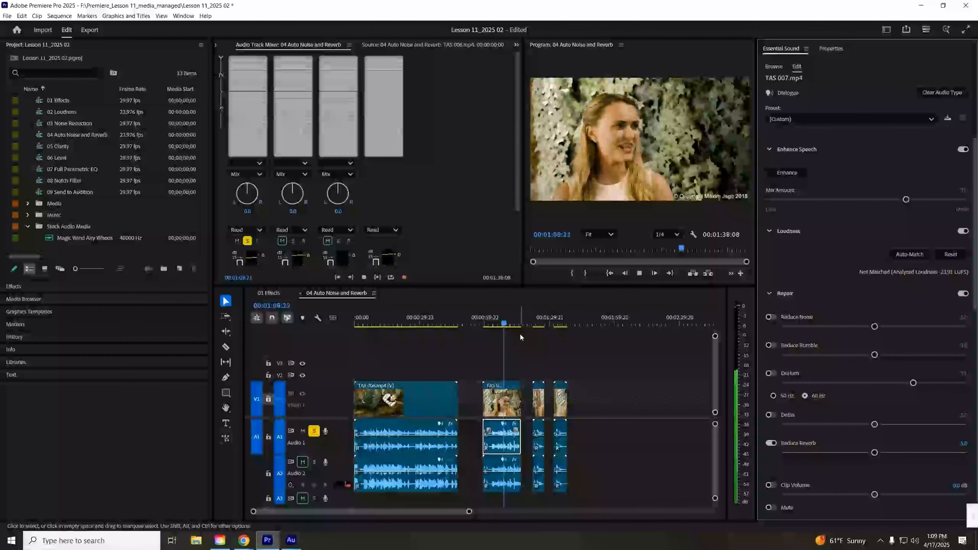
{"action": "left_click_drag", "start_coordinate": [874, 453], "coordinate": [920, 456]}
{"action": "key", "text": "space"}
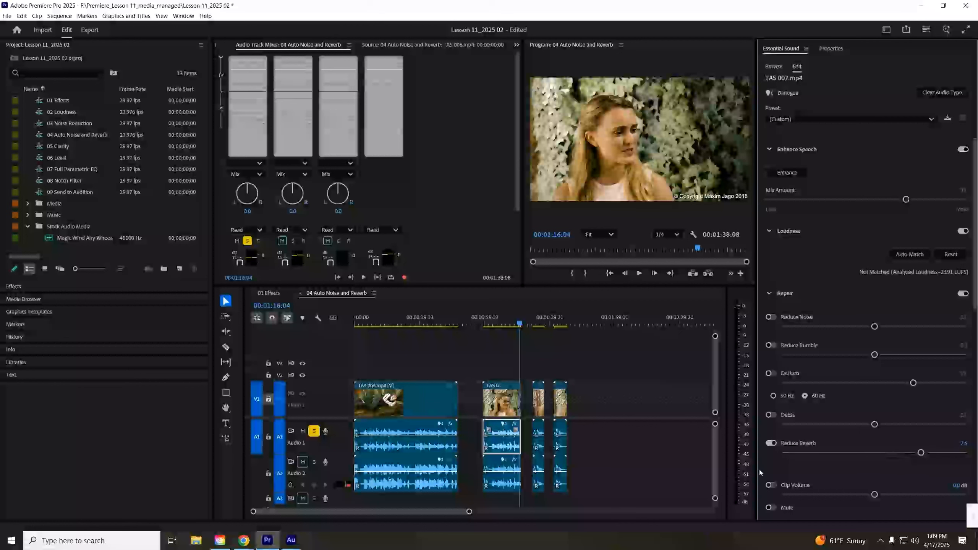
- Open the 02 Loudness sequence in the timeline and zoom to fit its clips
{"action": "left_click", "coordinate": [492, 322]}
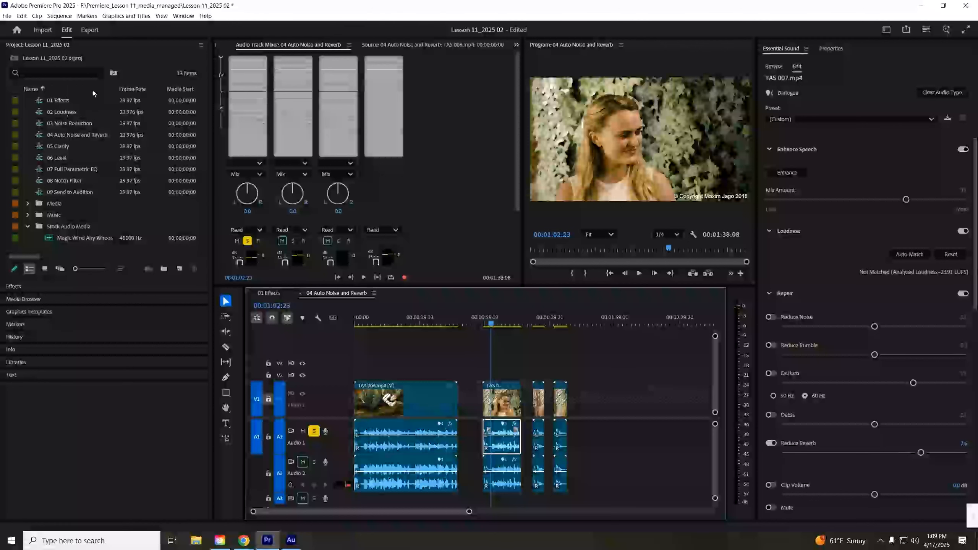
{"action": "double_click", "coordinate": [64, 113]}
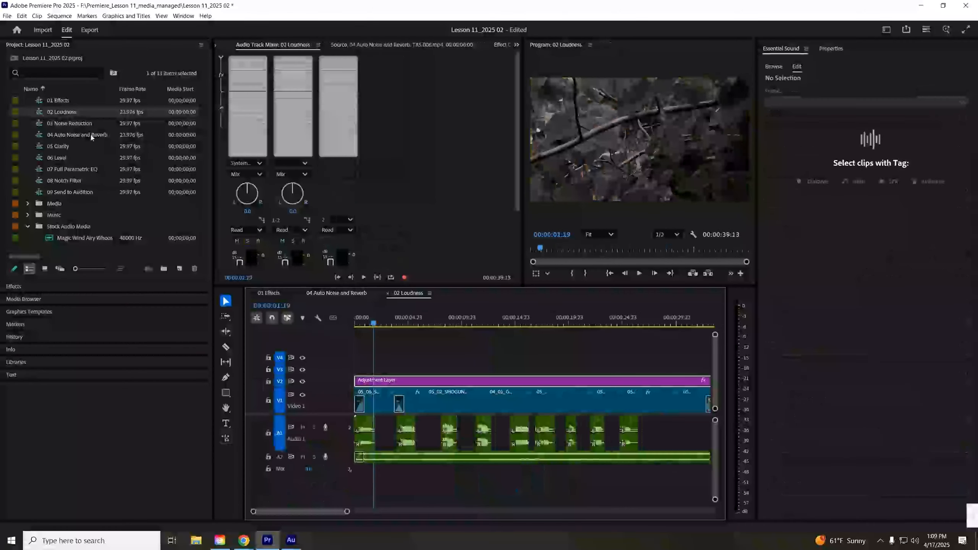
{"action": "left_click_drag", "start_coordinate": [348, 514], "coordinate": [385, 512]}
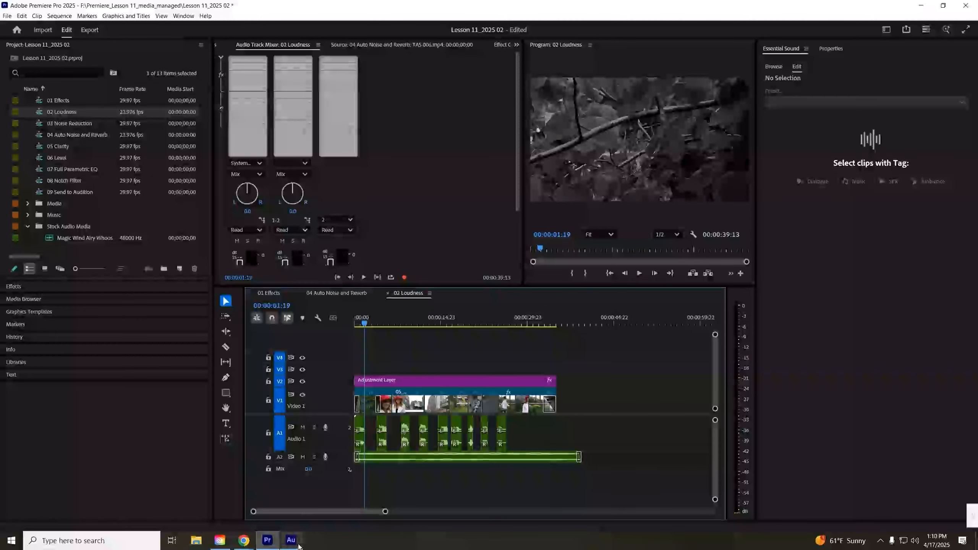
- Switch to Audition's Multitrack view, marquee-select the clips on Audio 2, and open Match Clip Loudness for them
{"action": "left_click", "coordinate": [295, 543]}
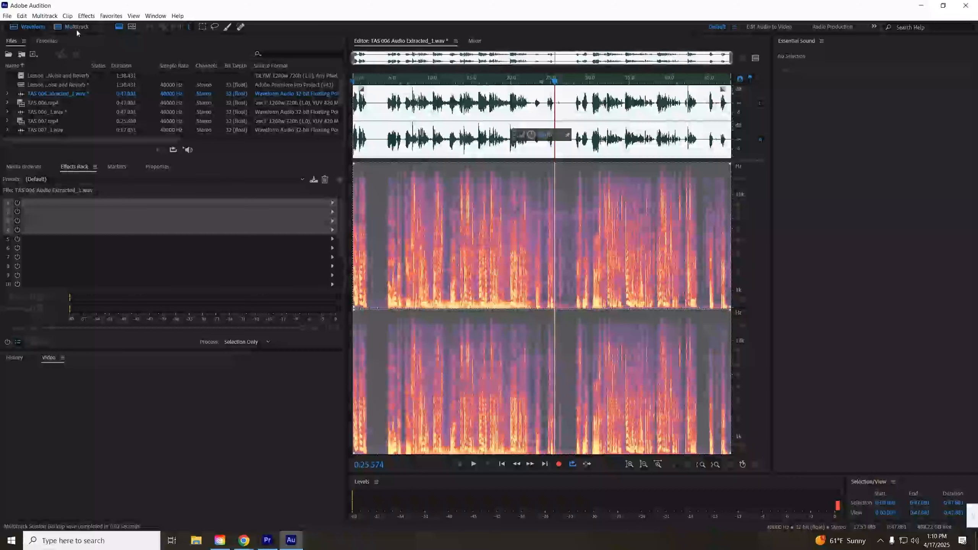
{"action": "left_click", "coordinate": [68, 29]}
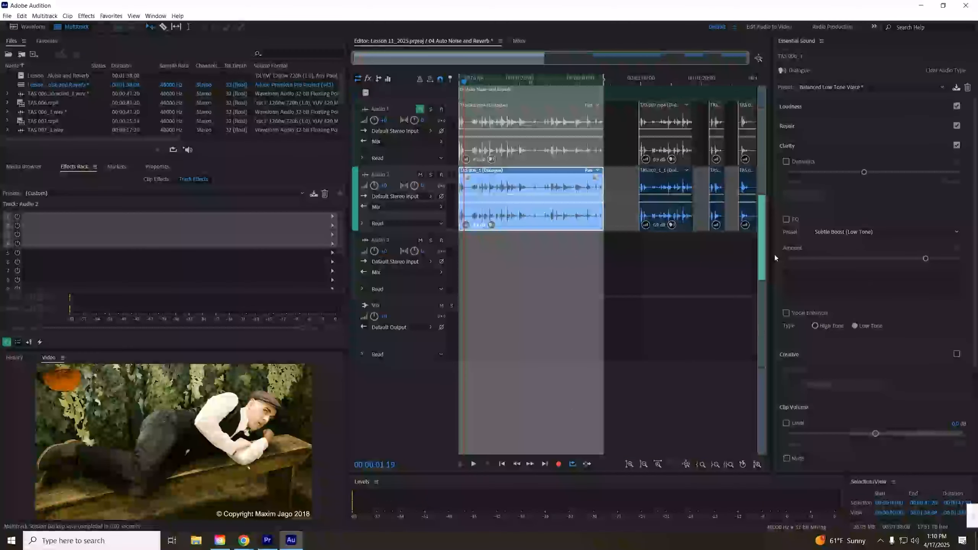
{"action": "left_click_drag", "start_coordinate": [756, 250], "coordinate": [550, 178]}
{"action": "right_click", "coordinate": [550, 177]}
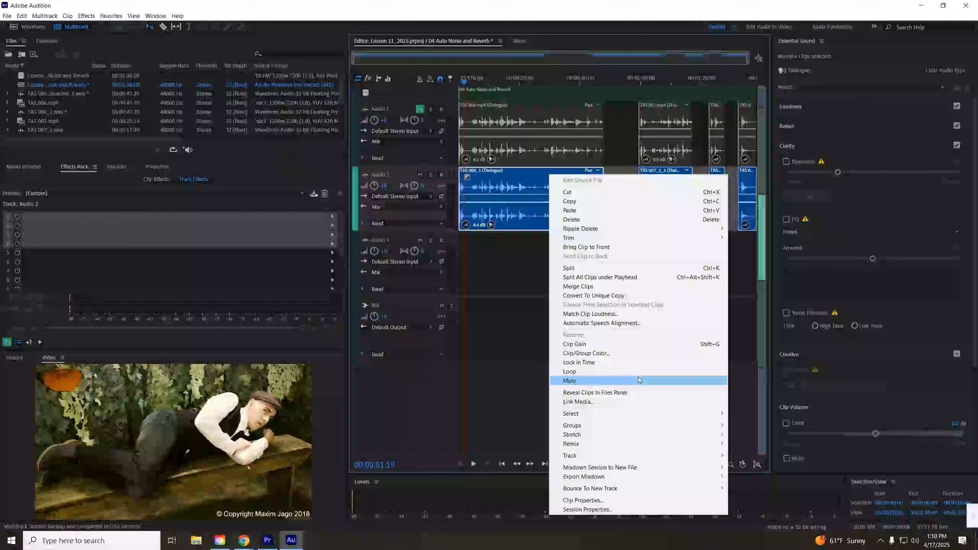
{"action": "left_click", "coordinate": [609, 315]}
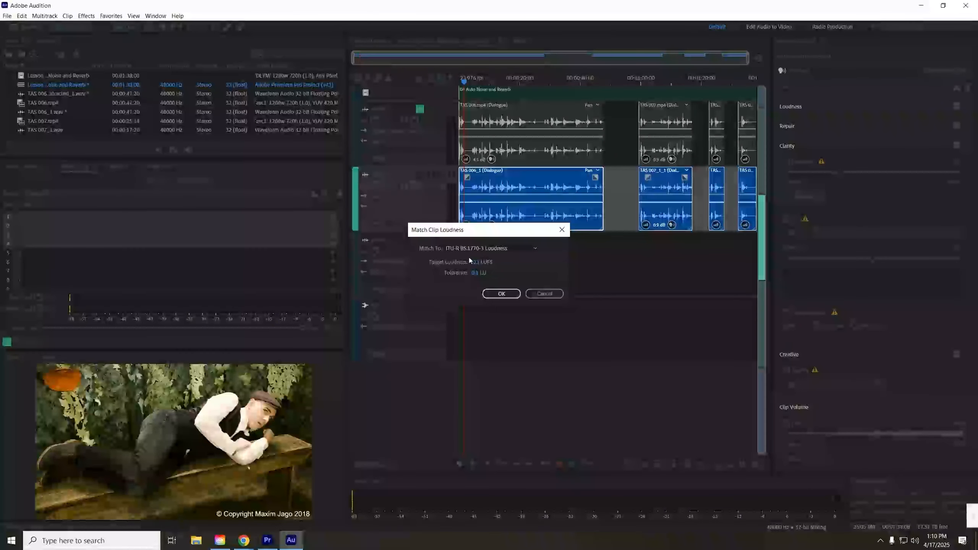
- Switch to Premiere Pro, select all the clips on Audio 1 in the 02 Loudness sequence, and tag them as Dialogue
{"action": "left_click", "coordinate": [263, 546]}
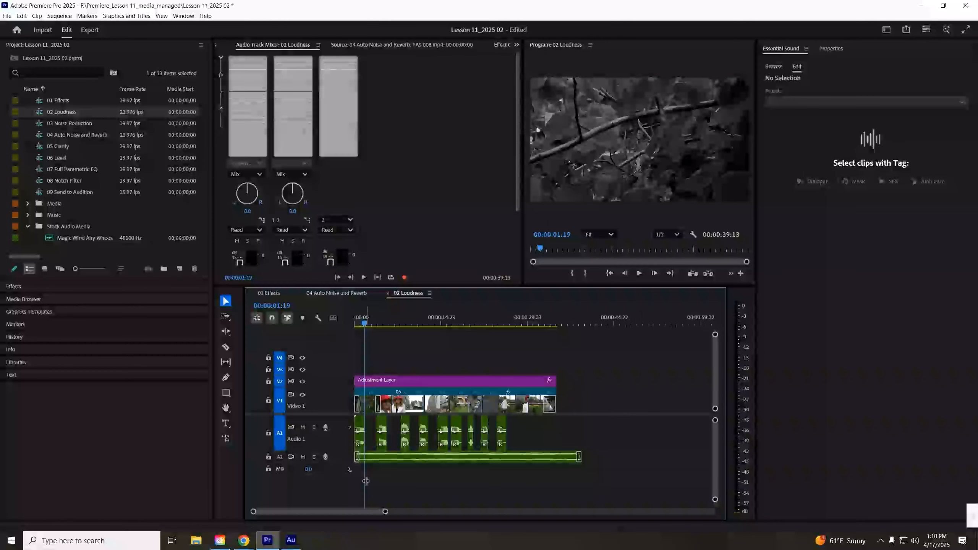
{"action": "left_click_drag", "start_coordinate": [559, 423], "coordinate": [350, 430]}
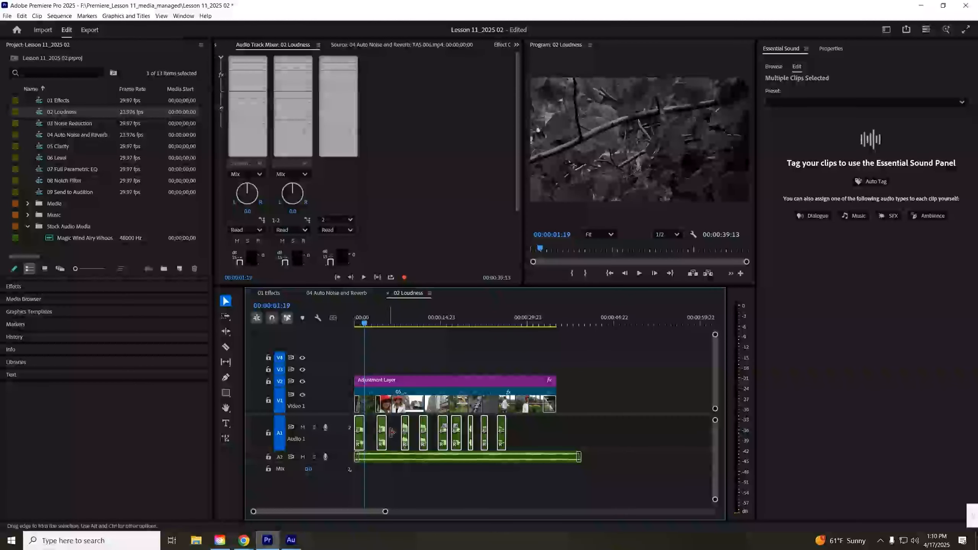
{"action": "left_click", "coordinate": [810, 217]}
- Tag the Ambient Heavens.mp3 clip on Audio 2 as Music, trying and clearing the Music and SFX types first
{"action": "left_click", "coordinate": [553, 461]}
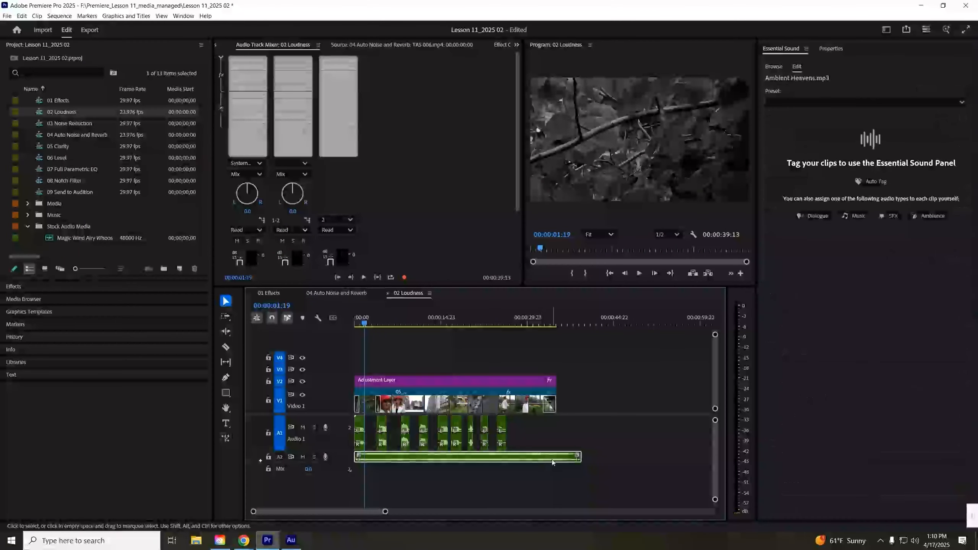
{"action": "left_click", "coordinate": [854, 216]}
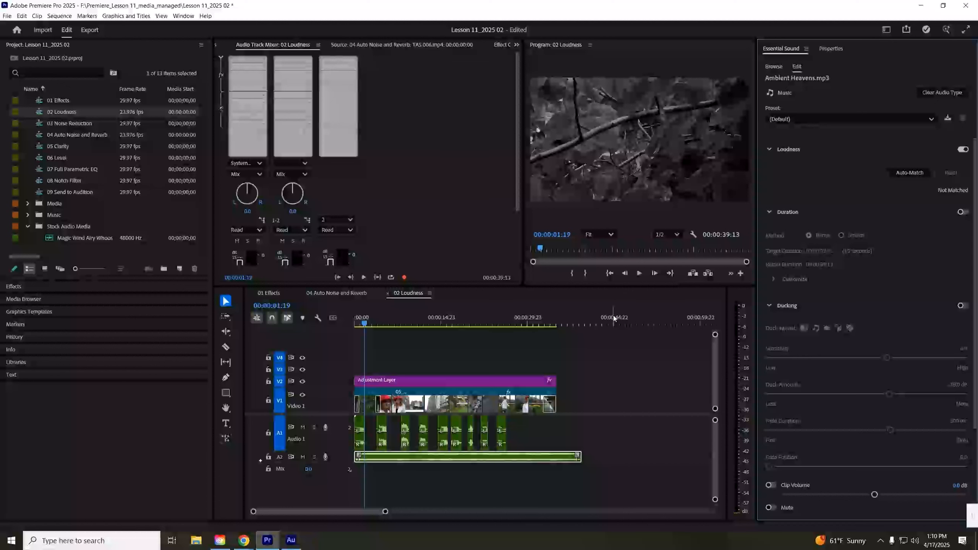
{"action": "left_click", "coordinate": [944, 94]}
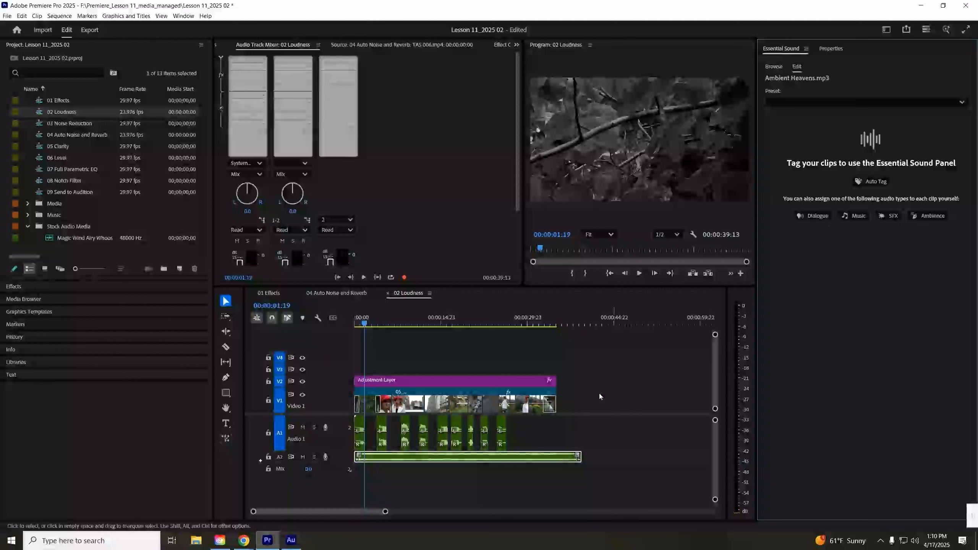
{"action": "left_click", "coordinate": [889, 216]}
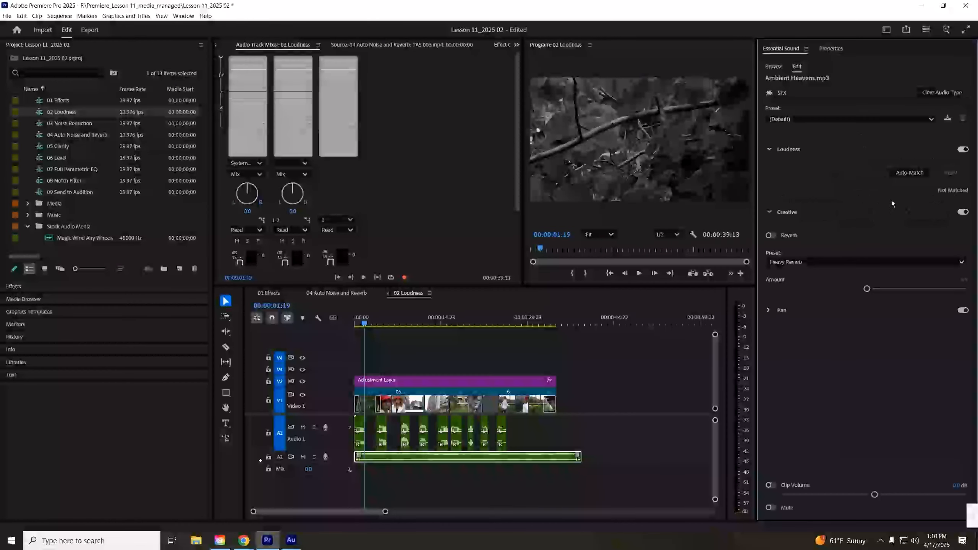
{"action": "left_click", "coordinate": [942, 92]}
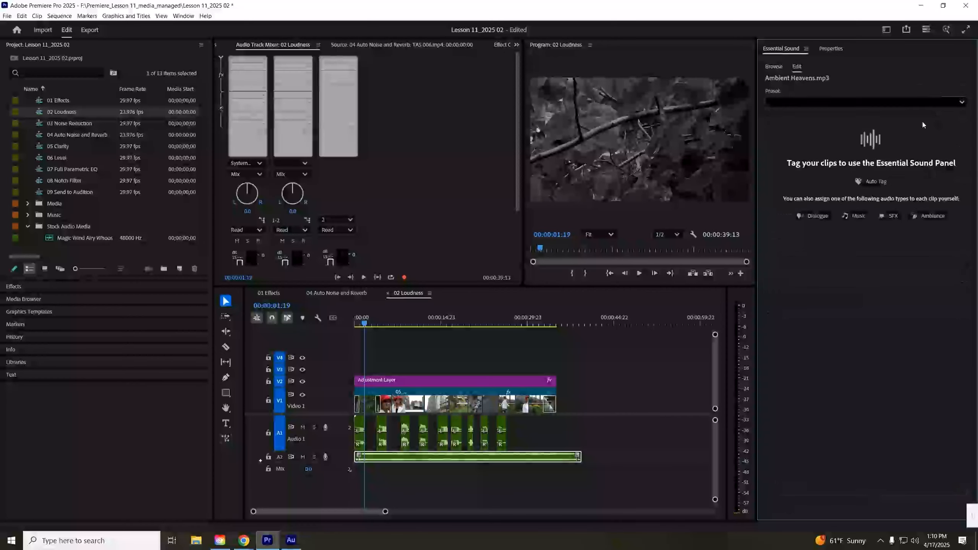
{"action": "left_click", "coordinate": [848, 217]}
- Reselect the Audio 1 dialogue clips, mute the Audio 2 track, and play the sequence from the start
{"action": "left_click", "coordinate": [663, 436]}
{"action": "left_click_drag", "start_coordinate": [569, 429], "coordinate": [333, 429]}
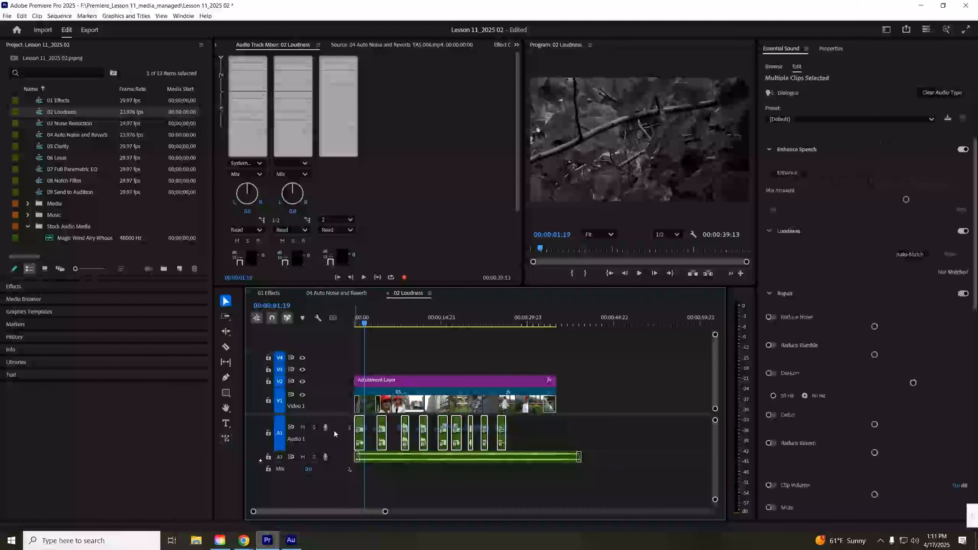
{"action": "left_click", "coordinate": [303, 458]}
{"action": "left_click", "coordinate": [353, 323]}
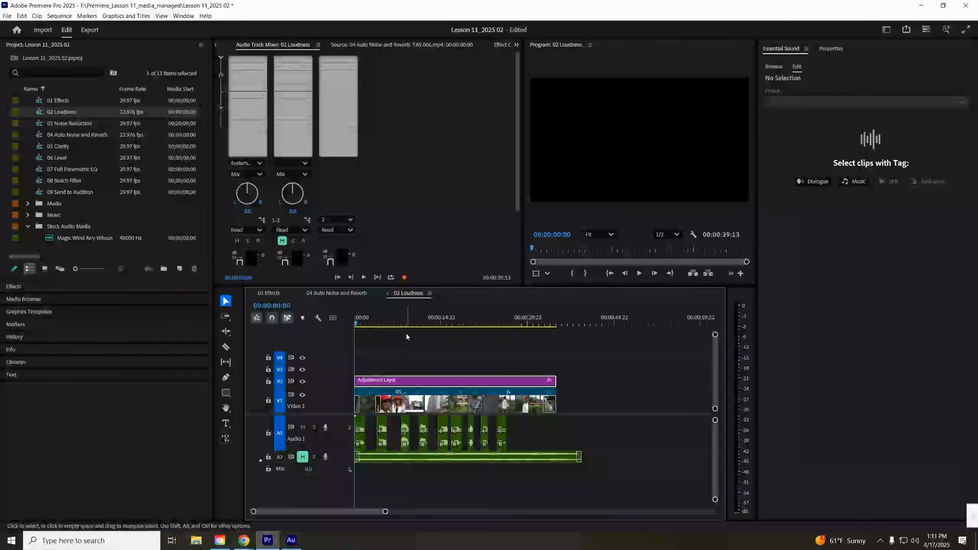
{"action": "key", "text": "space"}
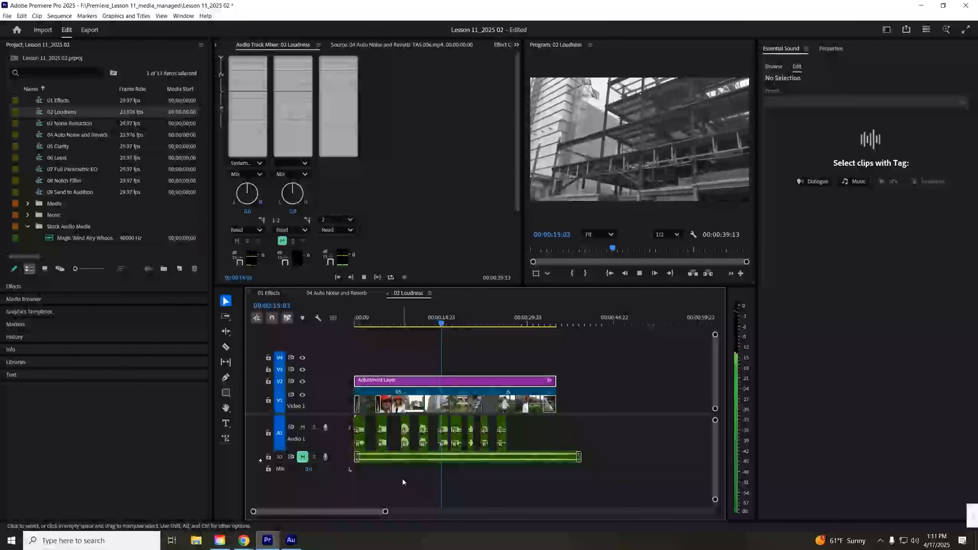
- Zoom in and enlarge Audio 1, select all its dialogue clips, and Auto-Match their loudness
{"action": "left_click_drag", "start_coordinate": [385, 512], "coordinate": [359, 513]}
{"action": "left_click_drag", "start_coordinate": [342, 455], "coordinate": [369, 472]}
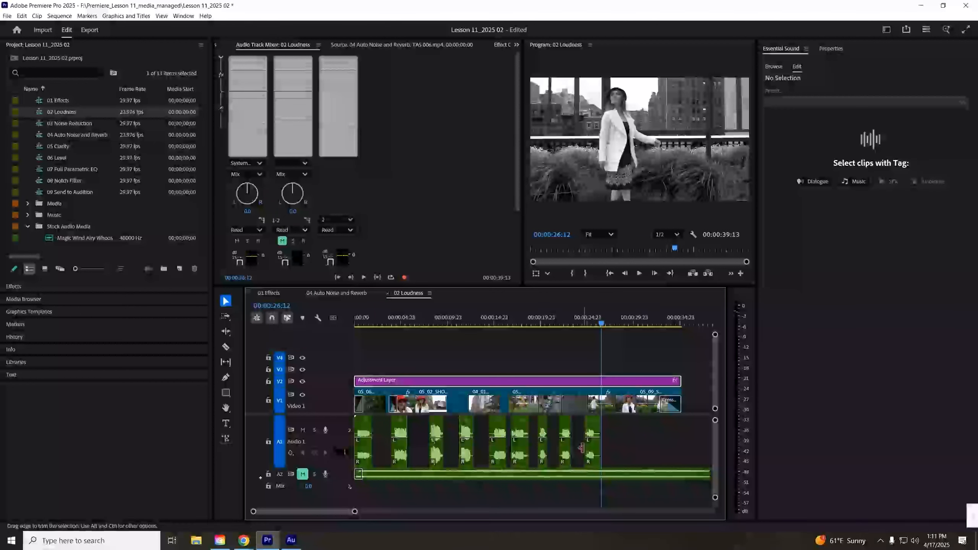
{"action": "left_click_drag", "start_coordinate": [605, 424], "coordinate": [346, 437]}
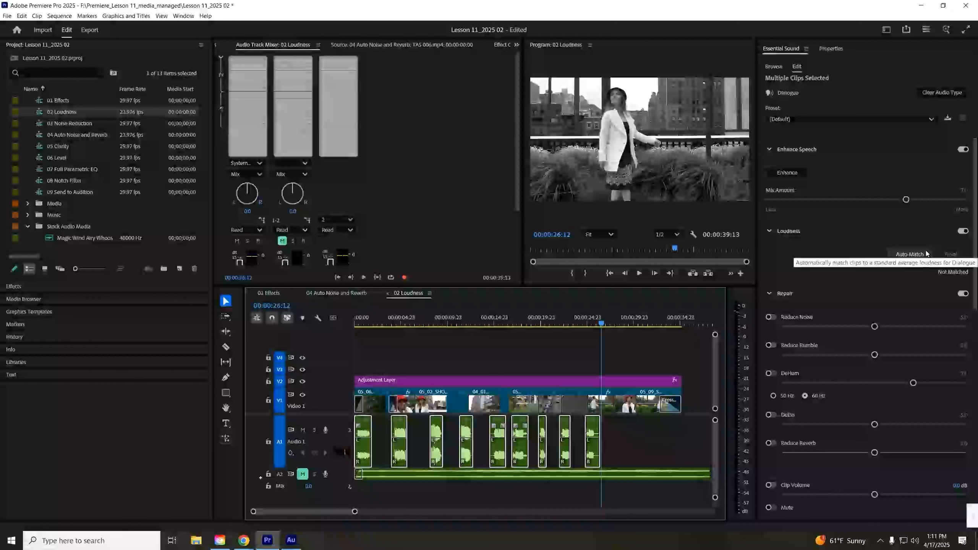
{"action": "left_click", "coordinate": [914, 256]}
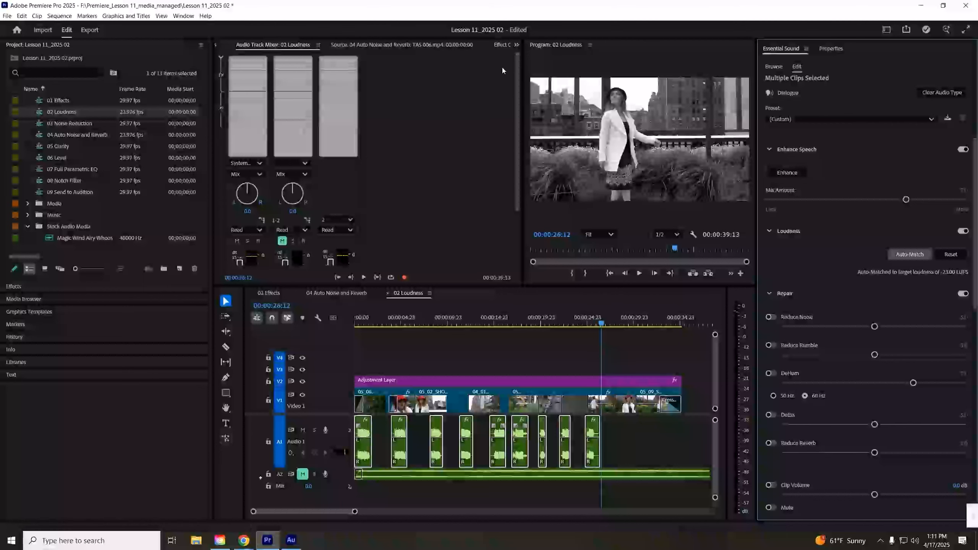
- Inspect the dialogue clips' volume settings in Effect Controls and play the sequence from the start
{"action": "left_click", "coordinate": [502, 45]}
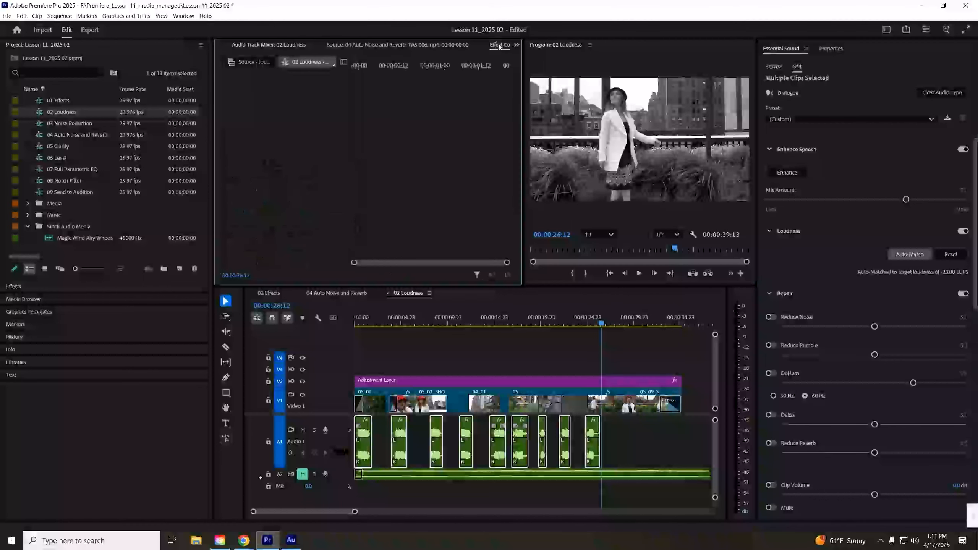
{"action": "left_click", "coordinate": [657, 444]}
{"action": "left_click_drag", "start_coordinate": [654, 435], "coordinate": [326, 448]}
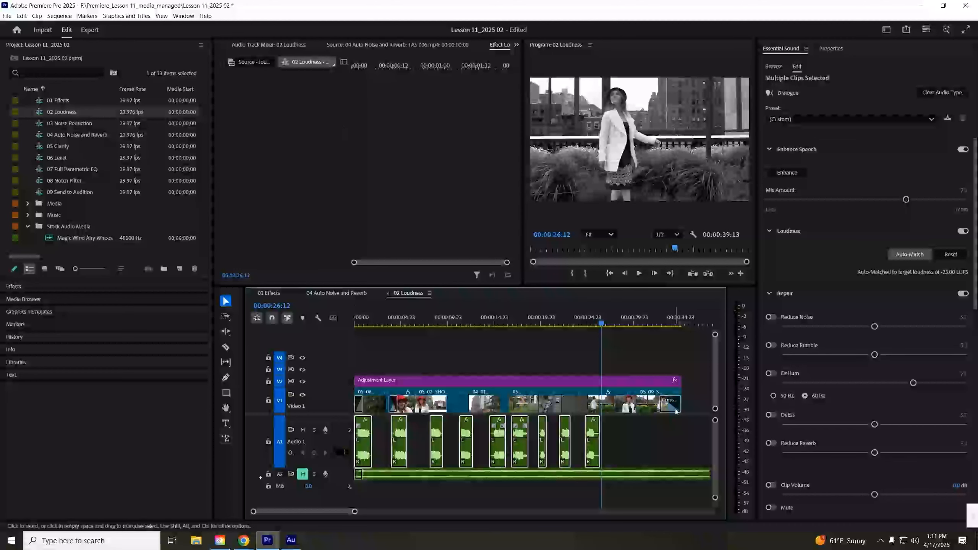
{"action": "left_click", "coordinate": [653, 417]}
{"action": "left_click", "coordinate": [592, 441]}
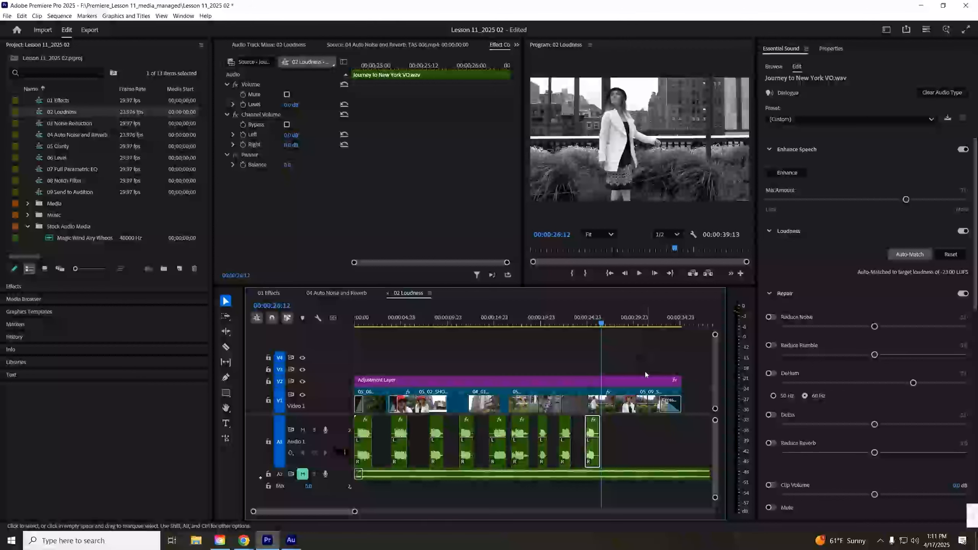
{"action": "left_click", "coordinate": [566, 425]}
{"action": "left_click", "coordinate": [593, 431]}
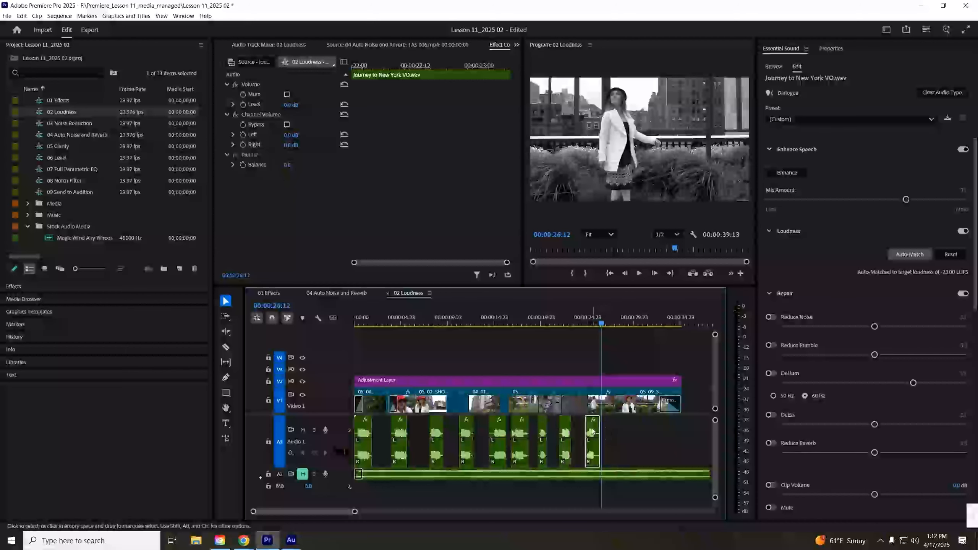
{"action": "key", "text": "Home"}
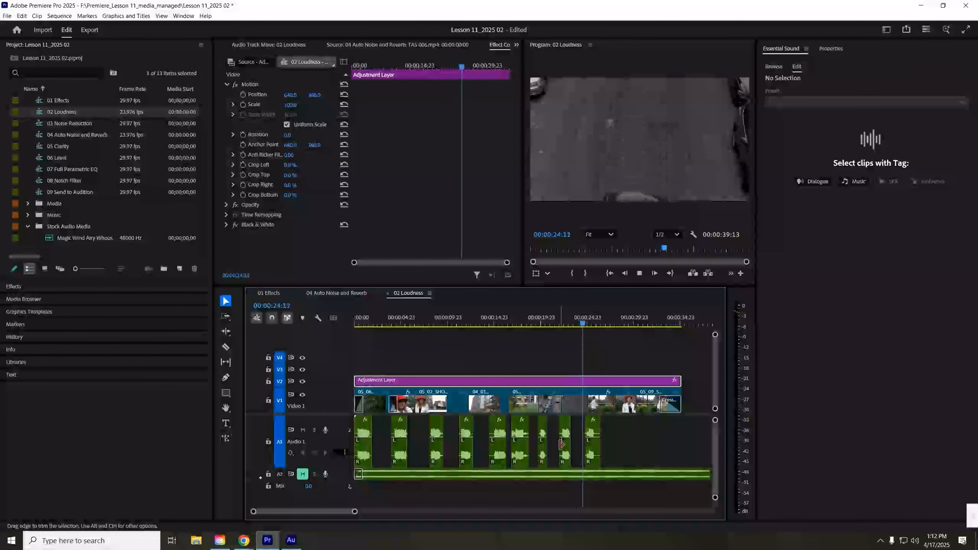
{"action": "key", "text": "space"}
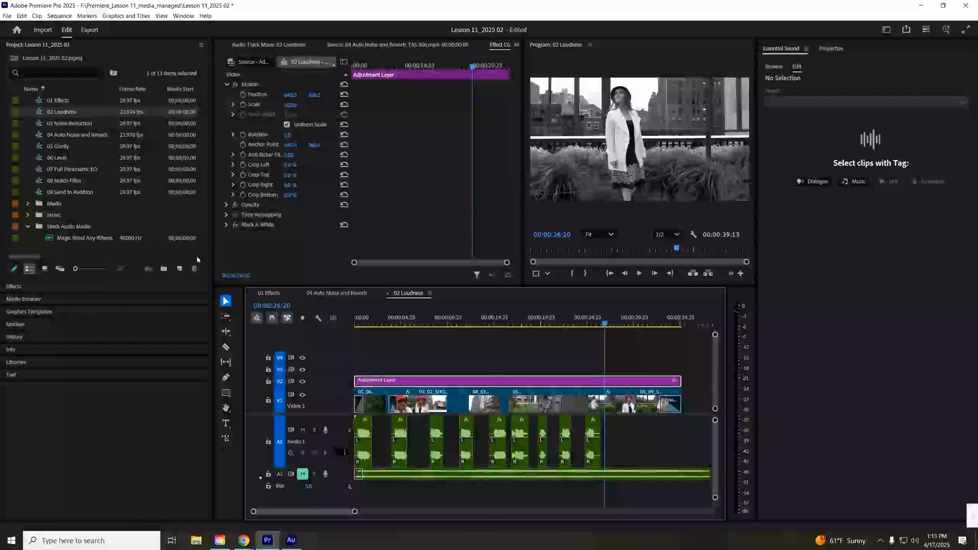
- Open the 03 Noise Reduction sequence, select the Power hum.wav clip, and play it from the start
{"action": "double_click", "coordinate": [83, 123]}
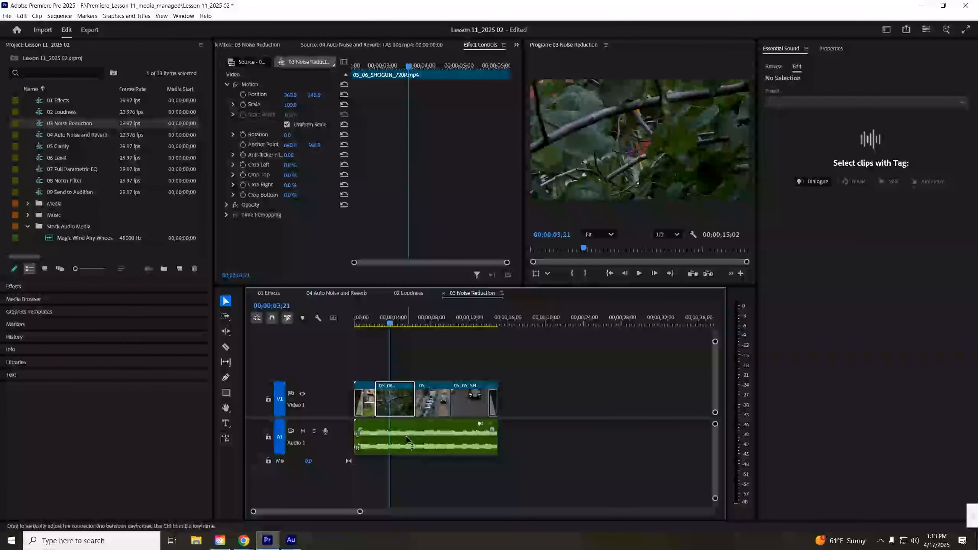
{"action": "key", "text": "space"}
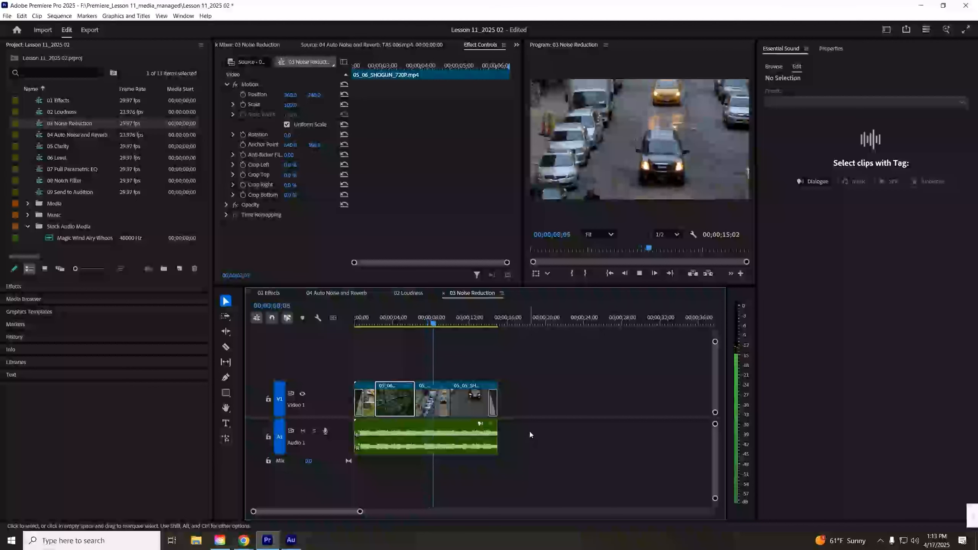
{"action": "key", "text": "space"}
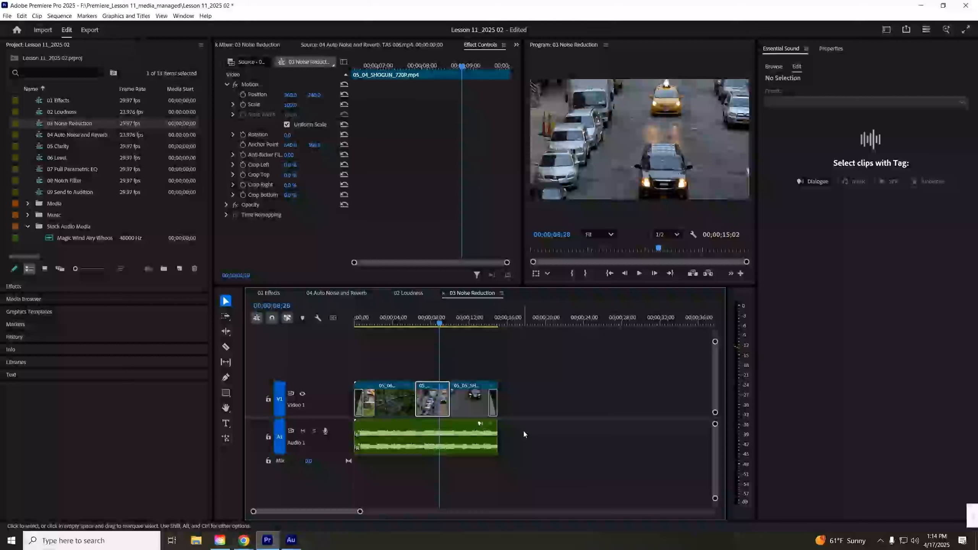
{"action": "left_click", "coordinate": [463, 433]}
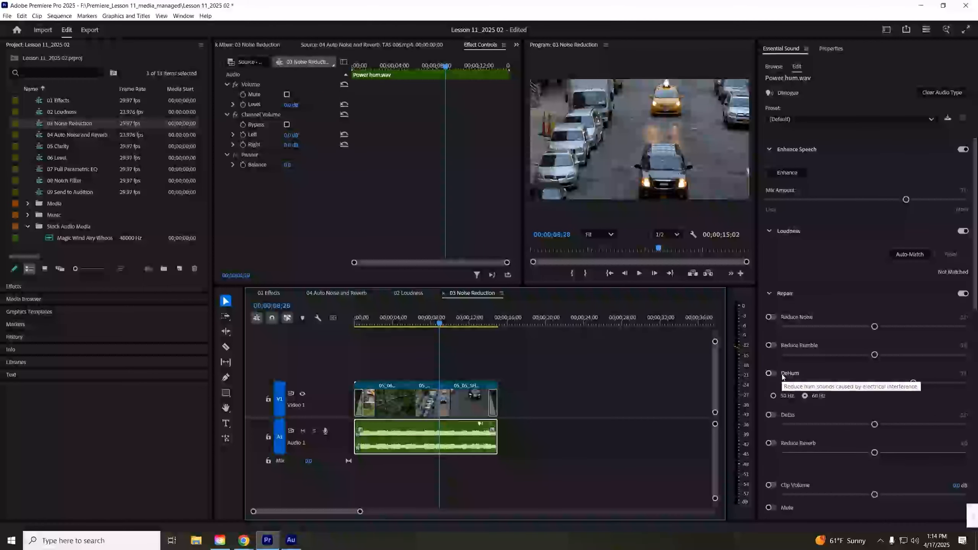
{"action": "key", "text": "Home"}
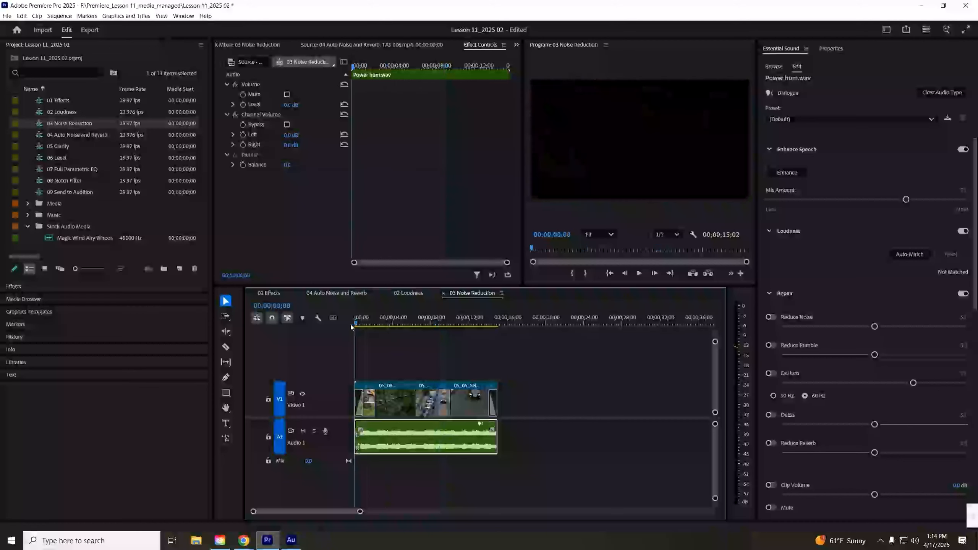
{"action": "key", "text": "space"}
- Enable DeHum on the Power hum.wav clip and compare the 50 Hz and 60 Hz options, ending on 60 Hz
{"action": "left_click", "coordinate": [771, 372]}
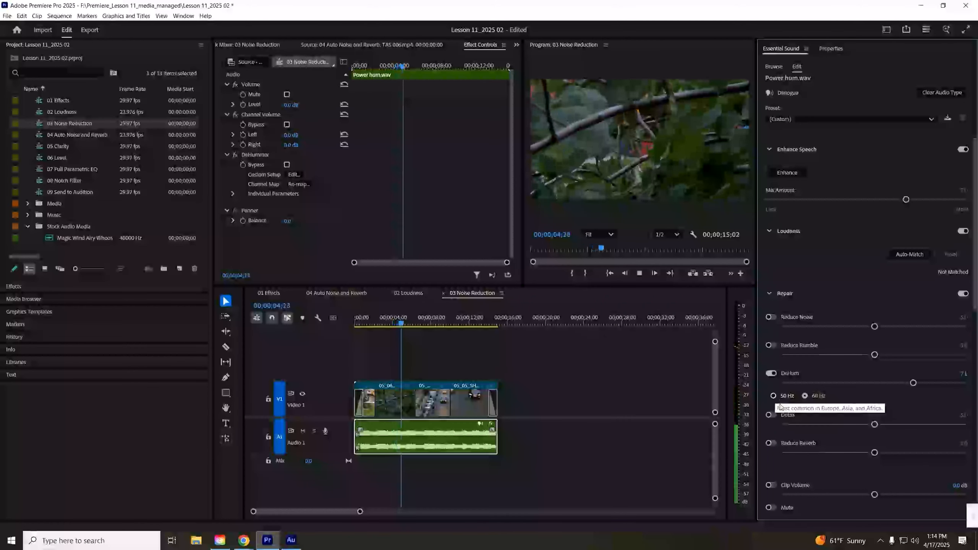
{"action": "left_click", "coordinate": [784, 396]}
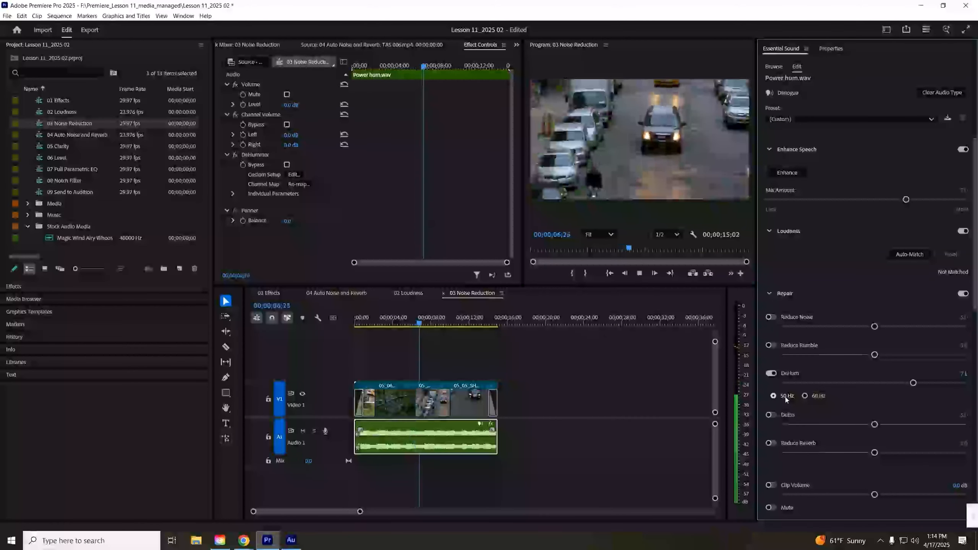
{"action": "left_click", "coordinate": [805, 396]}
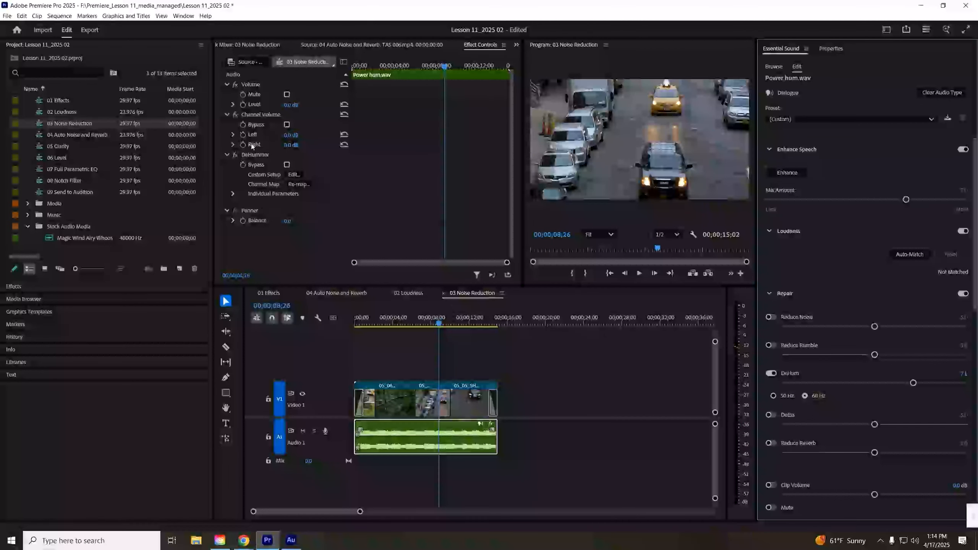
- Open the DeHummer's custom setup editor, move it up, and play the clip to view its spectrum
{"action": "left_click", "coordinate": [253, 158]}
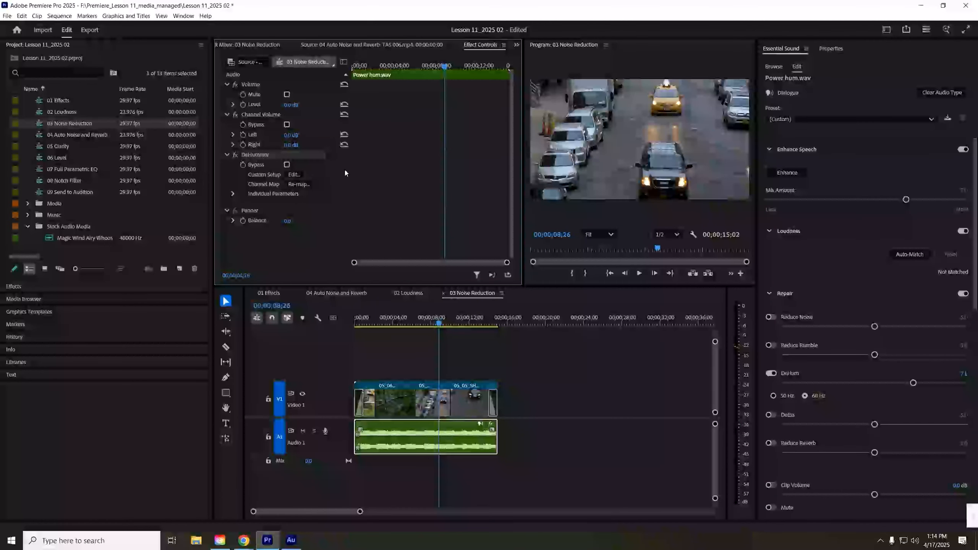
{"action": "left_click", "coordinate": [293, 175]}
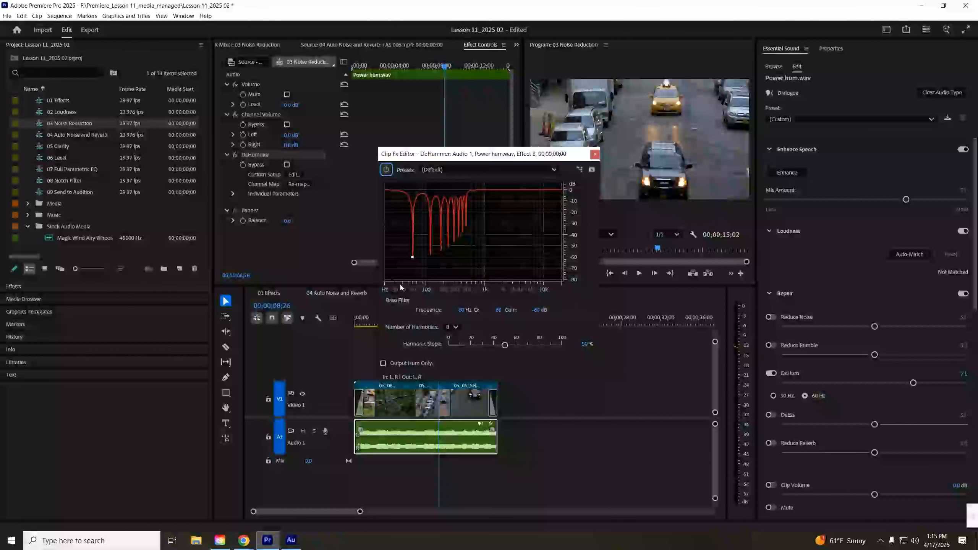
{"action": "left_click_drag", "start_coordinate": [473, 161], "coordinate": [474, 121]}
{"action": "left_click", "coordinate": [352, 323]}
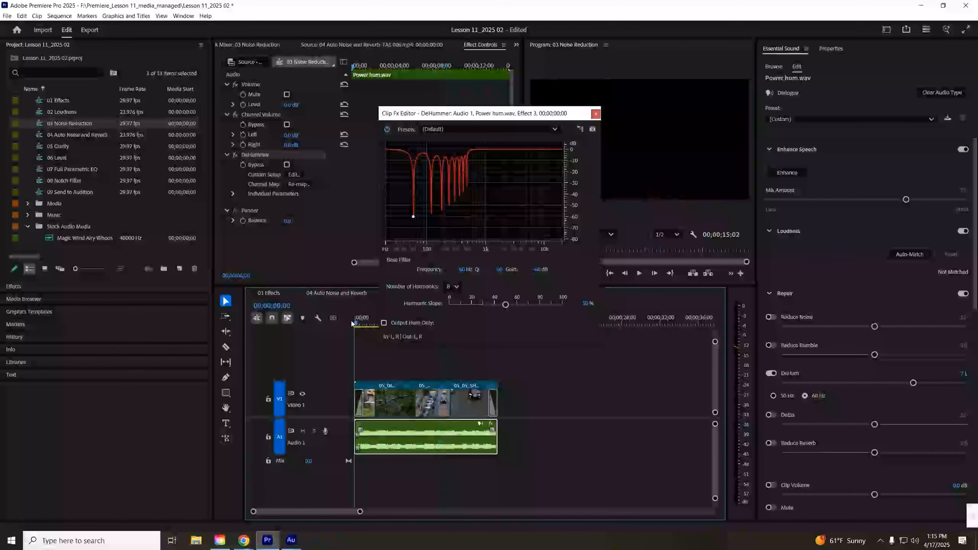
{"action": "key", "text": "space"}
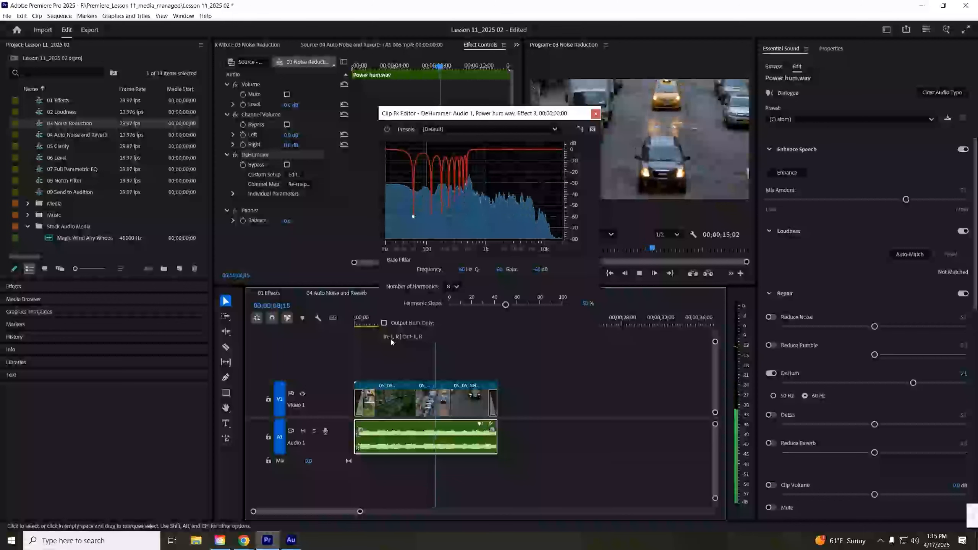
{"action": "key", "text": "space"}
- Set the DeHummer's number of harmonics to 1 and play the clip from the start
{"action": "key", "text": "Home"}
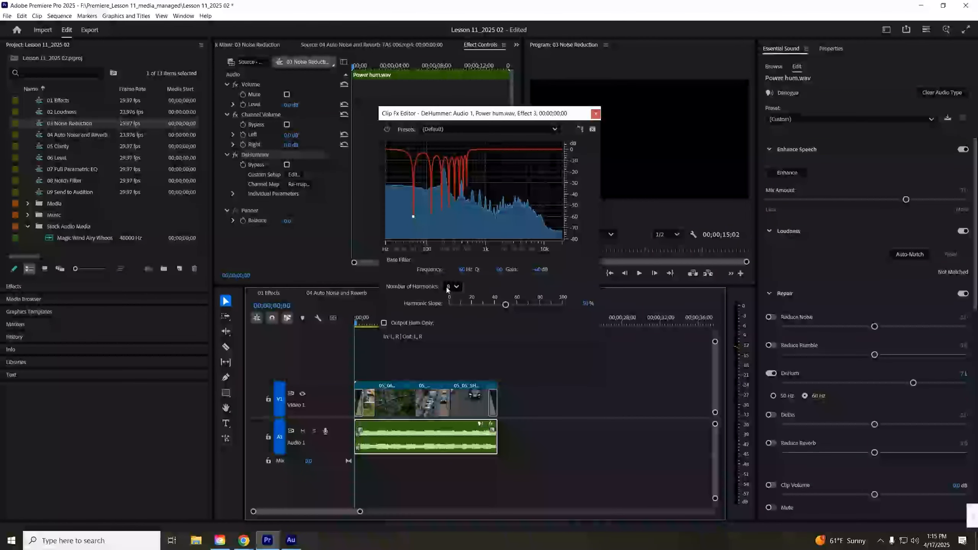
{"action": "left_click", "coordinate": [447, 289]}
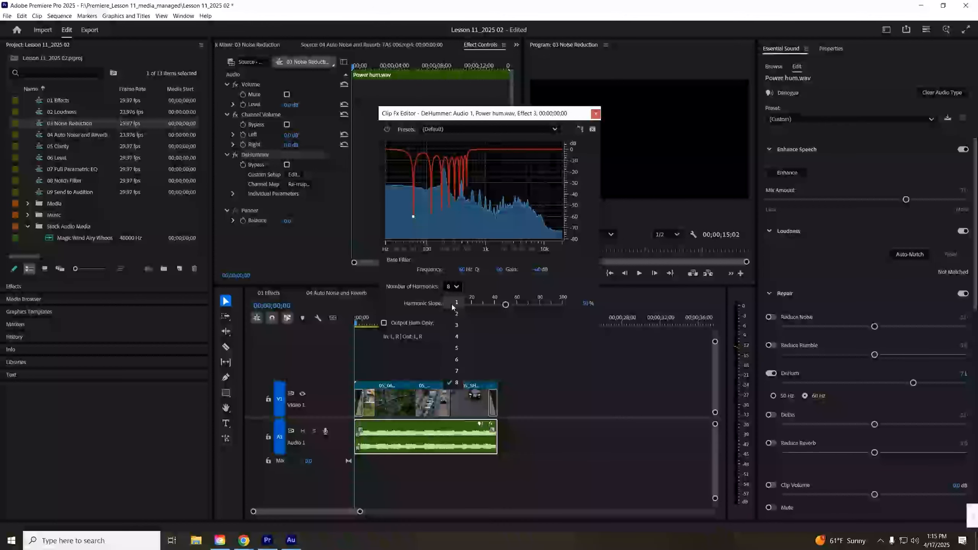
{"action": "left_click", "coordinate": [450, 295]}
{"action": "key", "text": "space"}
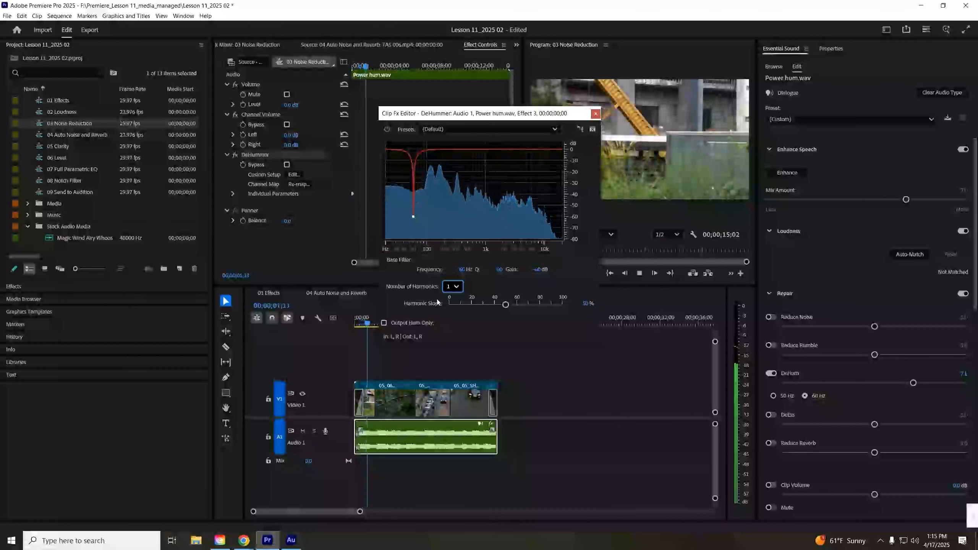
{"action": "left_click", "coordinate": [455, 288]}
{"action": "left_click", "coordinate": [471, 316]}
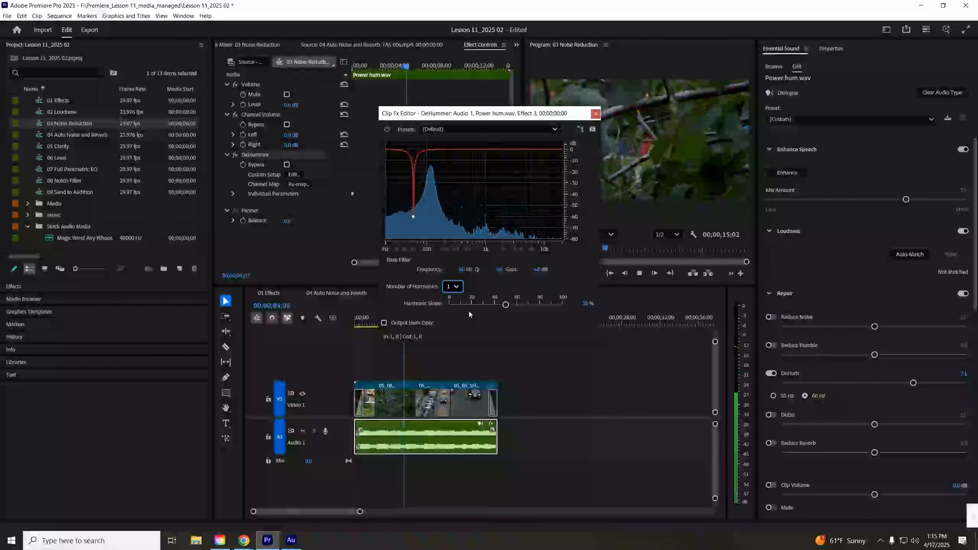
- Stop playback, close the DeHummer's custom setup editor, and expand its individual parameters in the effect controls
{"action": "key", "text": "space"}
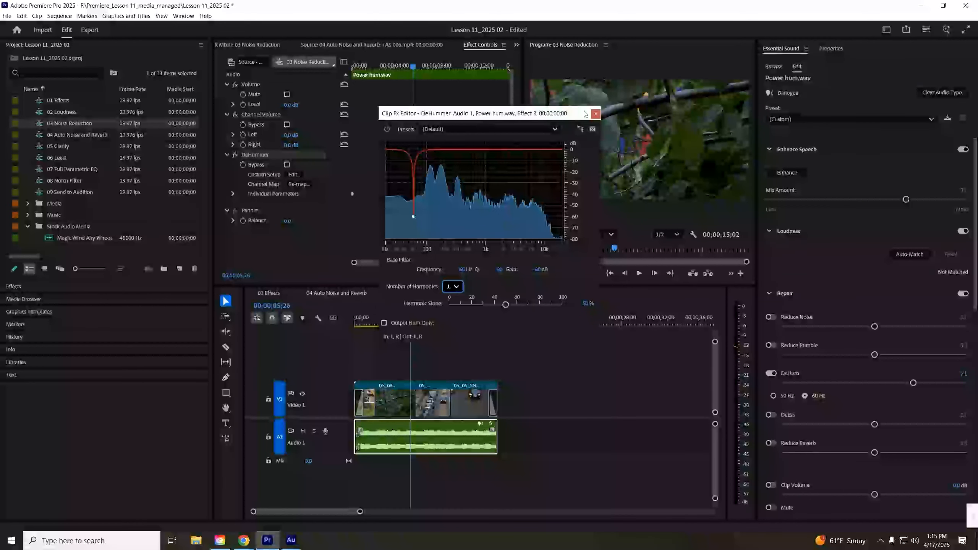
{"action": "left_click", "coordinate": [595, 114]}
{"action": "left_click", "coordinate": [232, 193]}
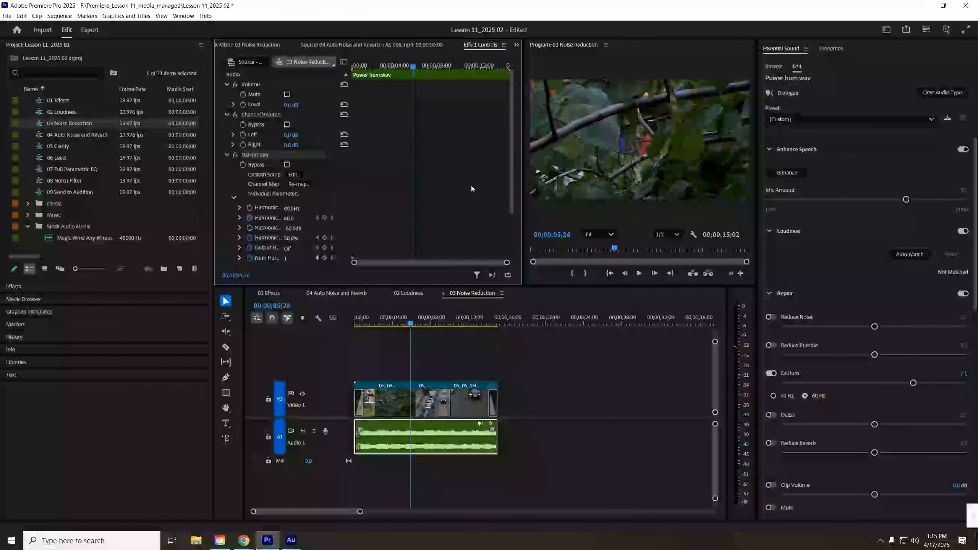
{"action": "scroll", "coordinate": [467, 185], "scroll_direction": "down", "scroll_amount": 2}
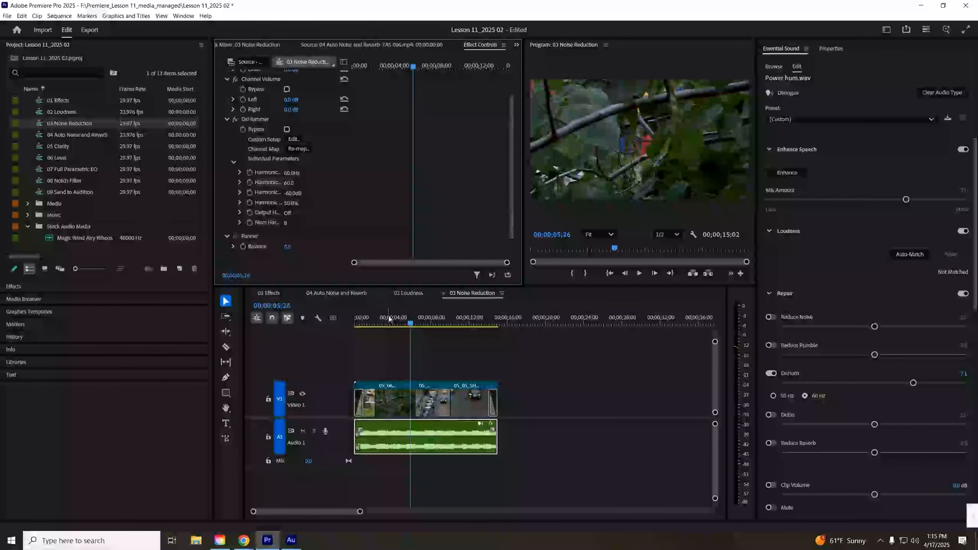
- Return the playhead to the clip's start, reopen the DeHummer's custom setup editor, and play the clip with 1 harmonic
{"action": "left_click_drag", "start_coordinate": [393, 320], "coordinate": [348, 326]}
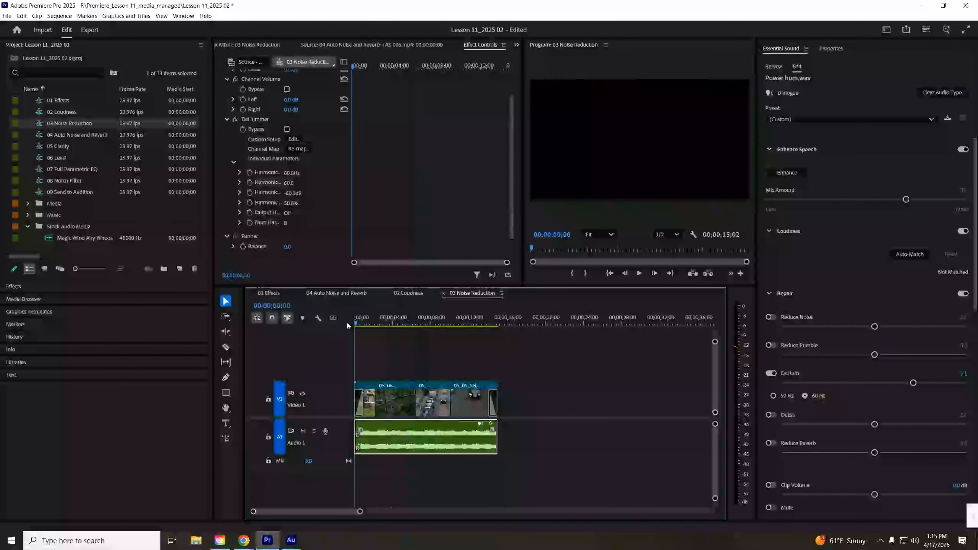
{"action": "left_click", "coordinate": [294, 139]}
{"action": "left_click", "coordinate": [452, 327]}
{"action": "left_click", "coordinate": [456, 341]}
{"action": "key", "text": "space"}
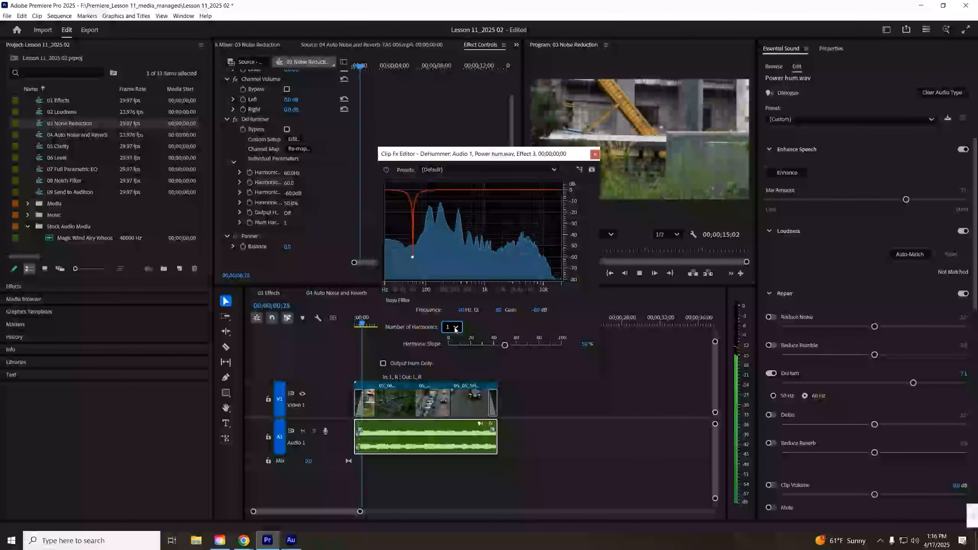
- Raise the DeHummer's number of harmonics step by step to 2, 3 and finally 4 while the clip plays
{"action": "left_click", "coordinate": [452, 326]}
{"action": "left_click", "coordinate": [455, 355]}
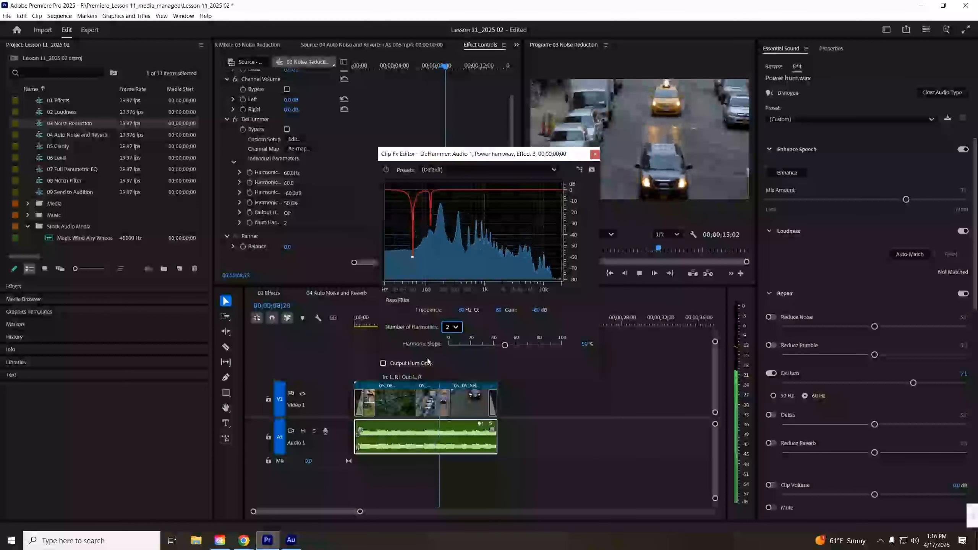
{"action": "left_click", "coordinate": [455, 327]}
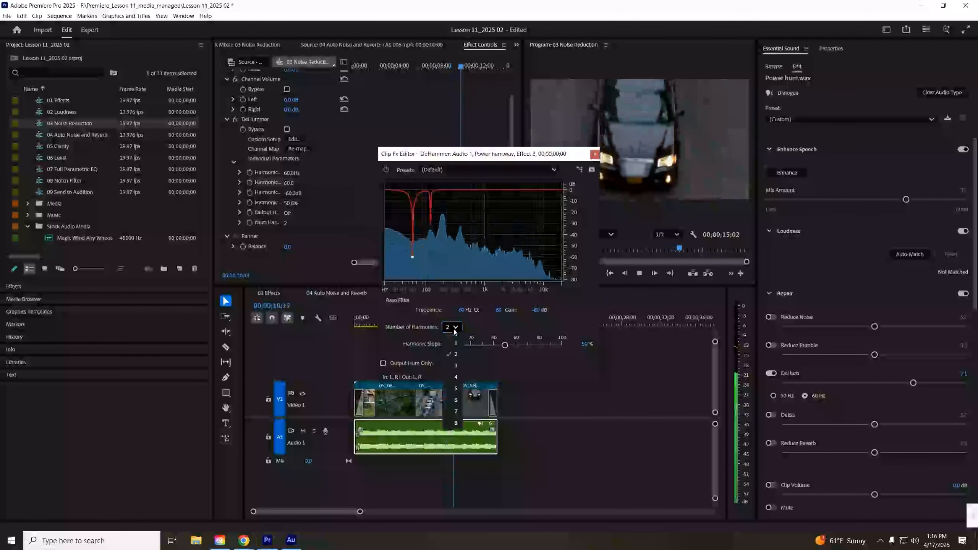
{"action": "left_click", "coordinate": [455, 365]}
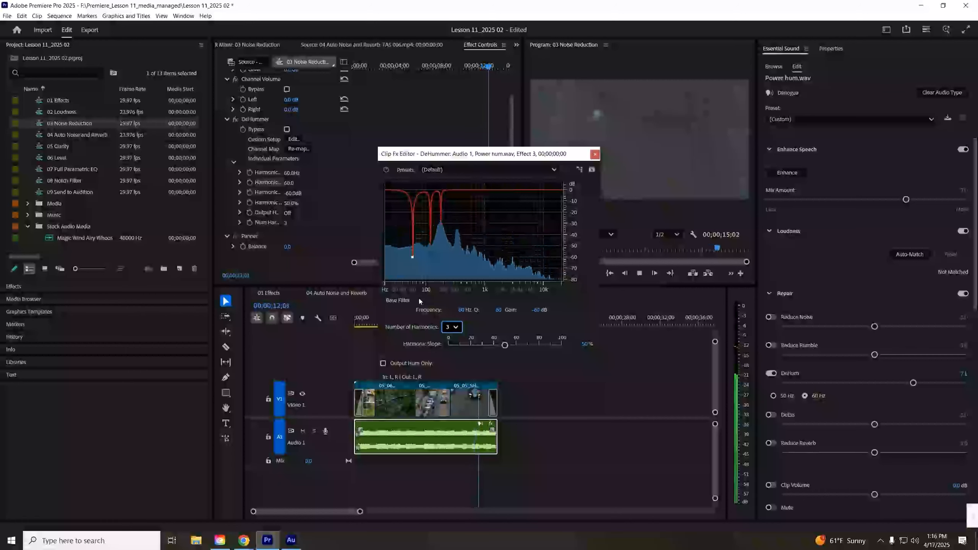
{"action": "left_click", "coordinate": [452, 327]}
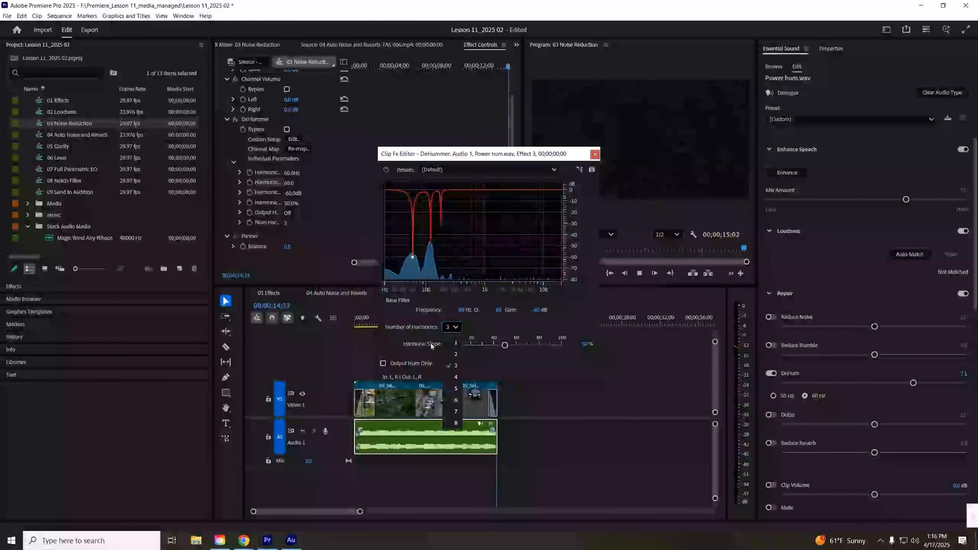
{"action": "left_click", "coordinate": [455, 381]}
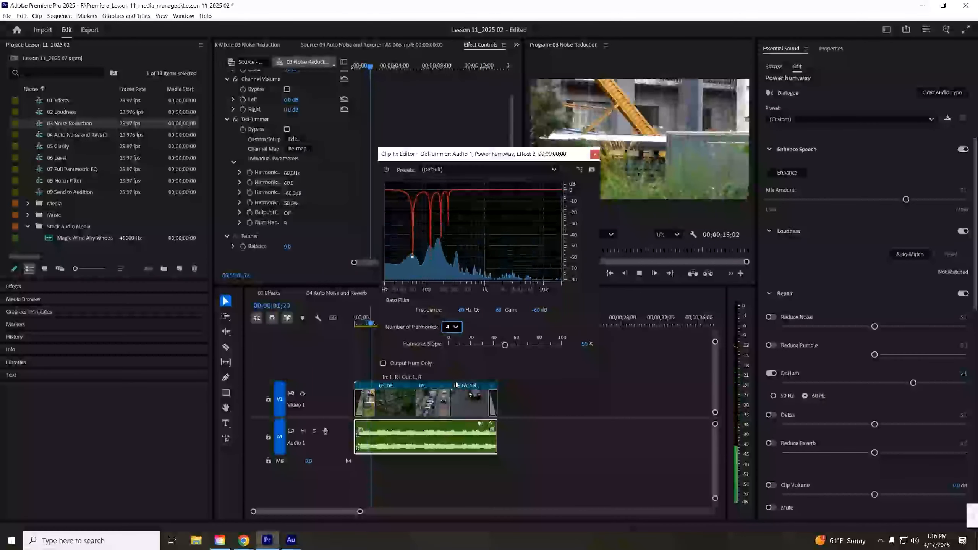
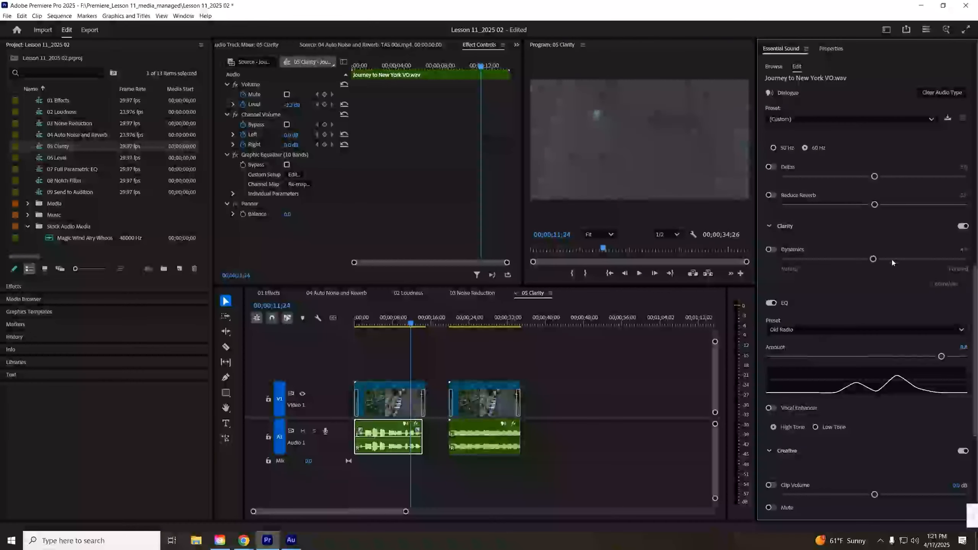
- Apply the Vocal Presence EQ preset to the voice-over clip, play it from the start, and lower the EQ amount
{"action": "left_click", "coordinate": [806, 330]}
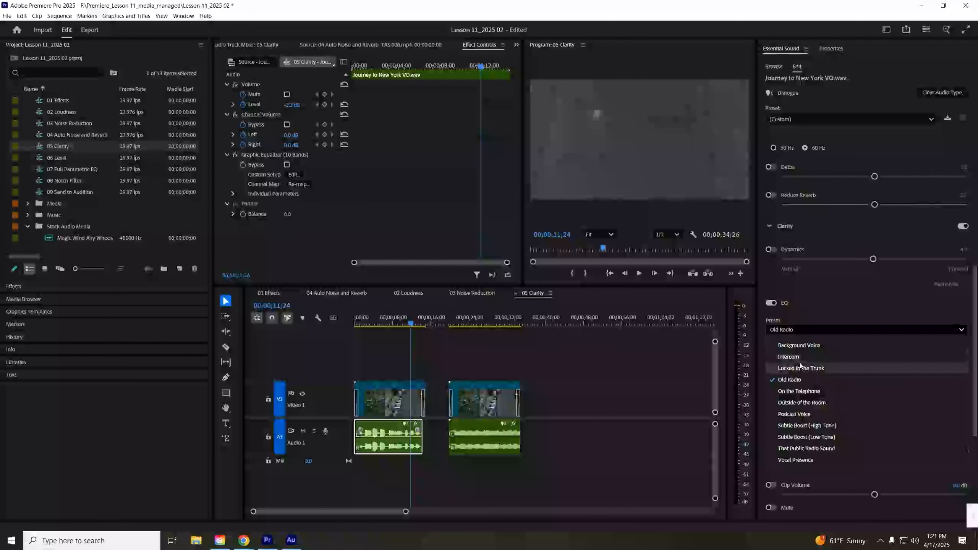
{"action": "left_click", "coordinate": [795, 460]}
{"action": "left_click_drag", "start_coordinate": [368, 322], "coordinate": [360, 323]}
{"action": "key", "text": "space"}
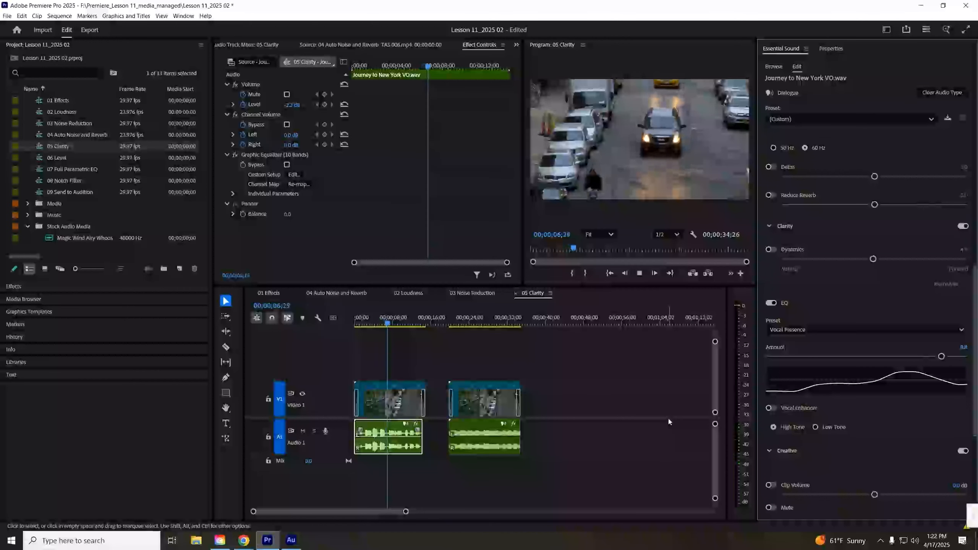
{"action": "left_click_drag", "start_coordinate": [941, 356], "coordinate": [862, 357]}
- Select the Power hum clip, play it, and enable Vocal Enhancer in its Clarity settings
{"action": "left_click", "coordinate": [470, 323]}
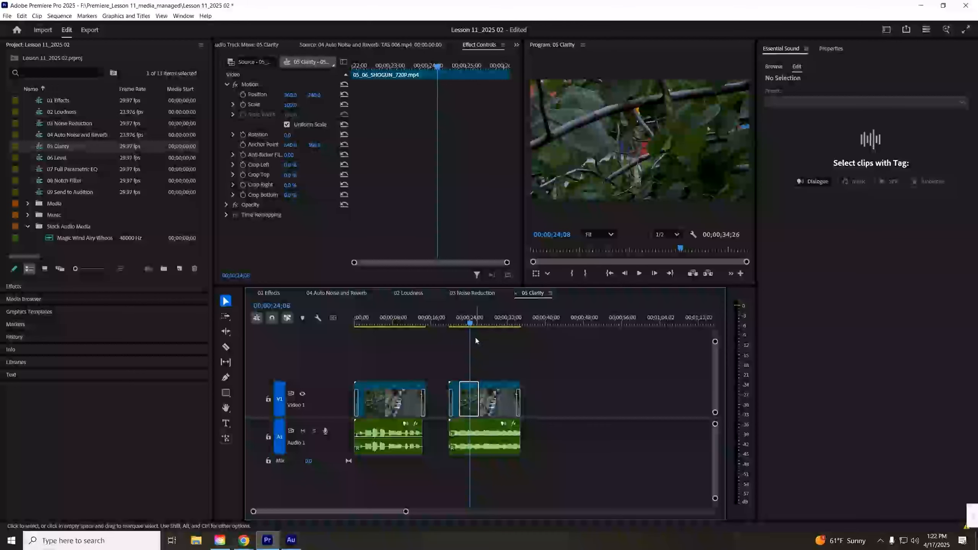
{"action": "left_click", "coordinate": [481, 435]}
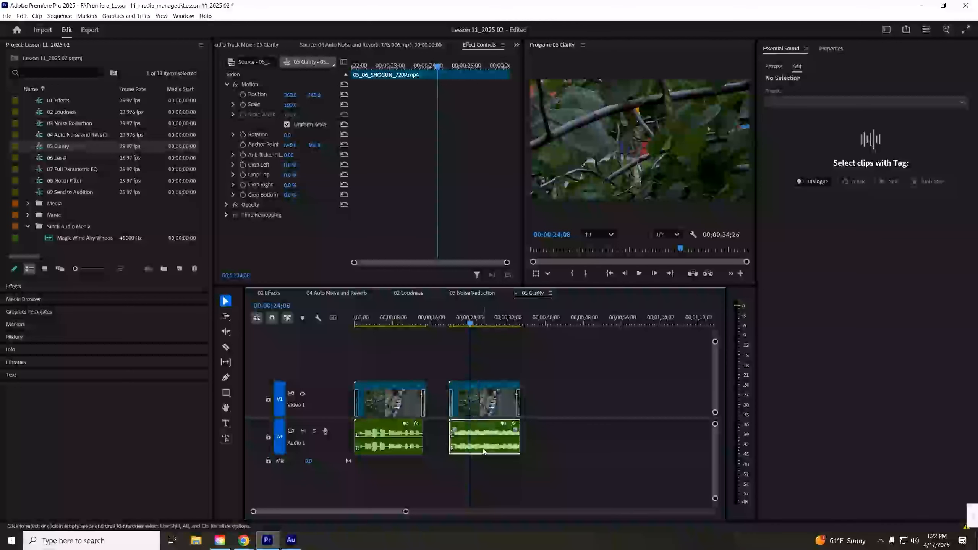
{"action": "scroll", "coordinate": [820, 416], "scroll_direction": "down", "scroll_amount": 2}
{"action": "key", "text": "space"}
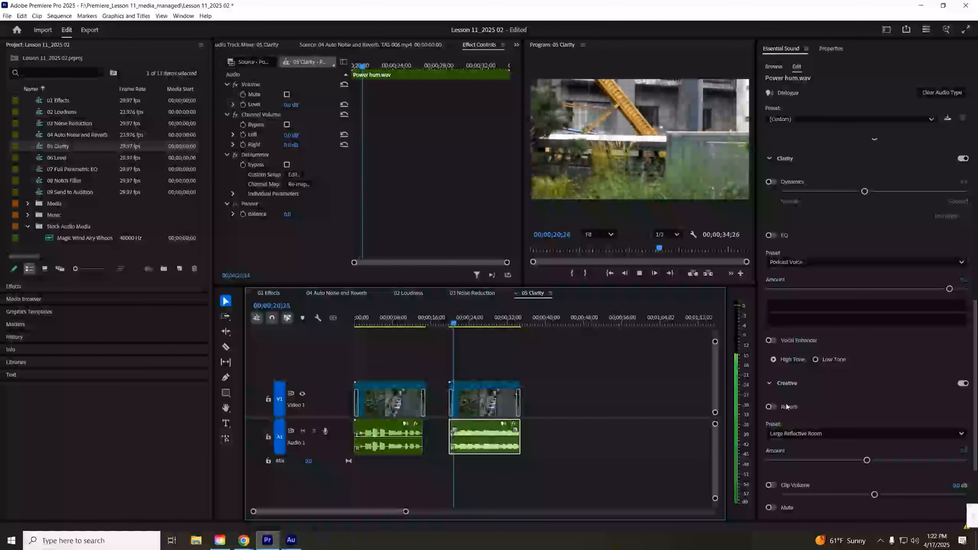
{"action": "left_click", "coordinate": [772, 341]}
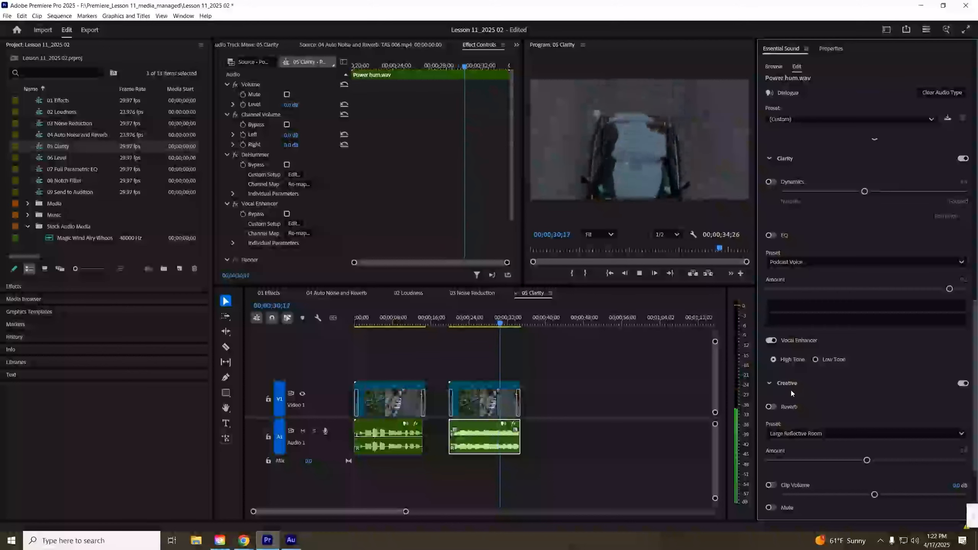
{"action": "key", "text": "space"}
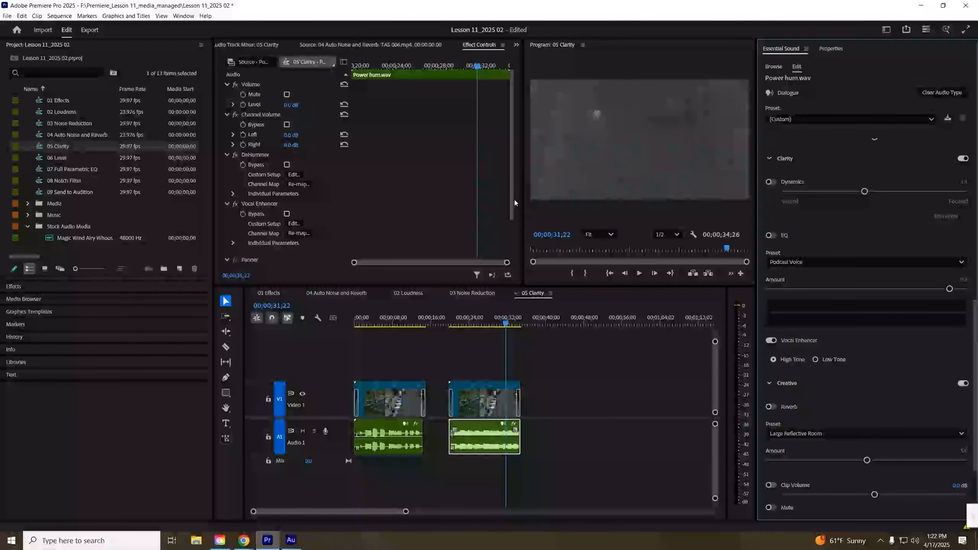
- Inspect the Vocal Enhancer's custom setup editor and scroll through the clip's Essential Sound repair and clarity settings
{"action": "left_click", "coordinate": [294, 224]}
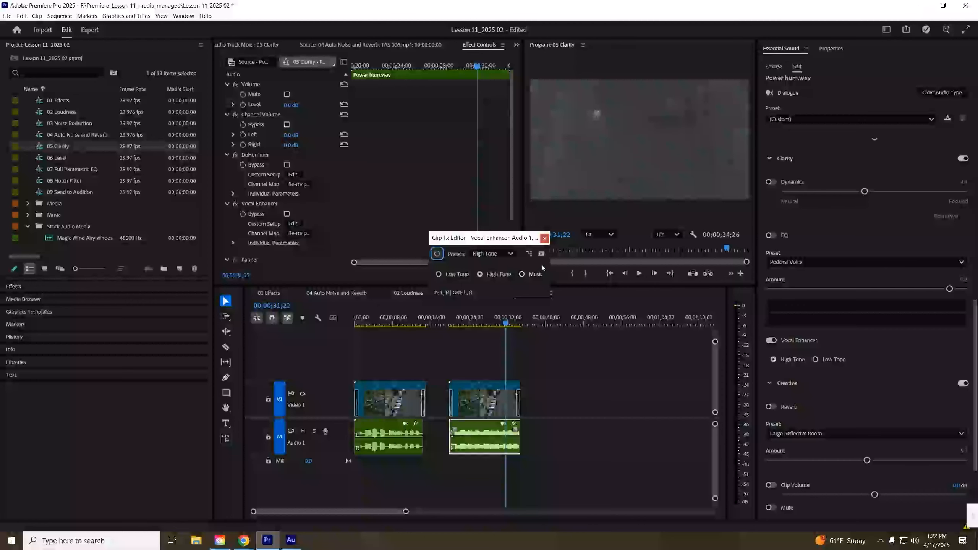
{"action": "left_click", "coordinate": [544, 238]}
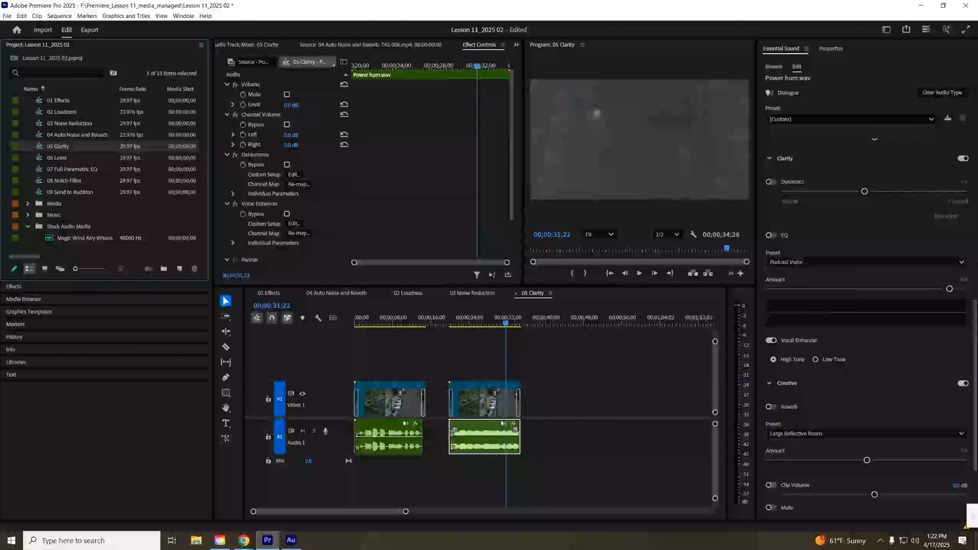
{"action": "left_click", "coordinate": [976, 324]}
{"action": "scroll", "coordinate": [975, 323], "scroll_direction": "up", "scroll_amount": 5}
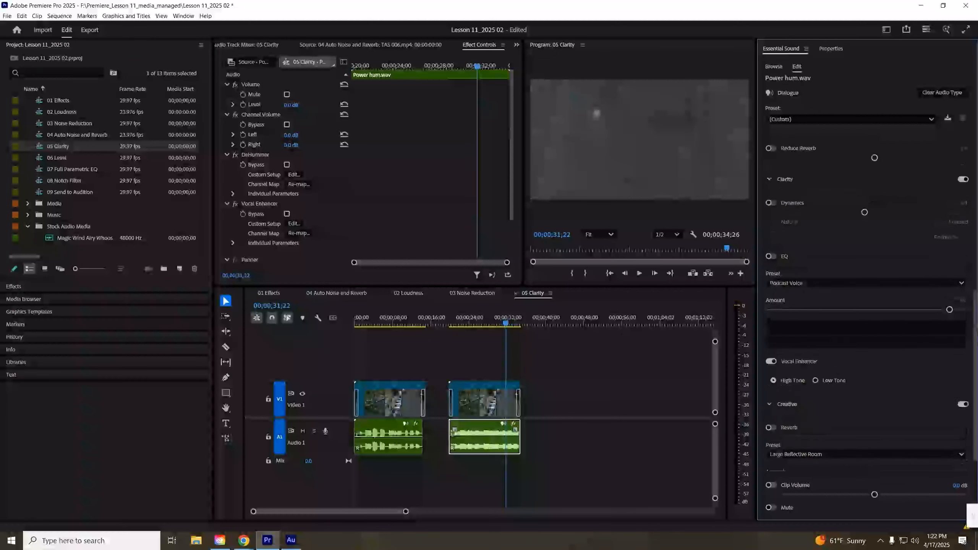
{"action": "scroll", "coordinate": [976, 323], "scroll_direction": "down", "scroll_amount": 5}
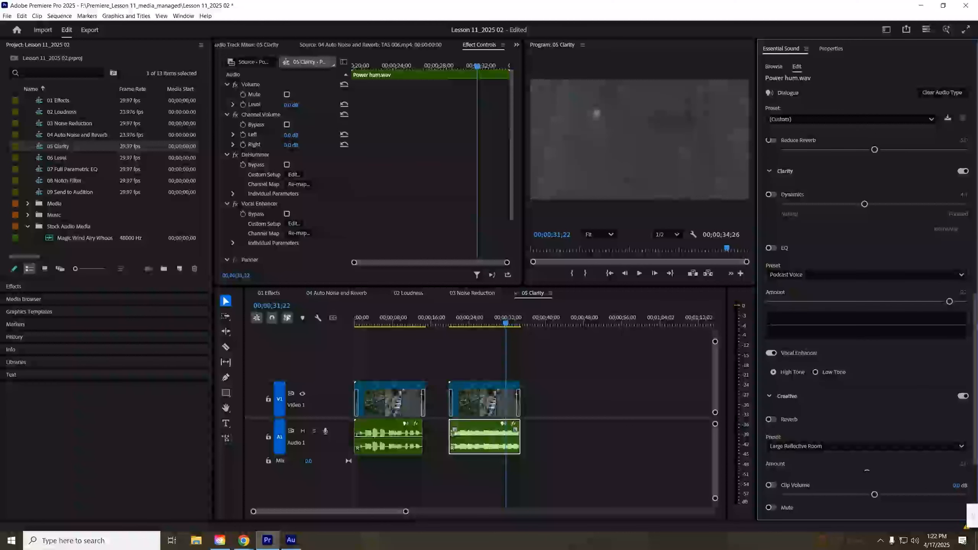
{"action": "left_click_drag", "start_coordinate": [976, 316], "coordinate": [976, 324]}
{"action": "left_click", "coordinate": [786, 383]}
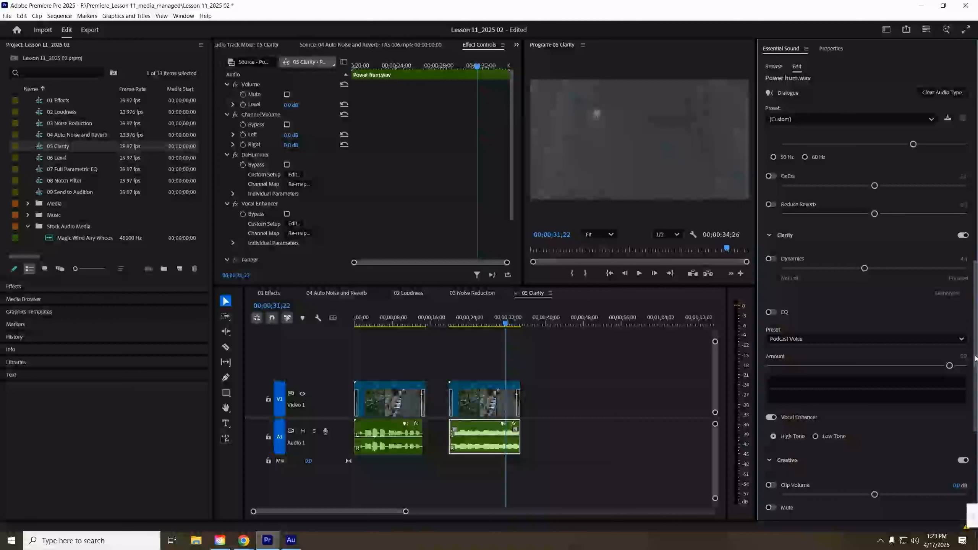
{"action": "left_click", "coordinate": [785, 461]}
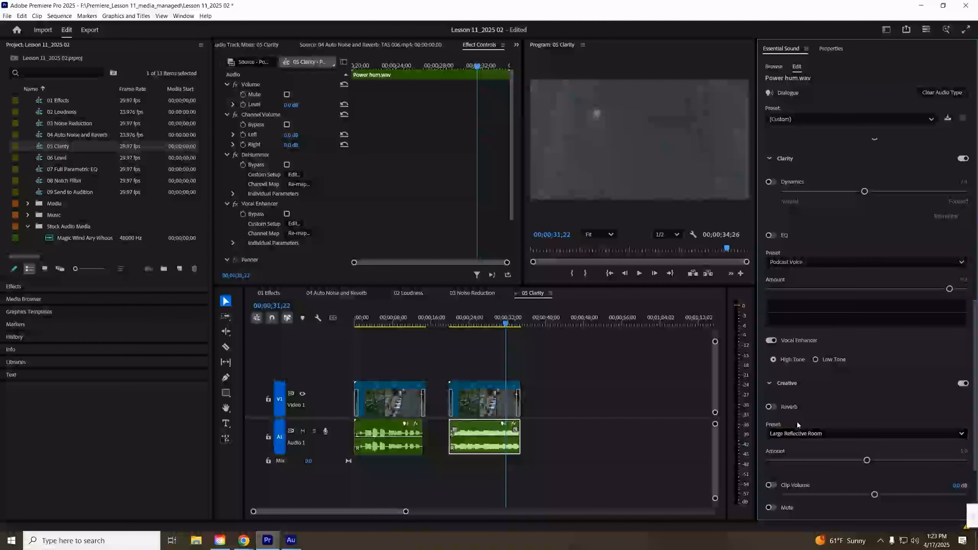
- Select the voice-over clip, play it from the start, and turn on Reverb in the Creative section
{"action": "left_click", "coordinate": [373, 318]}
{"action": "left_click_drag", "start_coordinate": [373, 317], "coordinate": [355, 325]}
{"action": "left_click", "coordinate": [390, 431]}
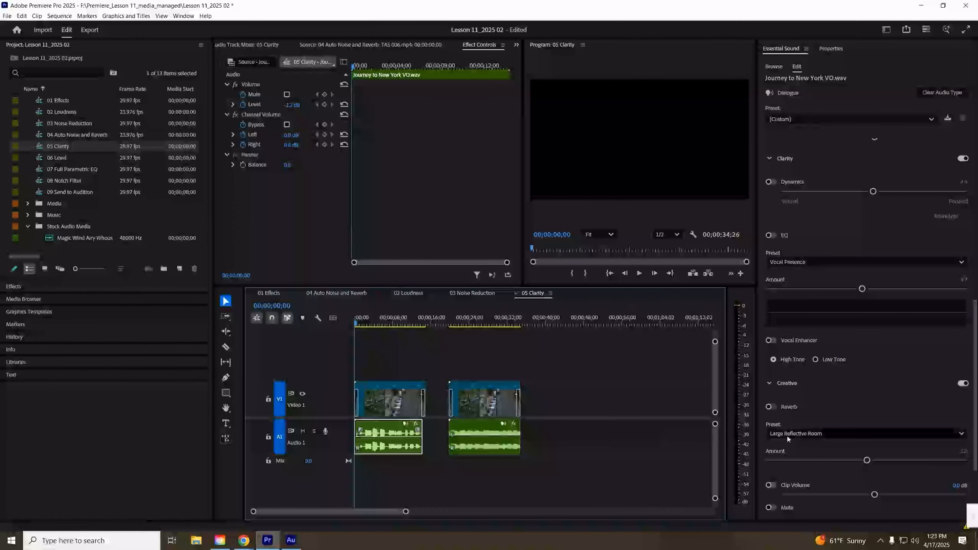
{"action": "key", "text": "space"}
{"action": "left_click", "coordinate": [845, 435]}
{"action": "left_click", "coordinate": [845, 433]}
{"action": "left_click", "coordinate": [772, 408]}
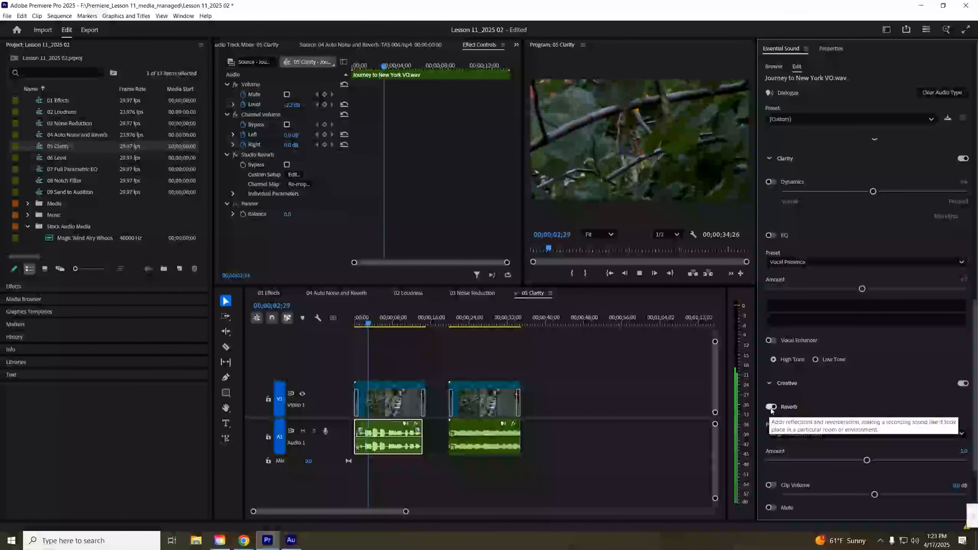
- Audition the Small Dry Room and Thicken Voice reverb presets, ending with the Warm Room preset
{"action": "left_click", "coordinate": [821, 436]}
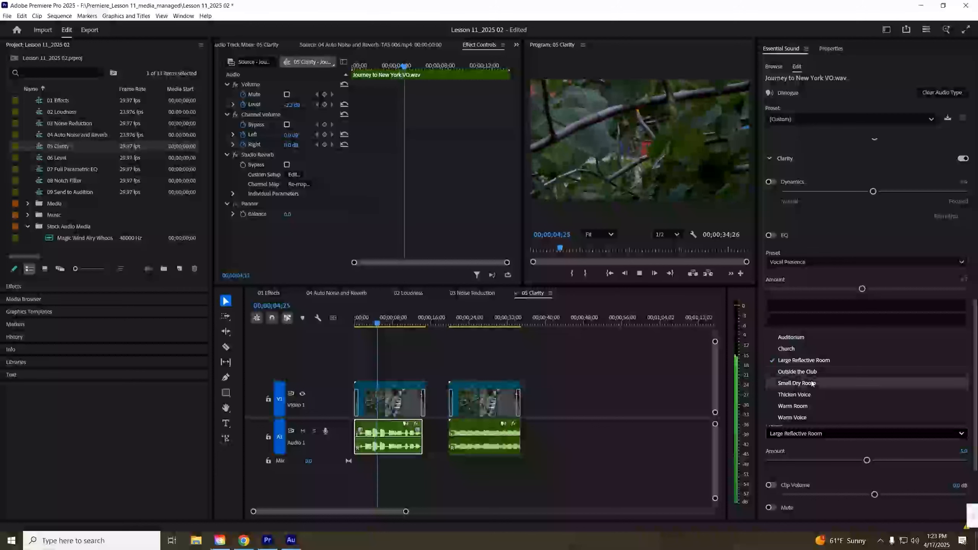
{"action": "left_click", "coordinate": [810, 385]}
{"action": "left_click", "coordinate": [815, 431]}
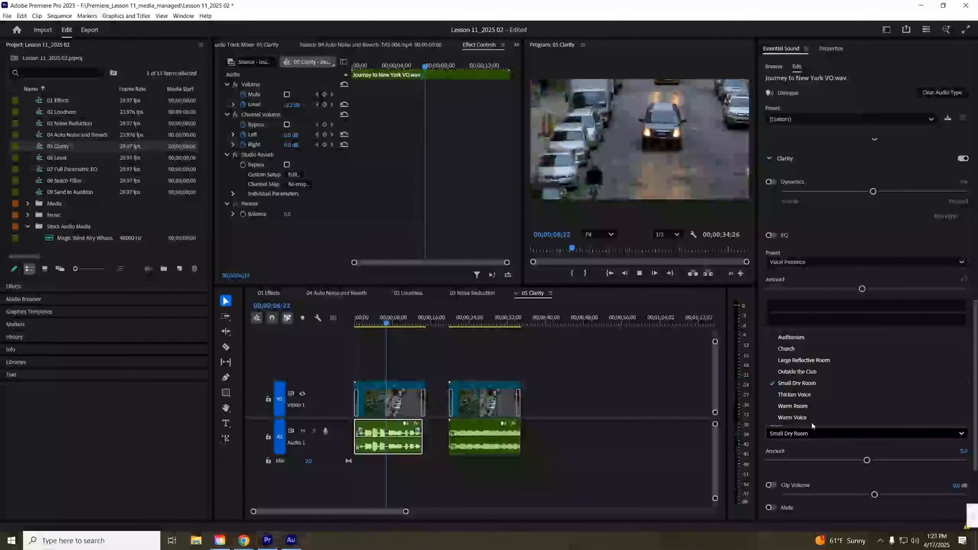
{"action": "left_click", "coordinate": [809, 398]}
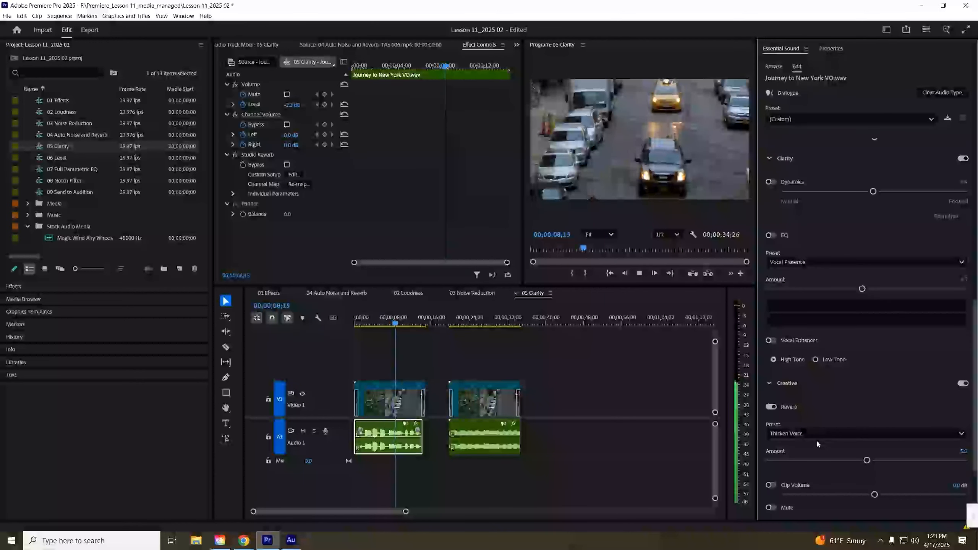
{"action": "left_click", "coordinate": [825, 433]}
{"action": "left_click", "coordinate": [812, 408]}
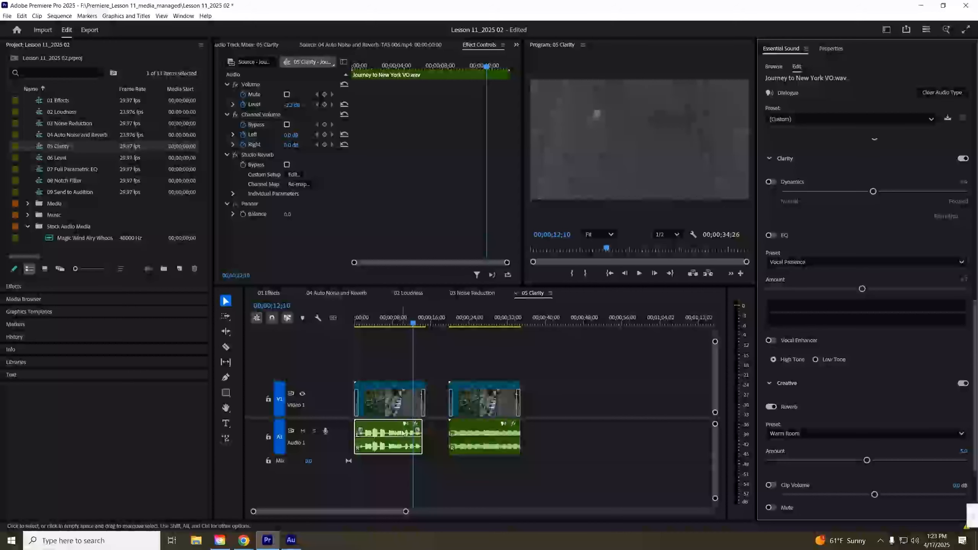
- Open and close the Studio Reverb's custom setup editor, and toggle Clip Volume on and off
{"action": "left_click", "coordinate": [294, 174]}
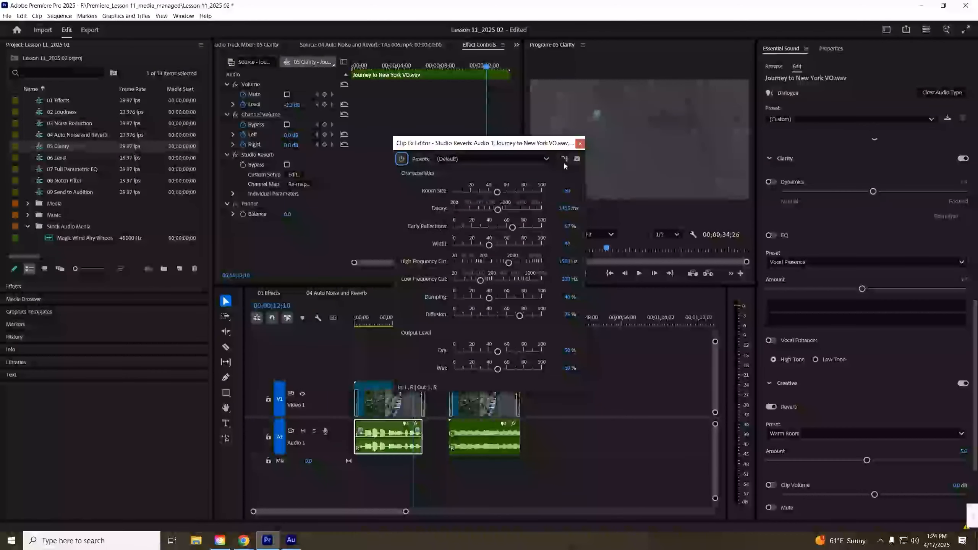
{"action": "left_click", "coordinate": [580, 143]}
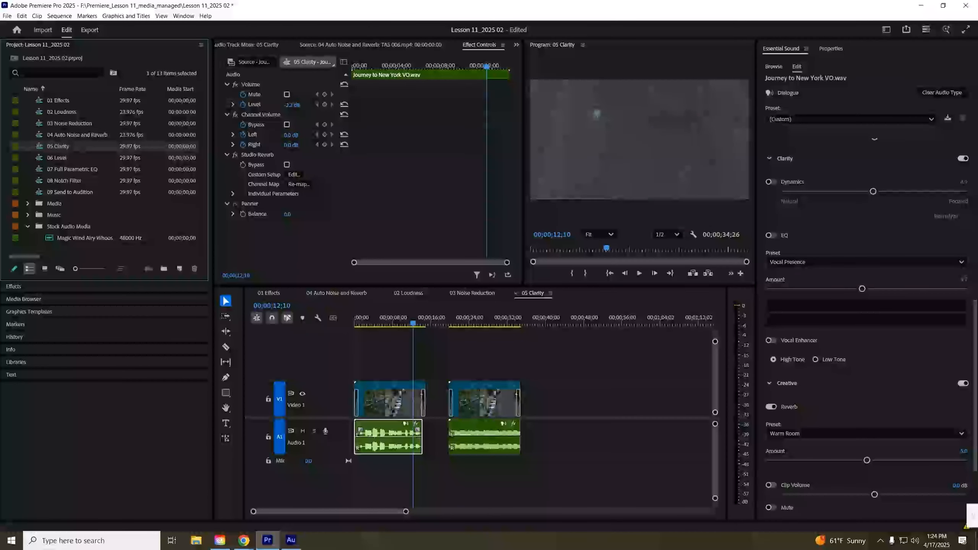
{"action": "left_click", "coordinate": [769, 486]}
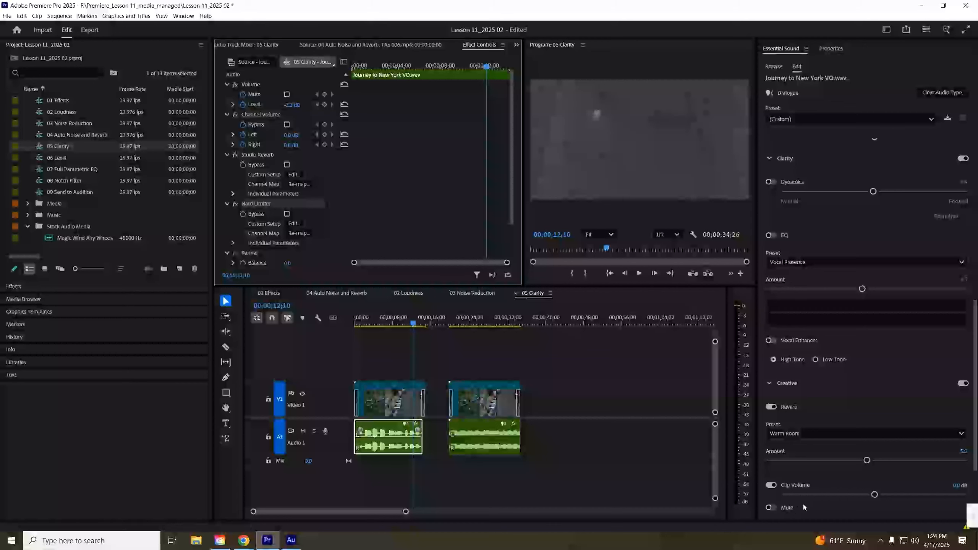
{"action": "left_click", "coordinate": [770, 485]}
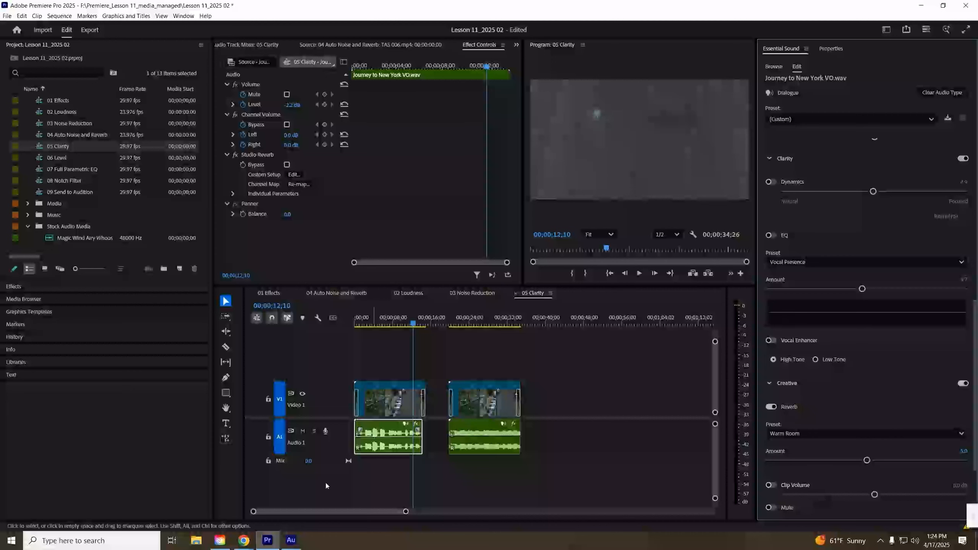
- Open and cancel the Audio Gain dialog for the voice-over clip, then drag its volume line down and back up
{"action": "left_click", "coordinate": [417, 429]}
{"action": "key", "text": "g"}
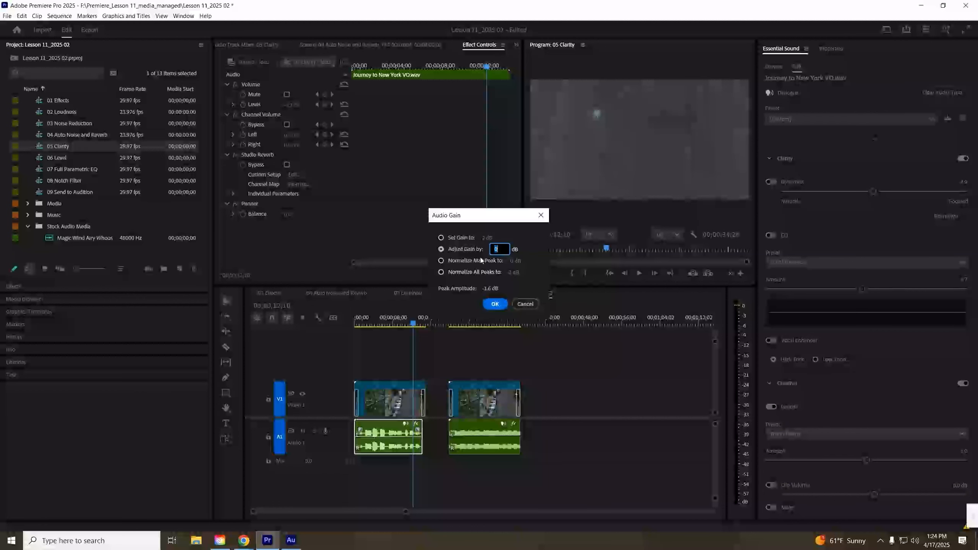
{"action": "left_click", "coordinate": [525, 304]}
{"action": "left_click_drag", "start_coordinate": [388, 439], "coordinate": [389, 444]}
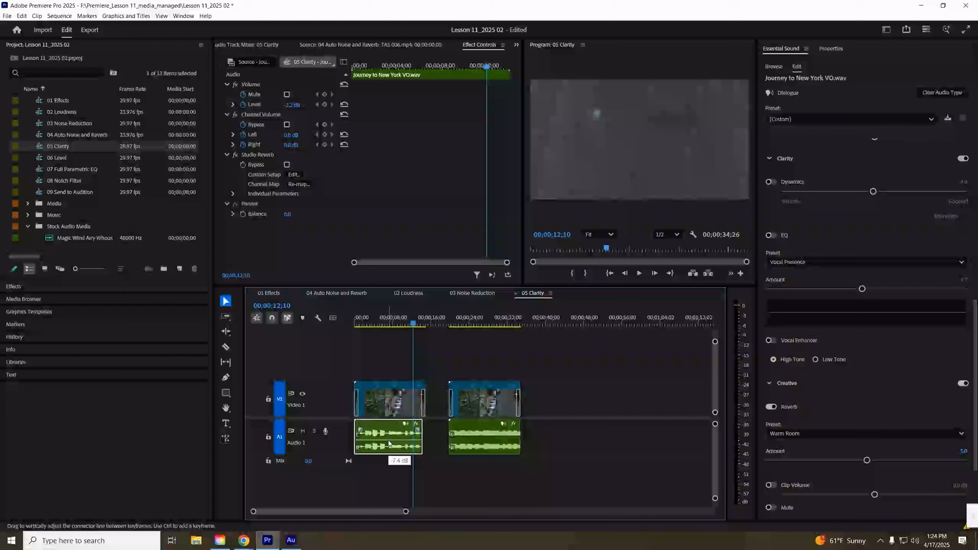
{"action": "left_click_drag", "start_coordinate": [388, 441], "coordinate": [393, 435]}
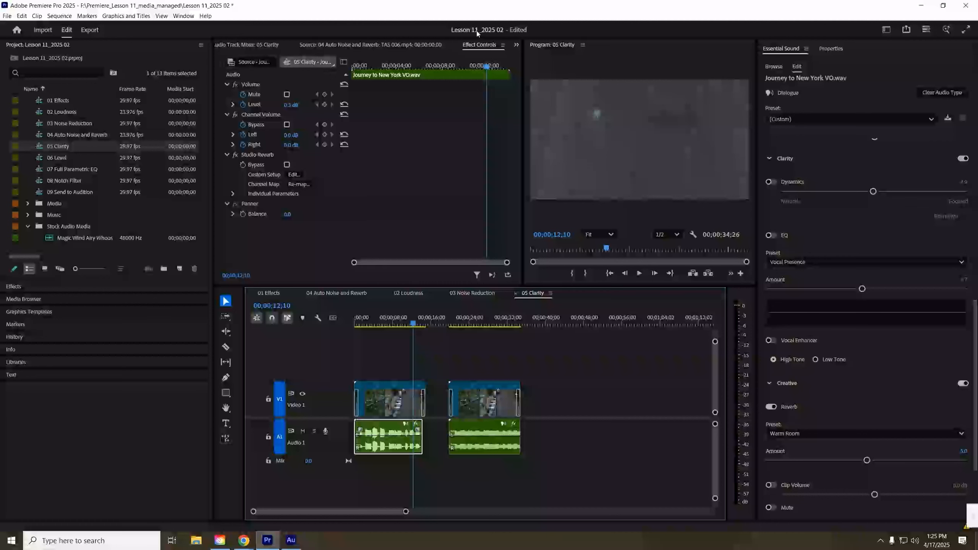
- Open the Audio Track Mixer panel and reveal its effects and sends area
{"action": "left_click", "coordinate": [516, 45]}
{"action": "left_click", "coordinate": [538, 70]}
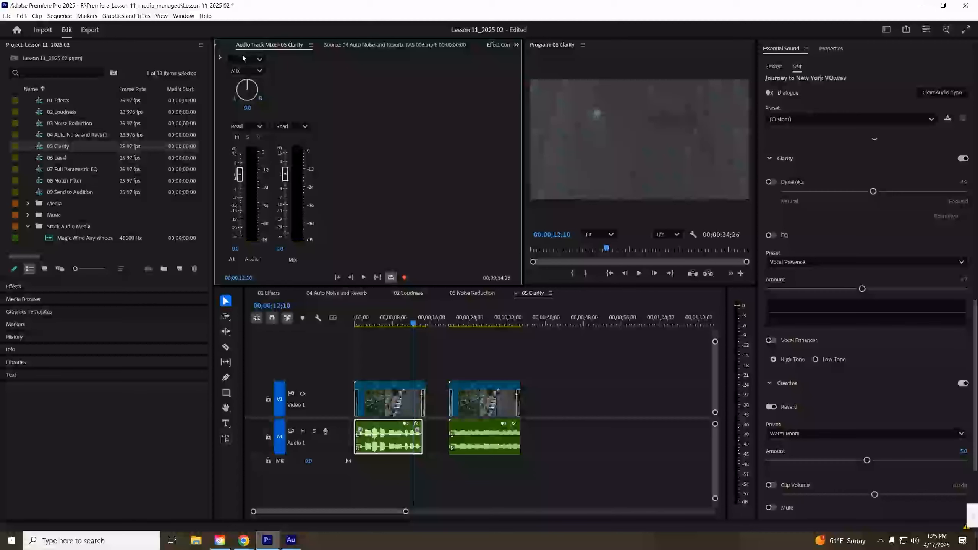
{"action": "left_click", "coordinate": [219, 56]}
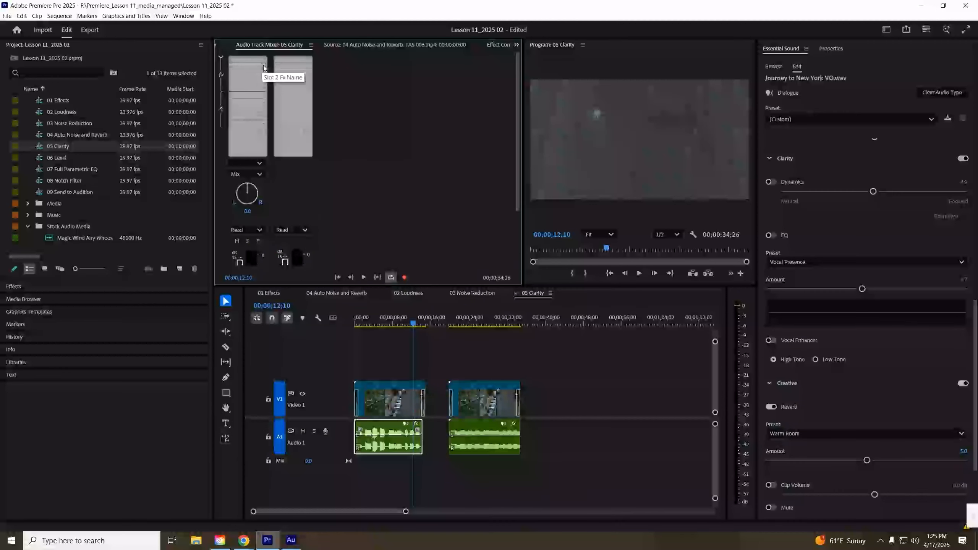
- Move the Power hum clip down onto a new A2 audio track
{"action": "left_click_drag", "start_coordinate": [479, 442], "coordinate": [484, 484]}
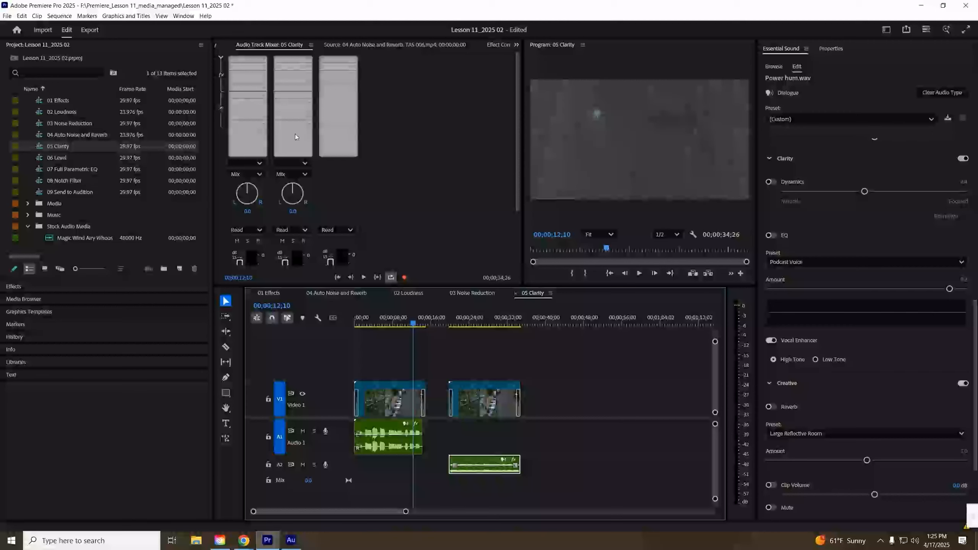
{"action": "left_click", "coordinate": [262, 58]}
{"action": "left_click", "coordinate": [260, 58]}
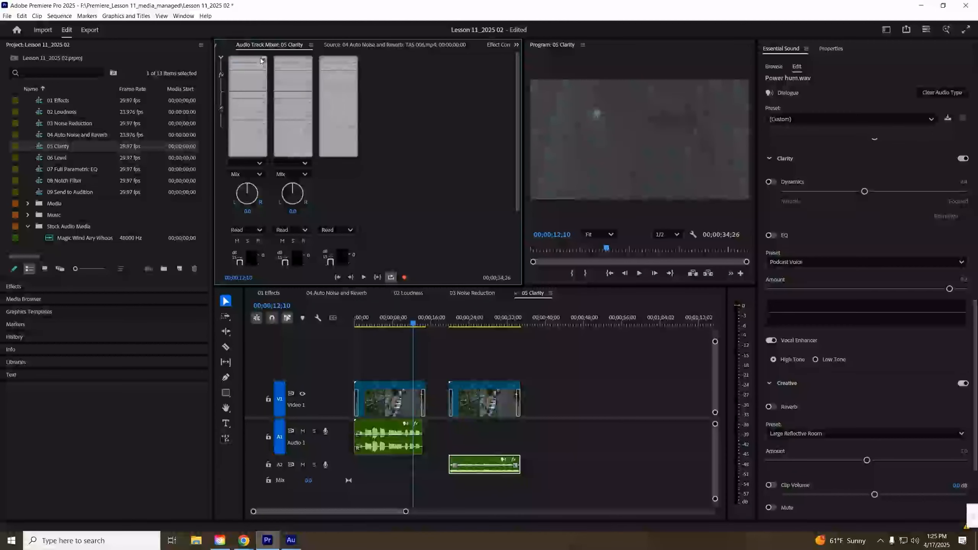
{"action": "left_click", "coordinate": [262, 59]}
- Add a Multiband Compressor track effect to the Mix channel's first effect slot in the Audio Track Mixer
{"action": "left_click", "coordinate": [437, 75]}
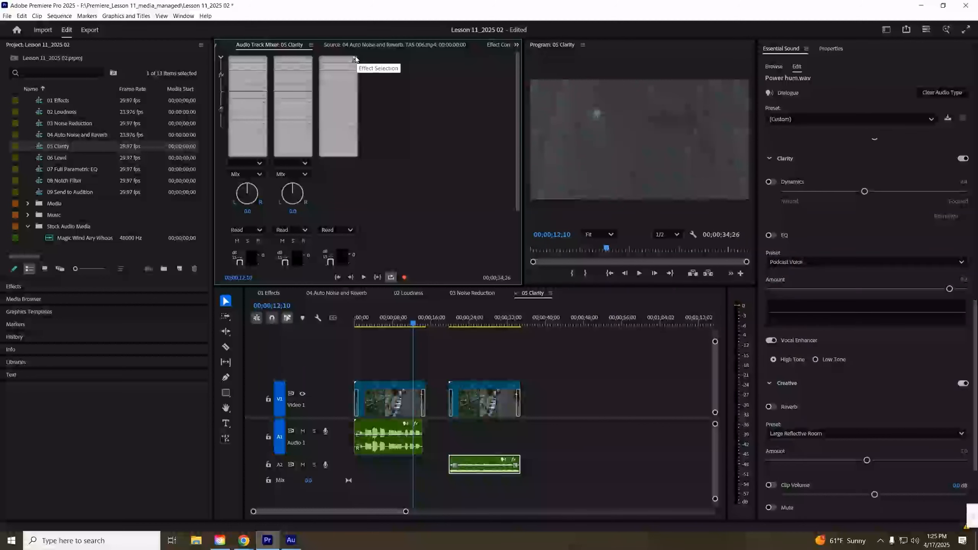
{"action": "left_click_drag", "start_coordinate": [517, 123], "coordinate": [515, 190]}
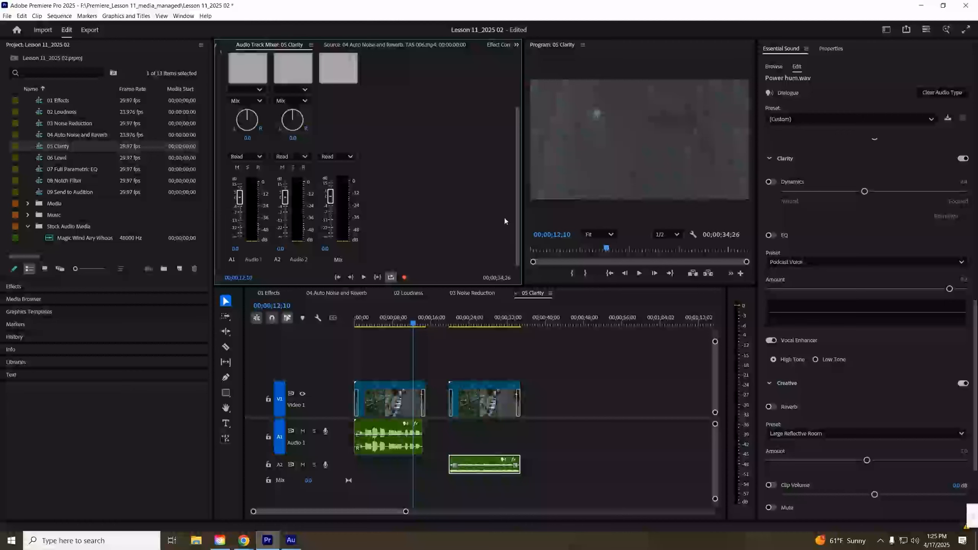
{"action": "left_click_drag", "start_coordinate": [517, 205], "coordinate": [517, 152]}
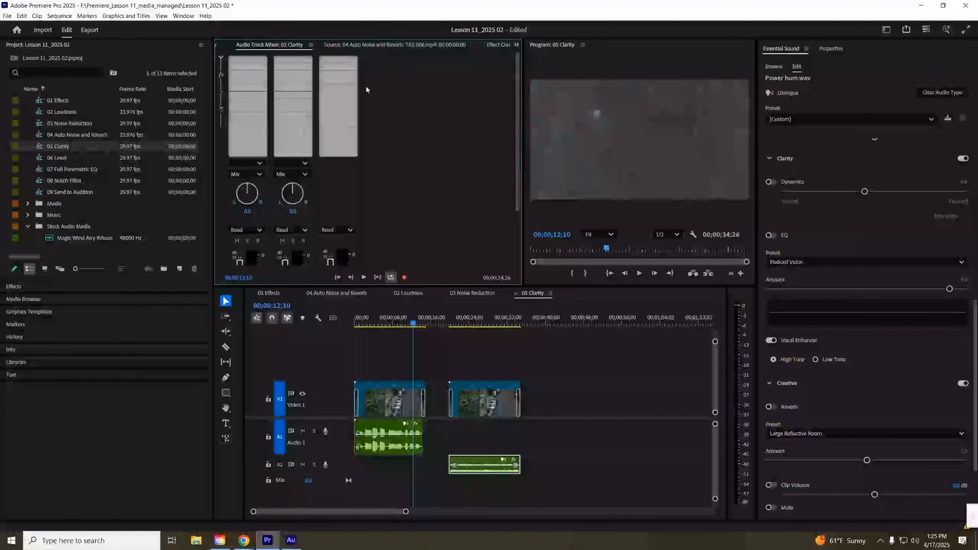
{"action": "left_click", "coordinate": [355, 59]}
{"action": "mouse_move", "coordinate": [385, 80]}
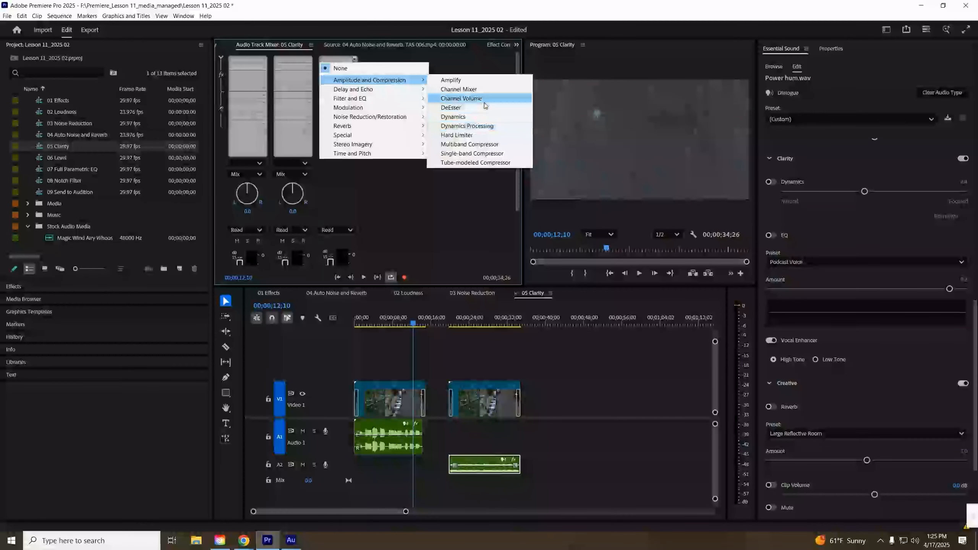
{"action": "left_click", "coordinate": [500, 144]}
- Add a Hard Limiter to the Mix channel's second effect slot and lower its Maximum Amplitude knob to about -13 dB
{"action": "left_click", "coordinate": [356, 67]}
{"action": "mouse_move", "coordinate": [362, 88]}
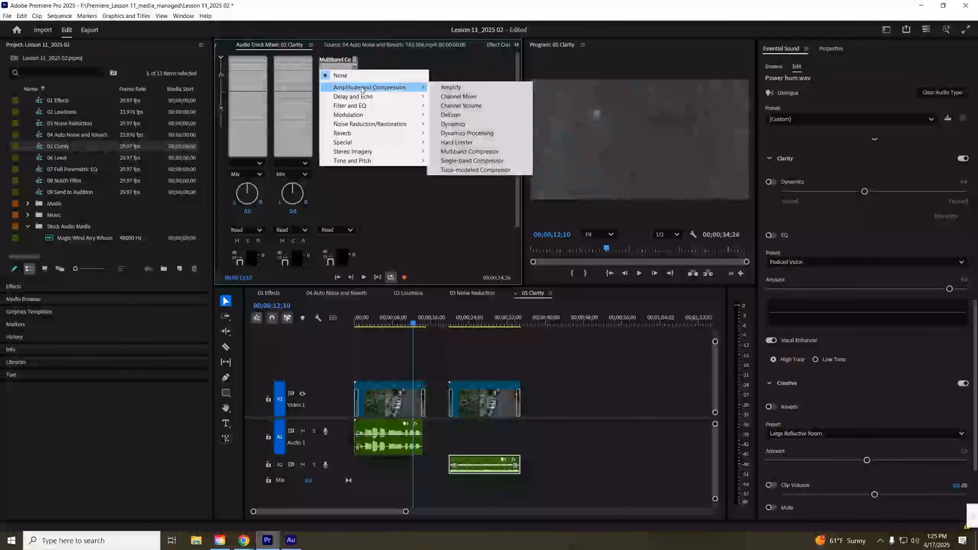
{"action": "left_click", "coordinate": [477, 143]}
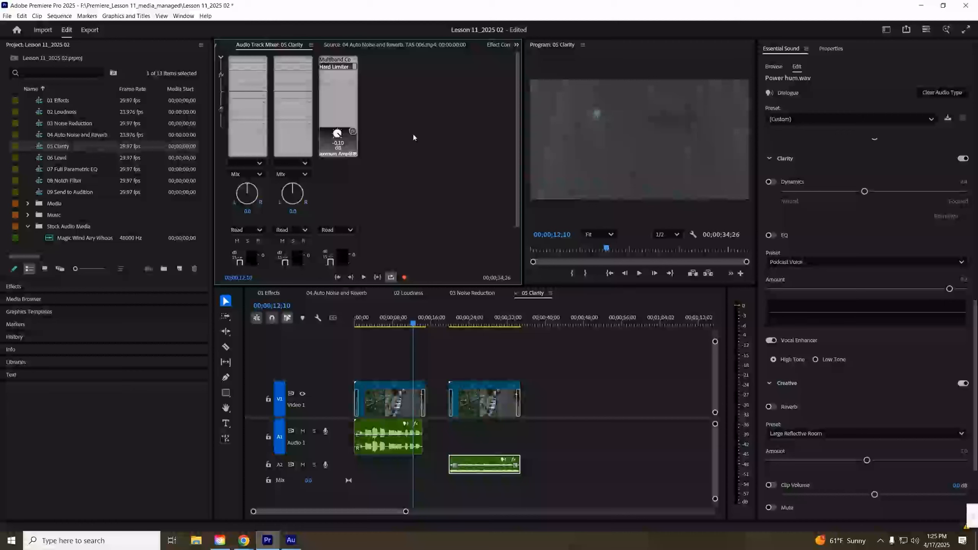
{"action": "left_click_drag", "start_coordinate": [338, 134], "coordinate": [337, 132]}
{"action": "left_click_drag", "start_coordinate": [338, 133], "coordinate": [337, 131]}
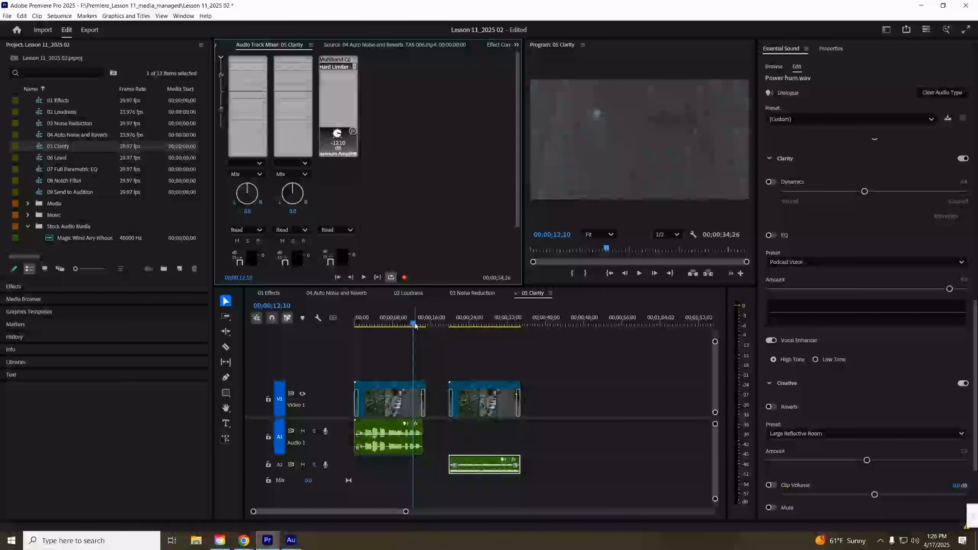
- Select the voice-over clip and pan the Audio 1 track fully left to -100 in the Audio Track Mixer
{"action": "left_click_drag", "start_coordinate": [413, 325], "coordinate": [339, 321]}
{"action": "left_click", "coordinate": [379, 429]}
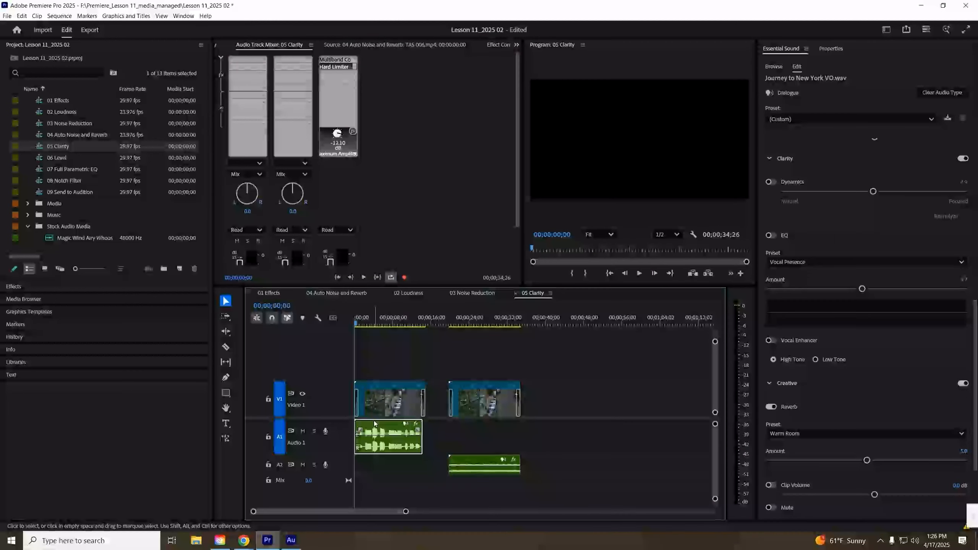
{"action": "left_click_drag", "start_coordinate": [516, 143], "coordinate": [519, 181]}
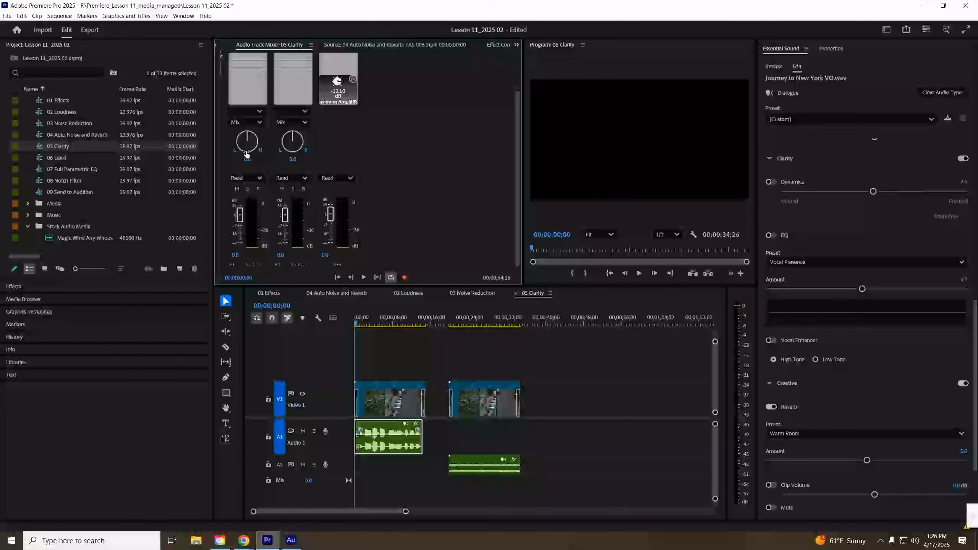
{"action": "left_click", "coordinate": [257, 180]}
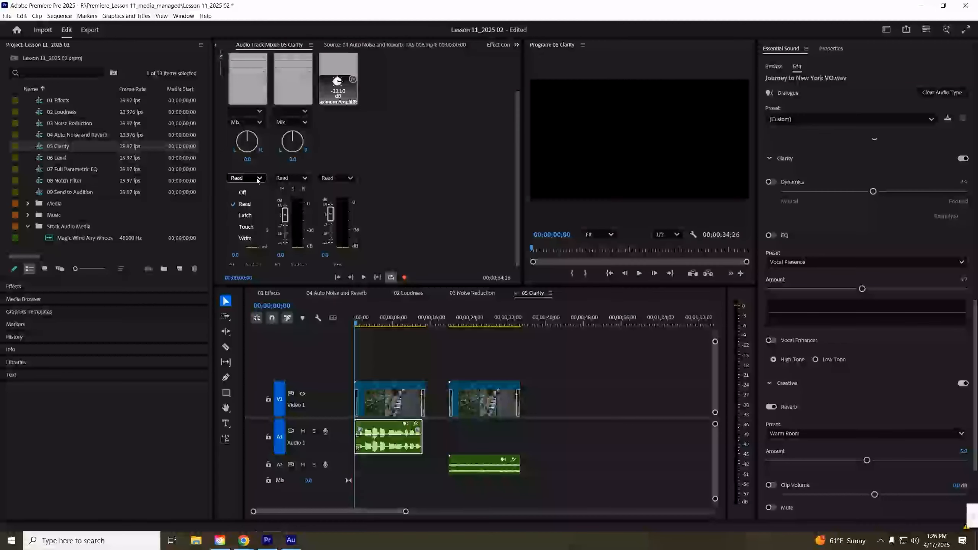
{"action": "left_click", "coordinate": [259, 164]}
{"action": "left_click_drag", "start_coordinate": [248, 142], "coordinate": [180, 187]}
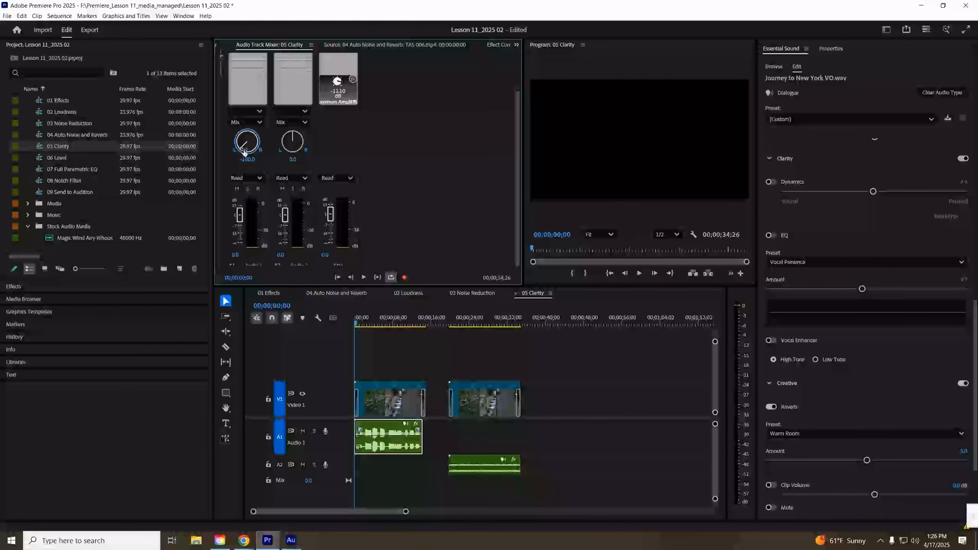
- Play back the start of the sequence to hear the left-panned voice-over
{"action": "key", "text": "space"}
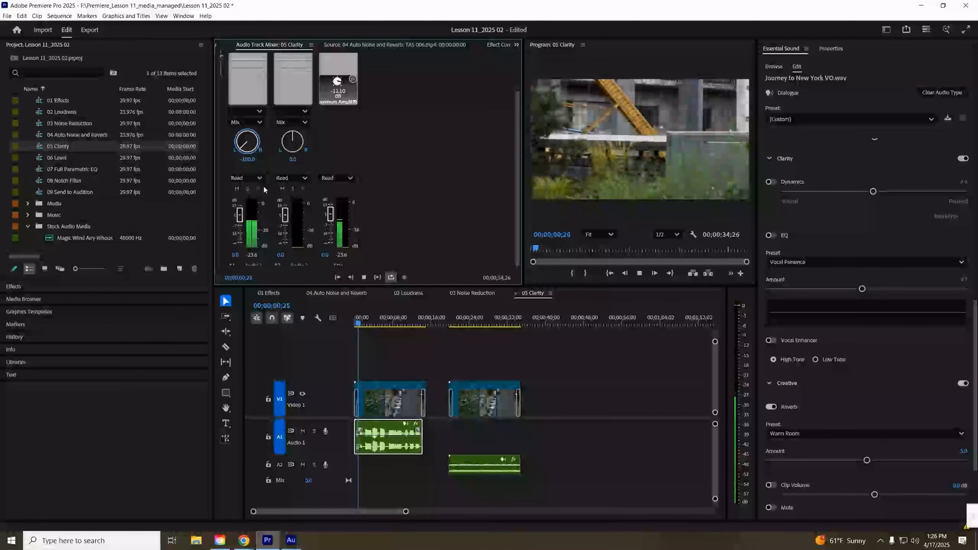
{"action": "key", "text": "space"}
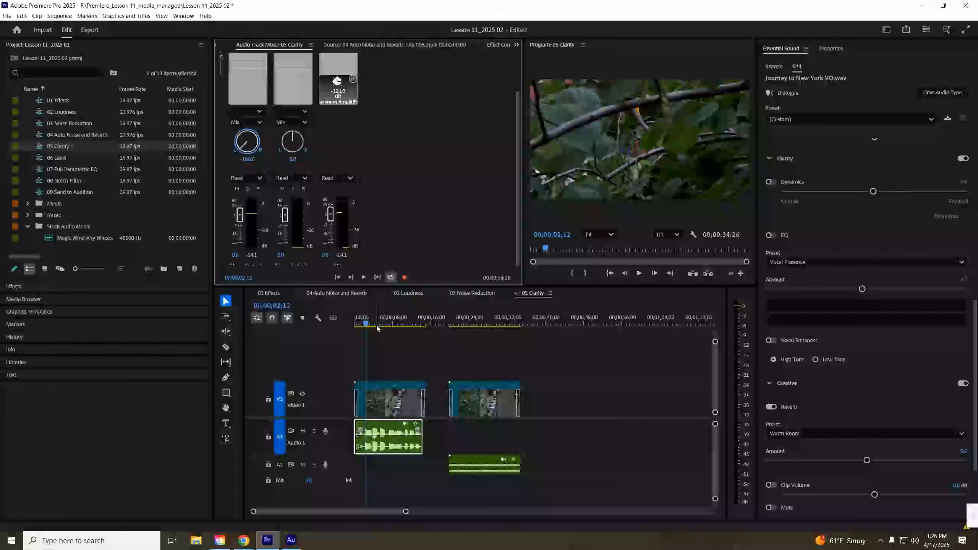
{"action": "left_click_drag", "start_coordinate": [365, 324], "coordinate": [331, 319]}
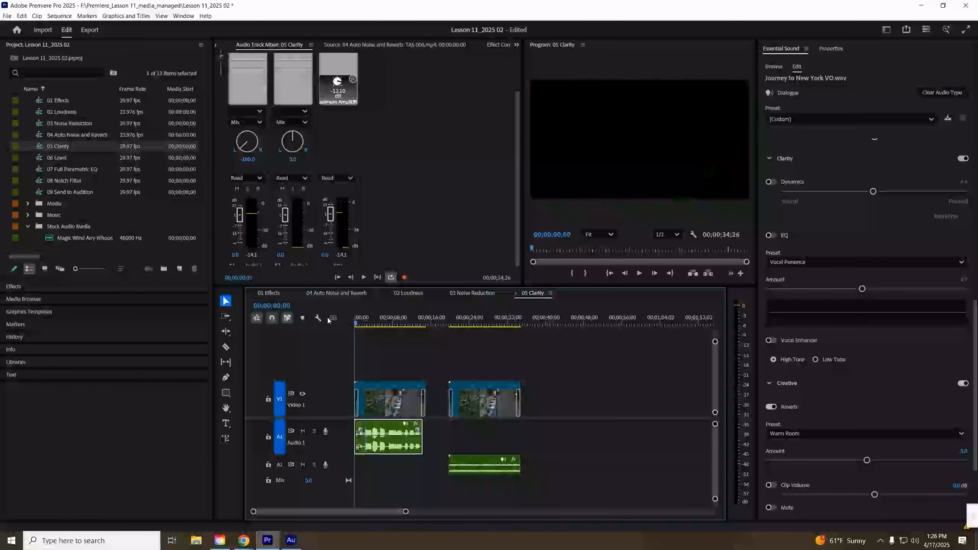
- Record pan automation on Audio 1 in Write mode, sweeping the pan knob to the right, then switch back to Read
{"action": "left_click", "coordinate": [244, 178]}
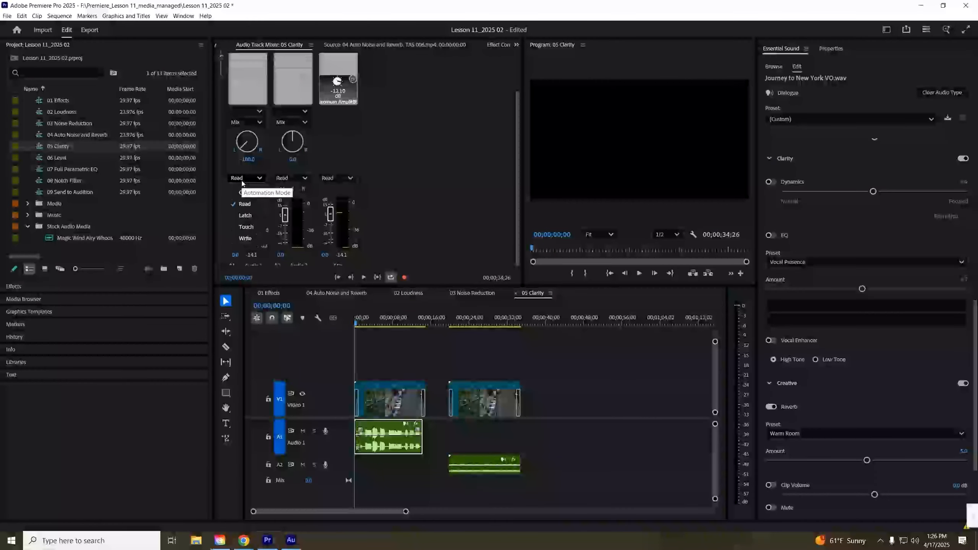
{"action": "left_click", "coordinate": [245, 238]}
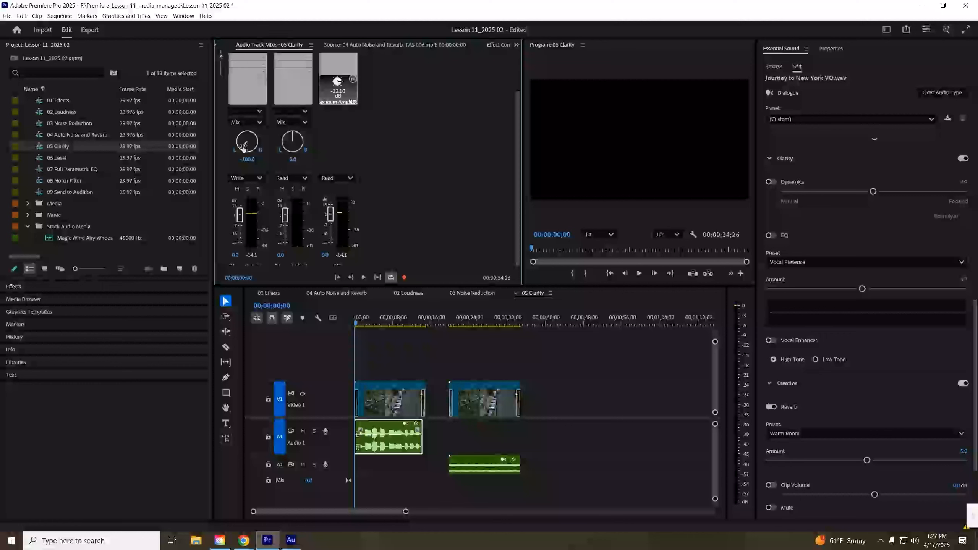
{"action": "key", "text": "space"}
{"action": "left_click_drag", "start_coordinate": [243, 151], "coordinate": [308, 83]}
{"action": "key", "text": "space"}
{"action": "left_click", "coordinate": [247, 178]}
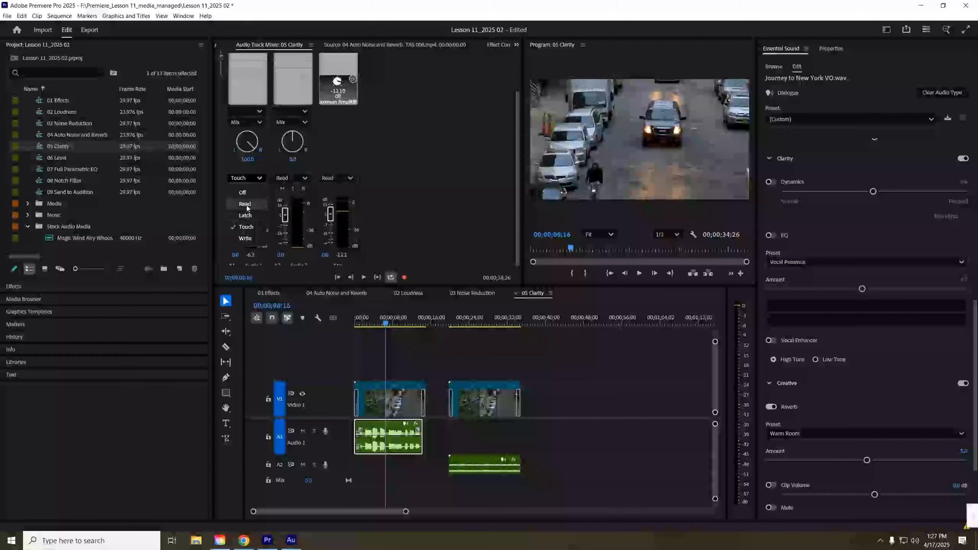
{"action": "left_click", "coordinate": [244, 203]}
{"action": "left_click_drag", "start_coordinate": [385, 325], "coordinate": [324, 322]}
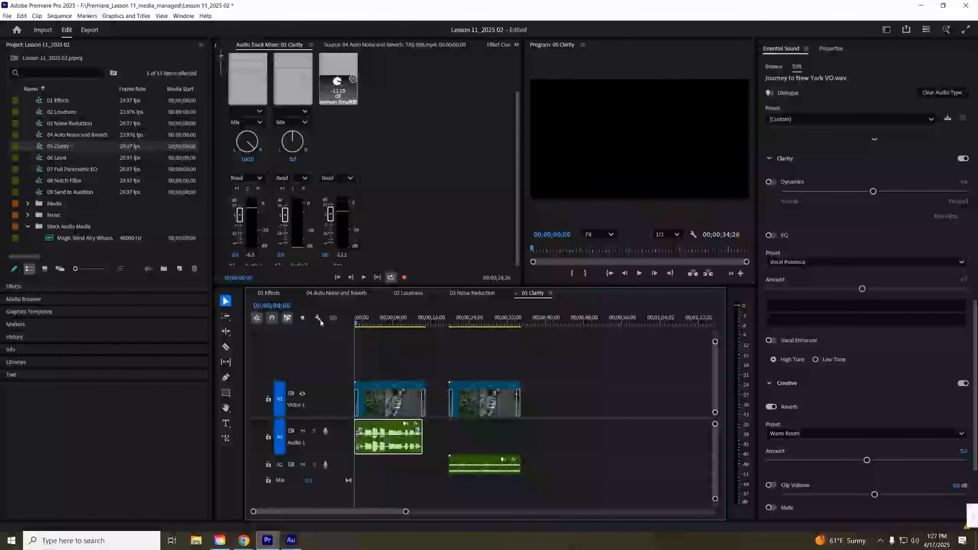
- Play back the recorded pan automation on an enlarged Audio 1 track
{"action": "key", "text": "space"}
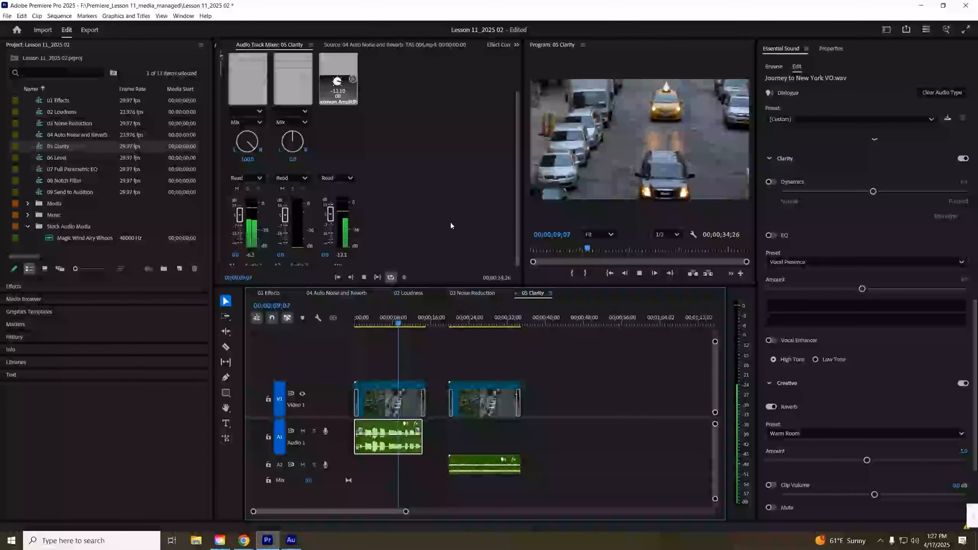
{"action": "key", "text": "space"}
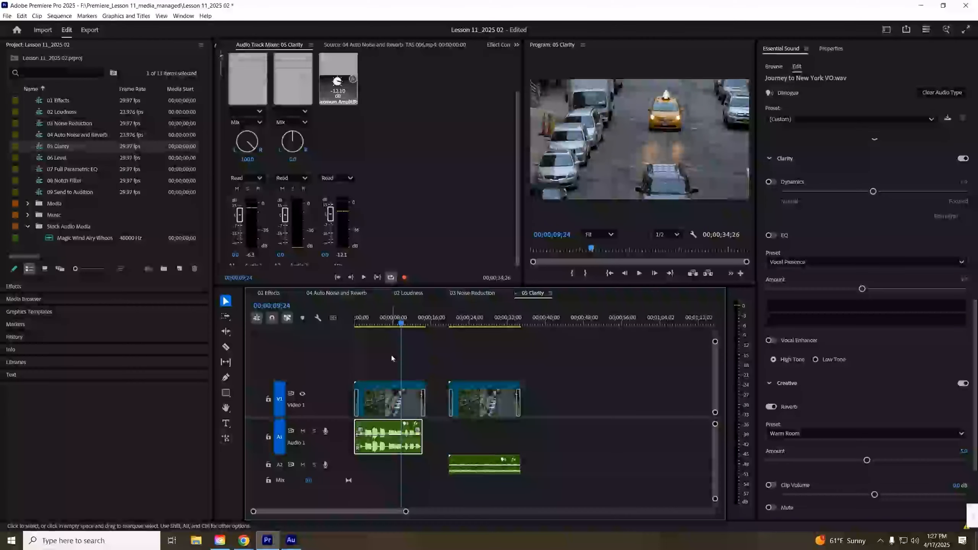
{"action": "left_click_drag", "start_coordinate": [334, 456], "coordinate": [338, 478]}
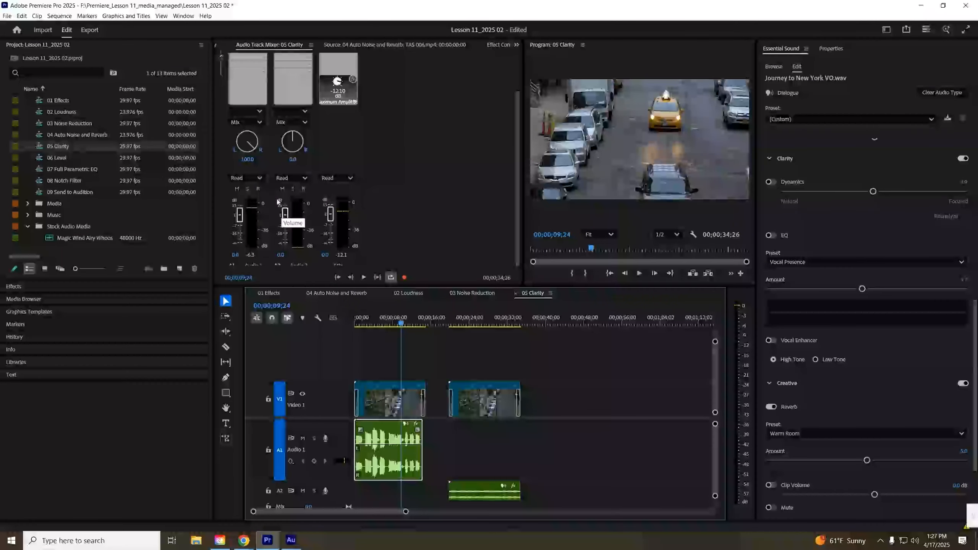
{"action": "left_click", "coordinate": [247, 177]}
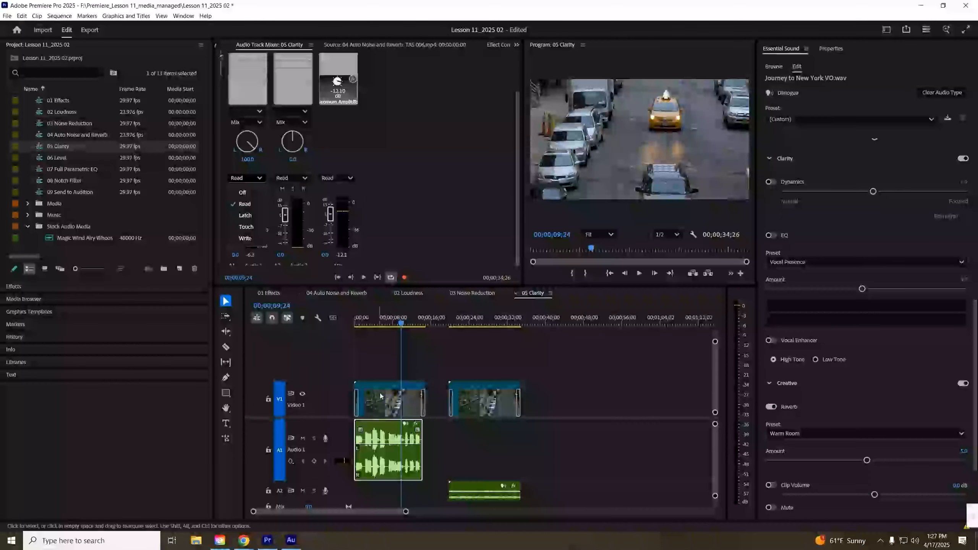
{"action": "left_click_drag", "start_coordinate": [402, 323], "coordinate": [299, 323]}
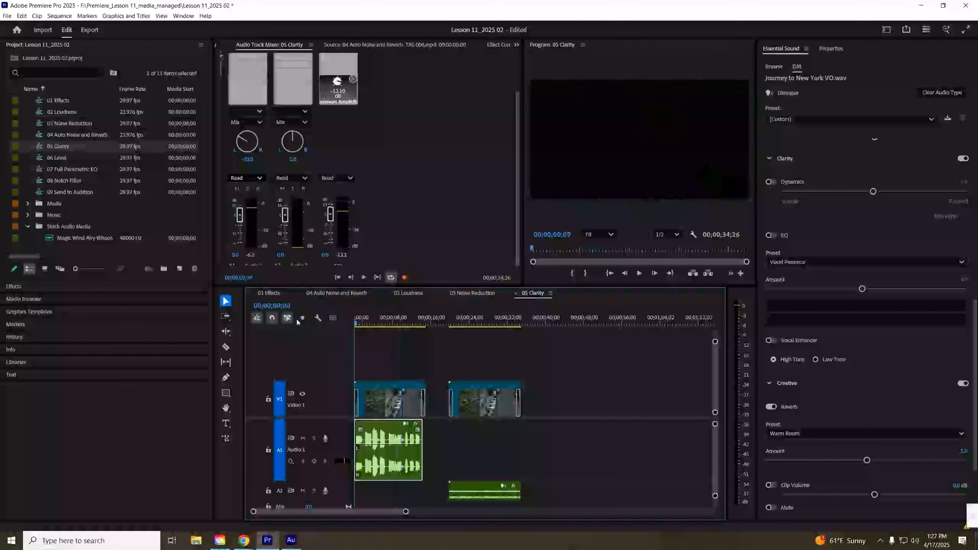
- Switch Audio 1 to Write, set its pan to 0, record over the automation during playback, then return to Read
{"action": "left_click", "coordinate": [255, 181]}
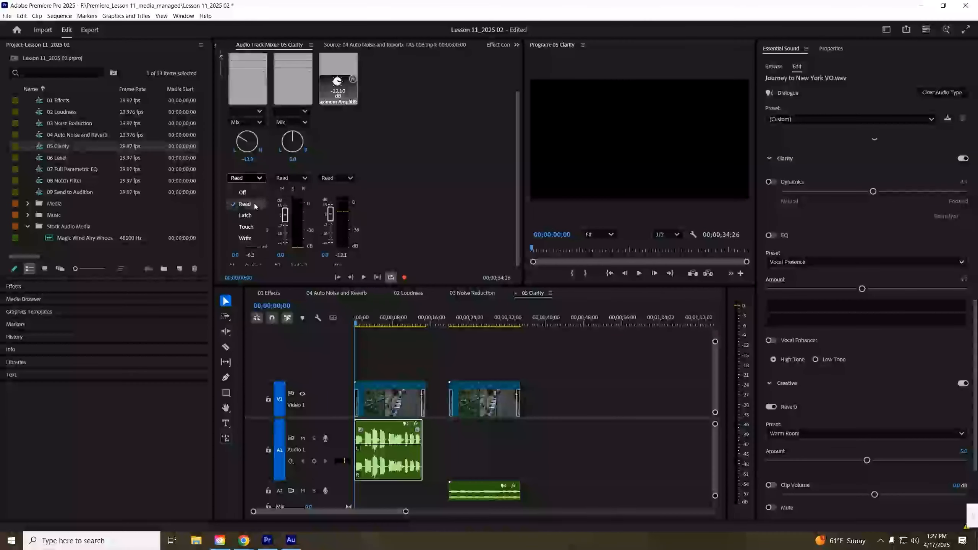
{"action": "left_click", "coordinate": [245, 238]}
{"action": "left_click", "coordinate": [243, 159]}
{"action": "type", "text": "0"}
{"action": "key", "text": "Return"}
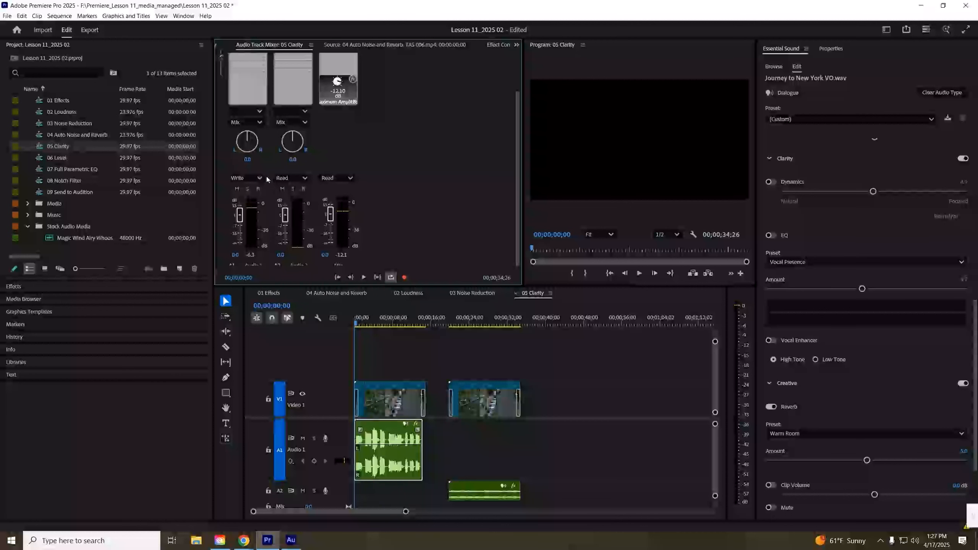
{"action": "key", "text": "space"}
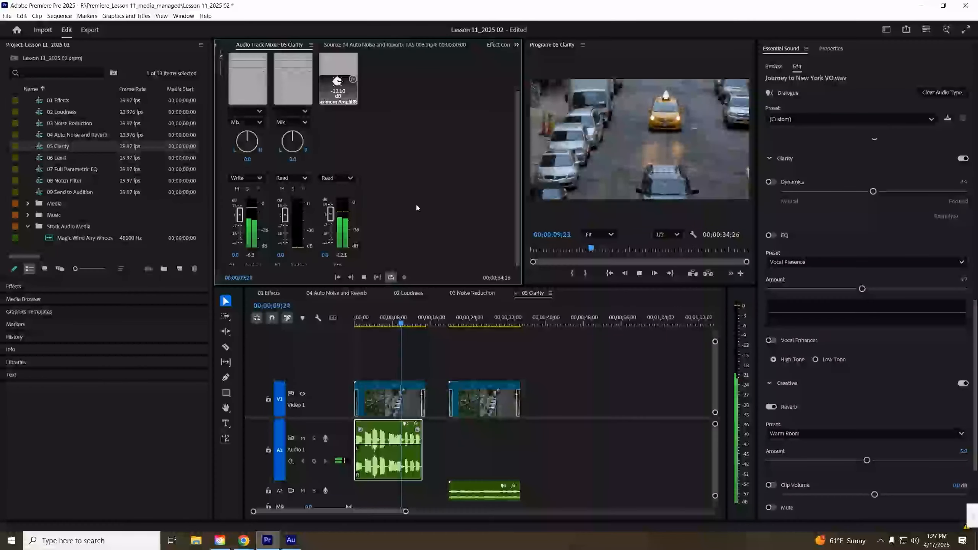
{"action": "key", "text": "space"}
{"action": "left_click", "coordinate": [246, 178]}
{"action": "left_click", "coordinate": [242, 198]}
{"action": "left_click_drag", "start_coordinate": [402, 323], "coordinate": [365, 323]}
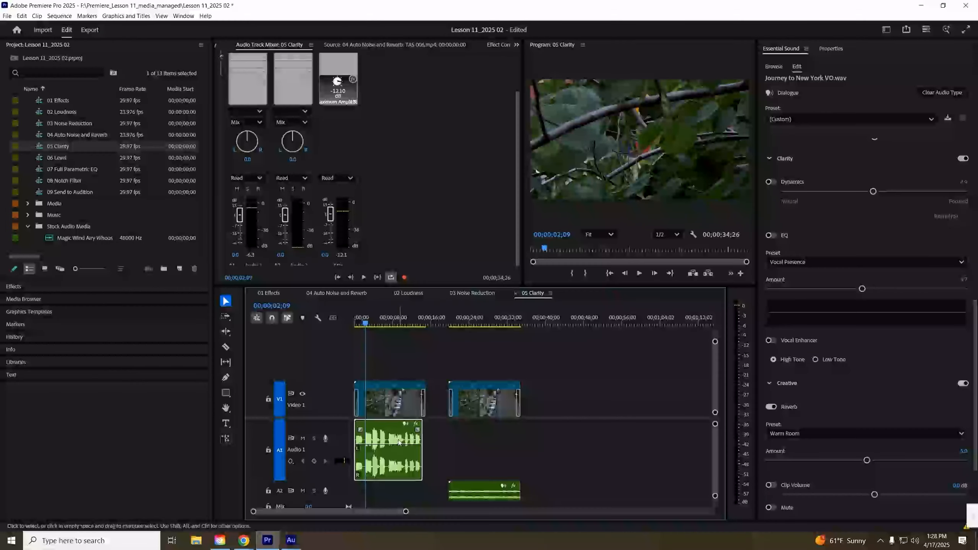
- Switch to the Audio Clip Mixer and enable keyframe writing for the Audio 1 clip
{"action": "left_click", "coordinate": [517, 46]}
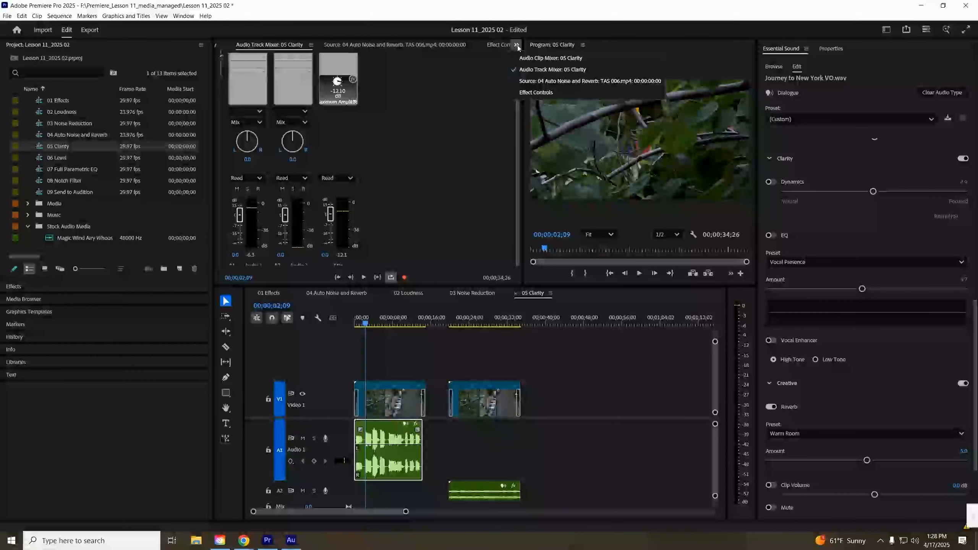
{"action": "left_click", "coordinate": [542, 58]}
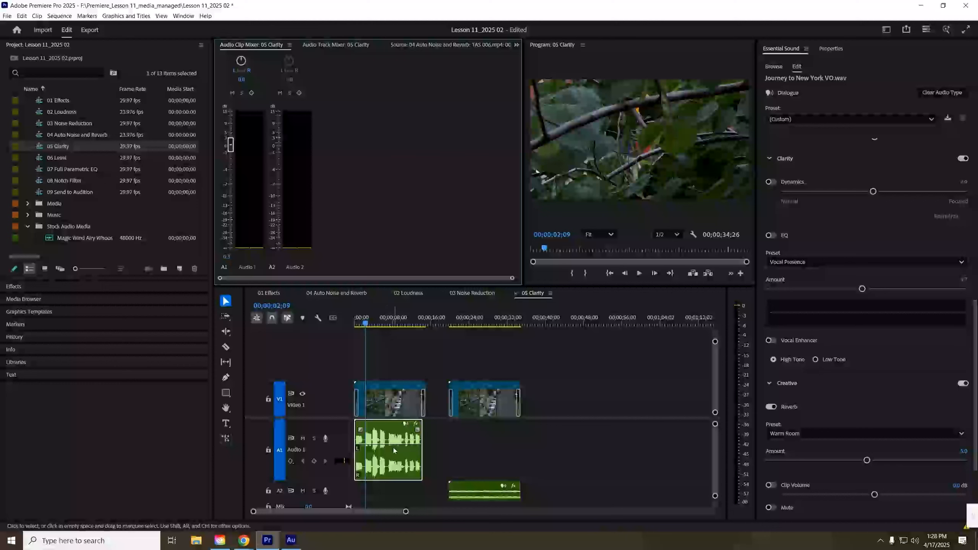
{"action": "left_click", "coordinate": [251, 93]}
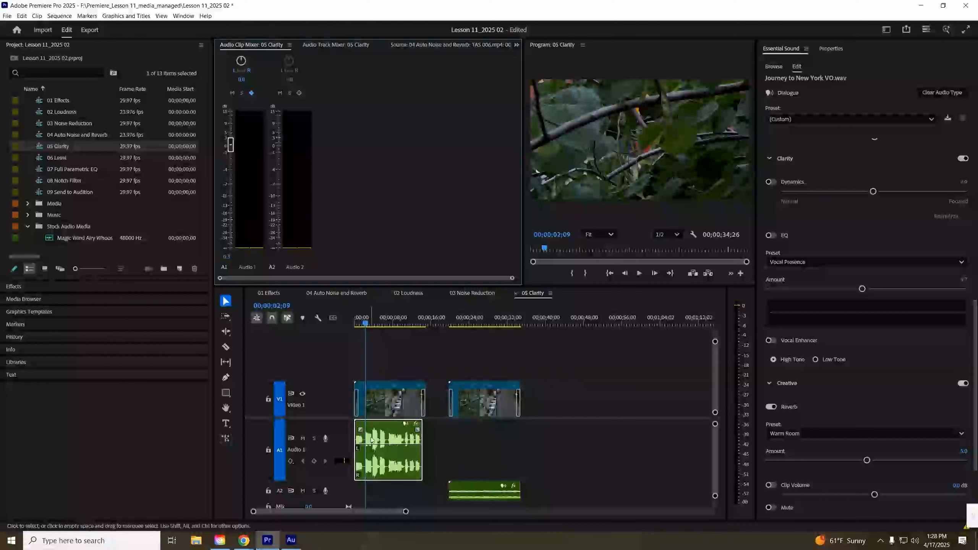
- Show the Audio 1 track's Track Panner Balance keyframes in the timeline
{"action": "left_click", "coordinate": [292, 461]}
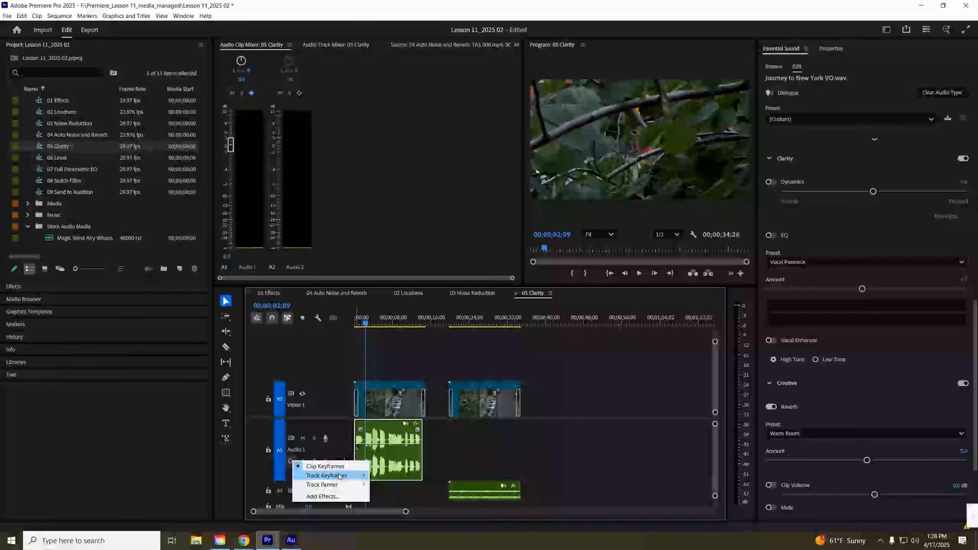
{"action": "mouse_move", "coordinate": [345, 485]}
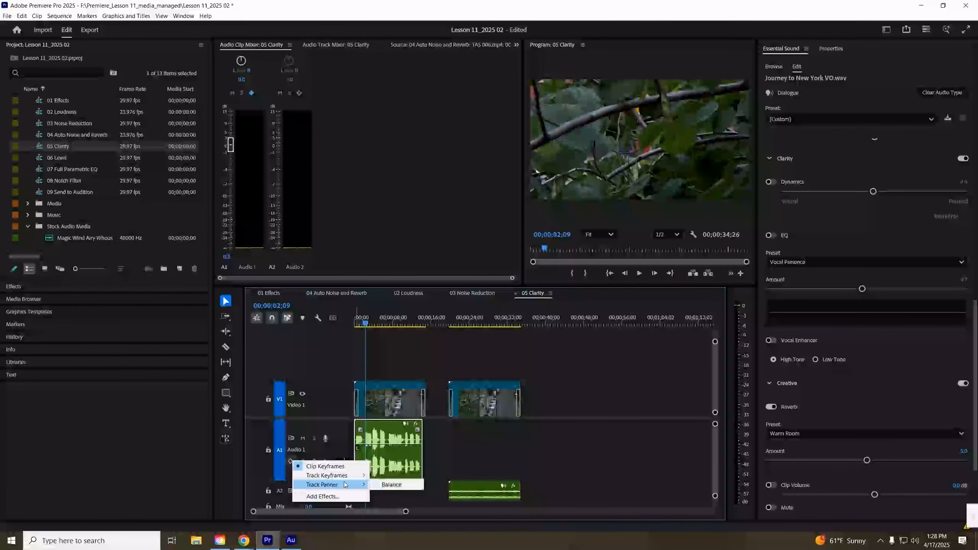
{"action": "left_click", "coordinate": [374, 485]}
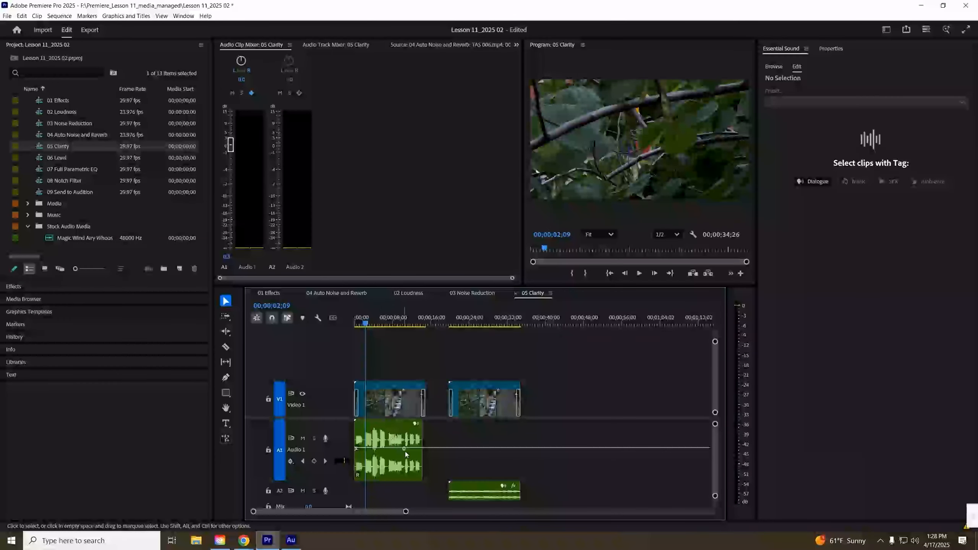
- Record a clip pan sweep from -100 to 100 in the Audio Clip Mixer during playback
{"action": "left_click_drag", "start_coordinate": [366, 325], "coordinate": [351, 325]}
{"action": "left_click_drag", "start_coordinate": [250, 57], "coordinate": [206, 75]}
{"action": "left_click_drag", "start_coordinate": [196, 115], "coordinate": [193, 130]}
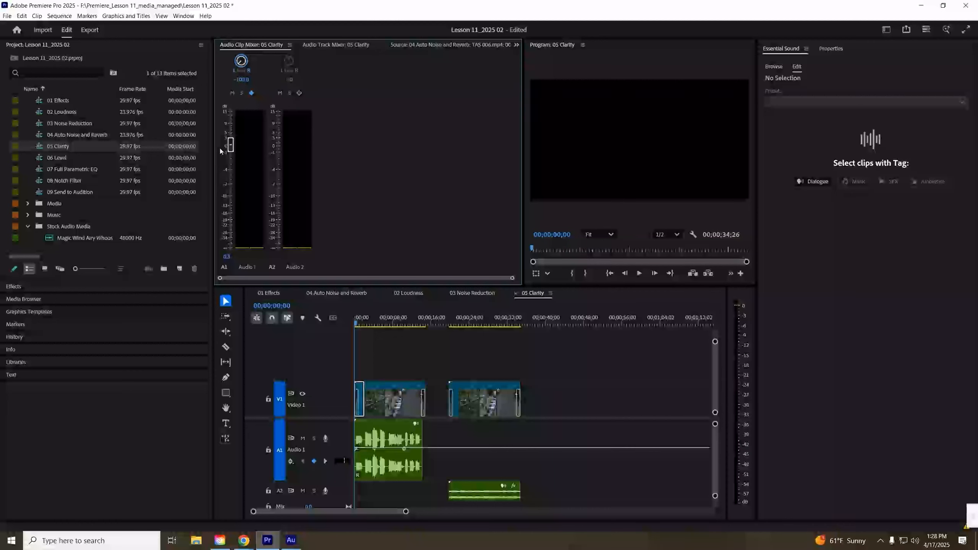
{"action": "key", "text": "space"}
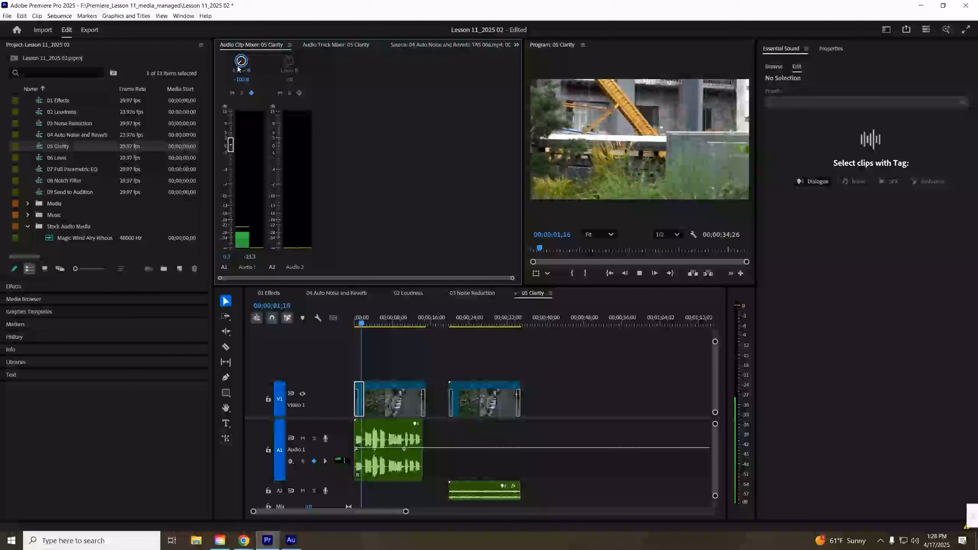
{"action": "left_click_drag", "start_coordinate": [242, 63], "coordinate": [278, 27]}
{"action": "key", "text": "space"}
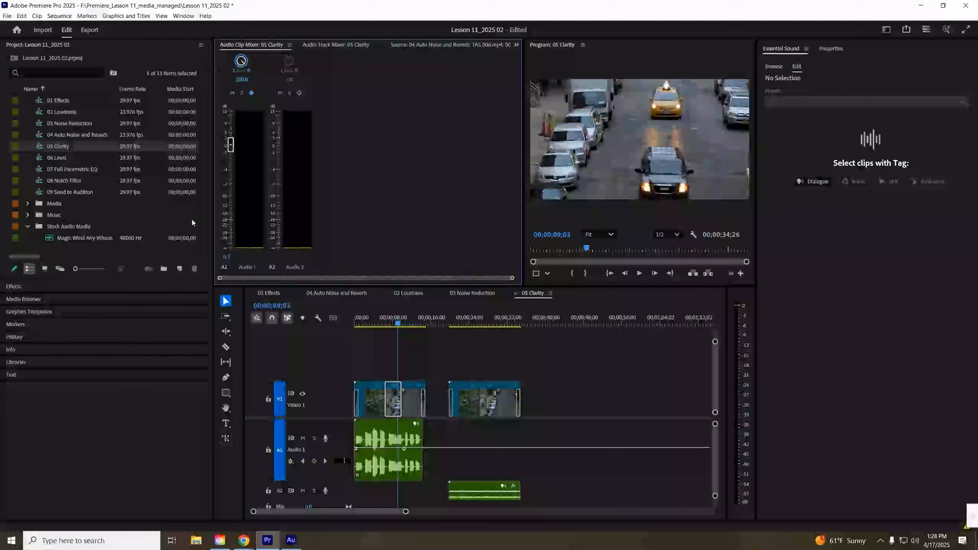
- Drag the Audio 1 balance keyframes so the pan line rises from fully left to fully right
{"action": "left_click", "coordinate": [393, 431]}
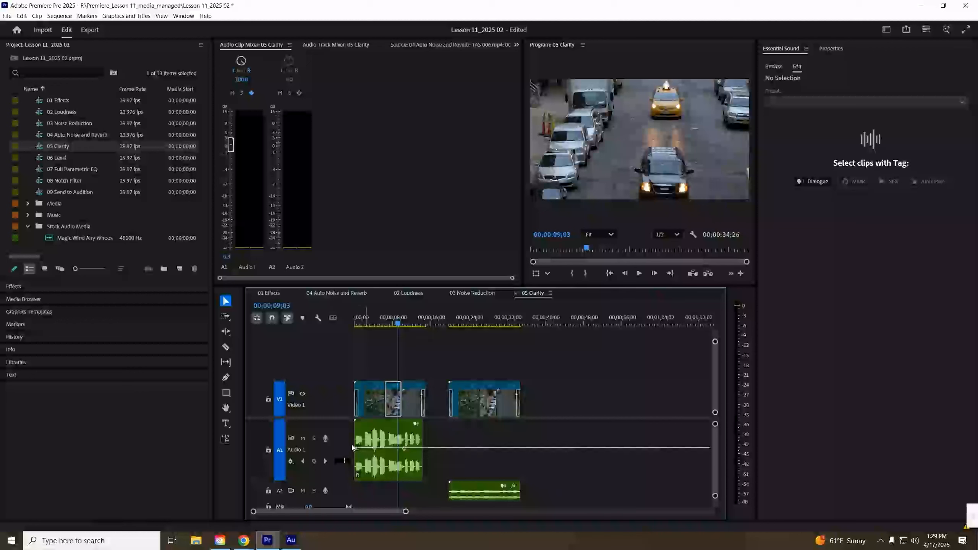
{"action": "left_click_drag", "start_coordinate": [357, 449], "coordinate": [344, 489]}
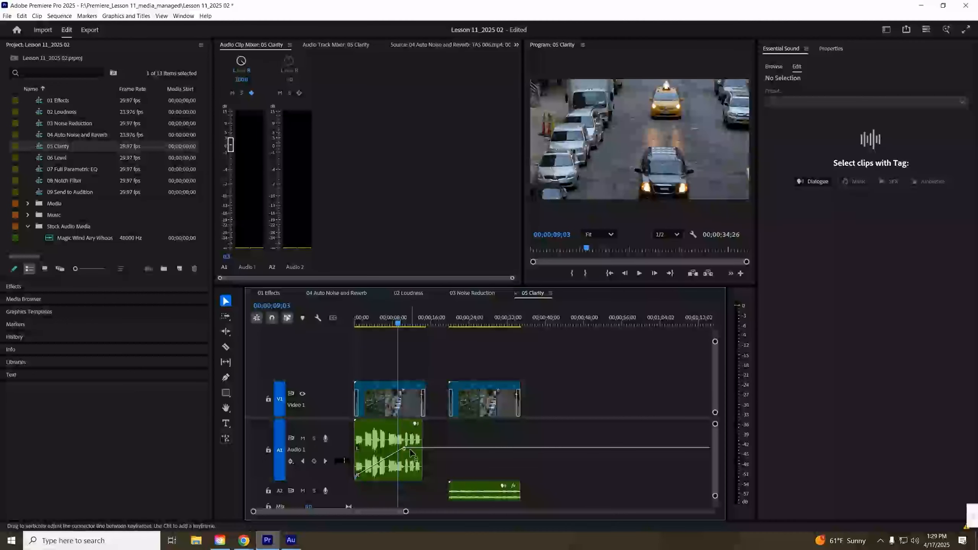
{"action": "left_click_drag", "start_coordinate": [404, 449], "coordinate": [416, 423]}
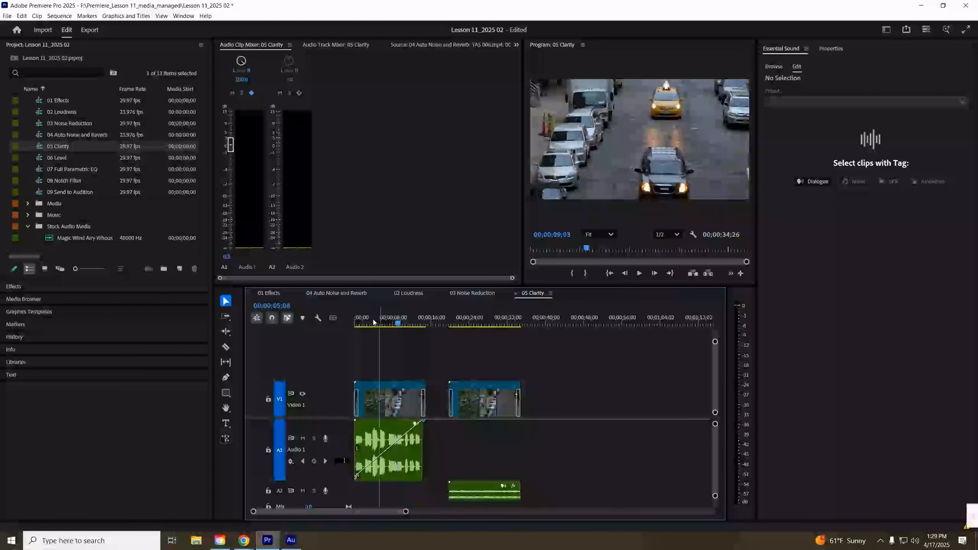
- Play the sequence from the start to hear the balance automation
{"action": "key", "text": "Home"}
{"action": "key", "text": "space"}
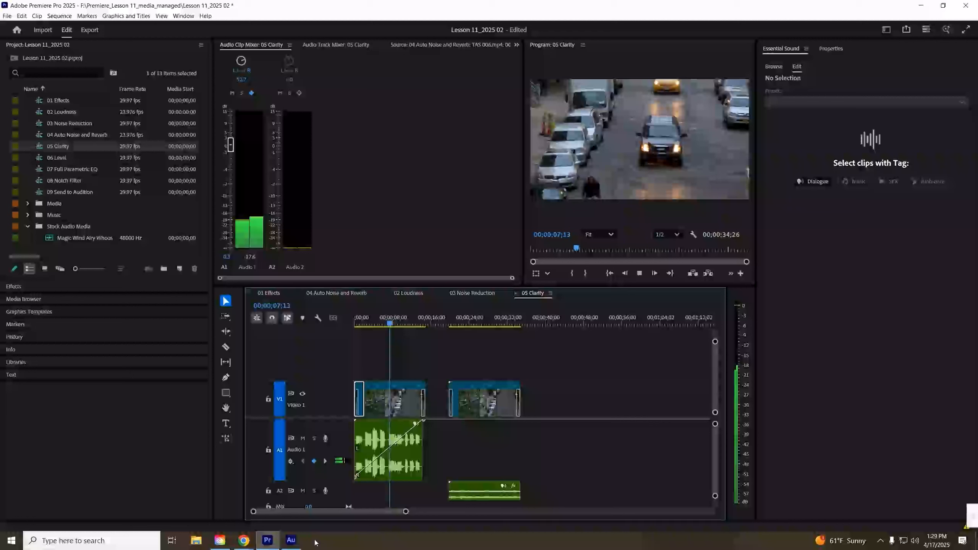
{"action": "key", "text": "space"}
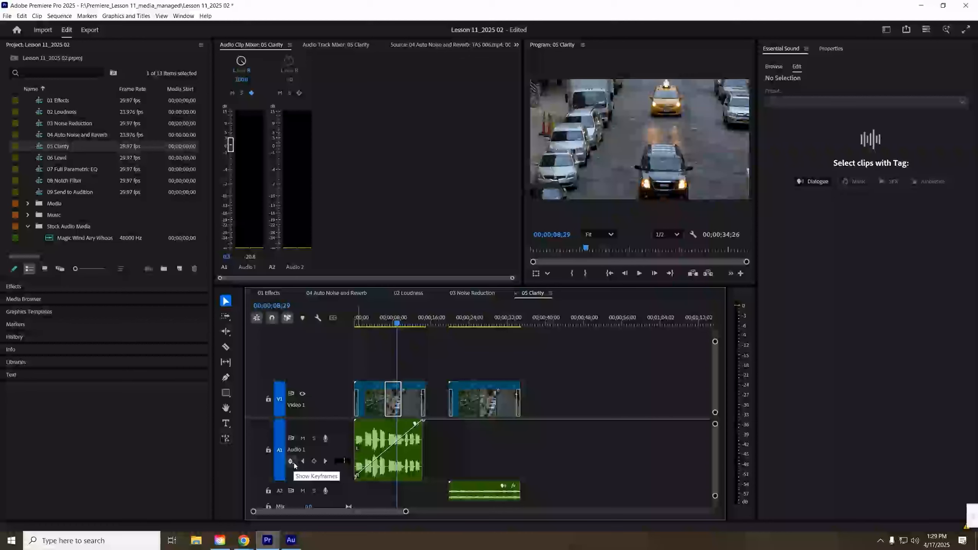
- Switch the Audio 1 track's keyframe display to clip keyframes
{"action": "left_click", "coordinate": [294, 465]}
{"action": "mouse_move", "coordinate": [310, 482]}
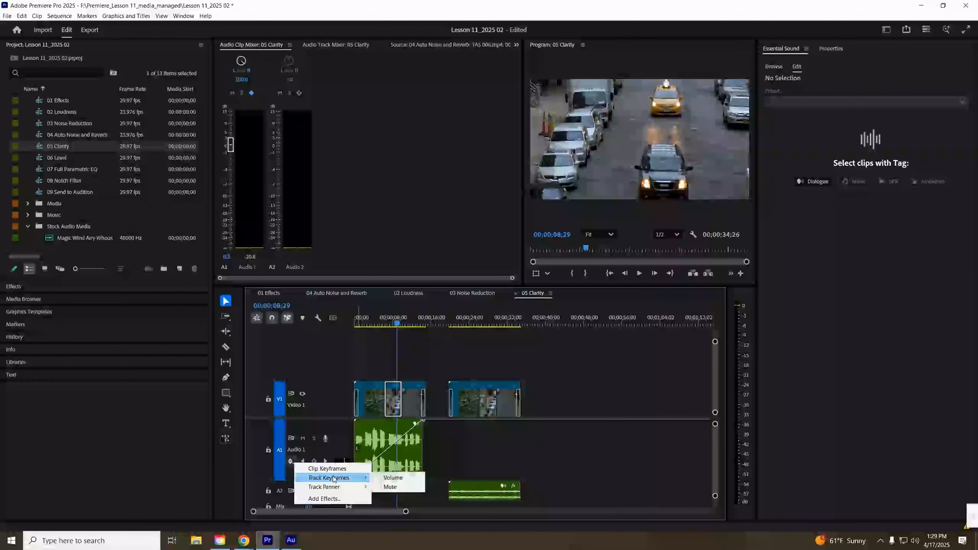
{"action": "left_click", "coordinate": [352, 469]}
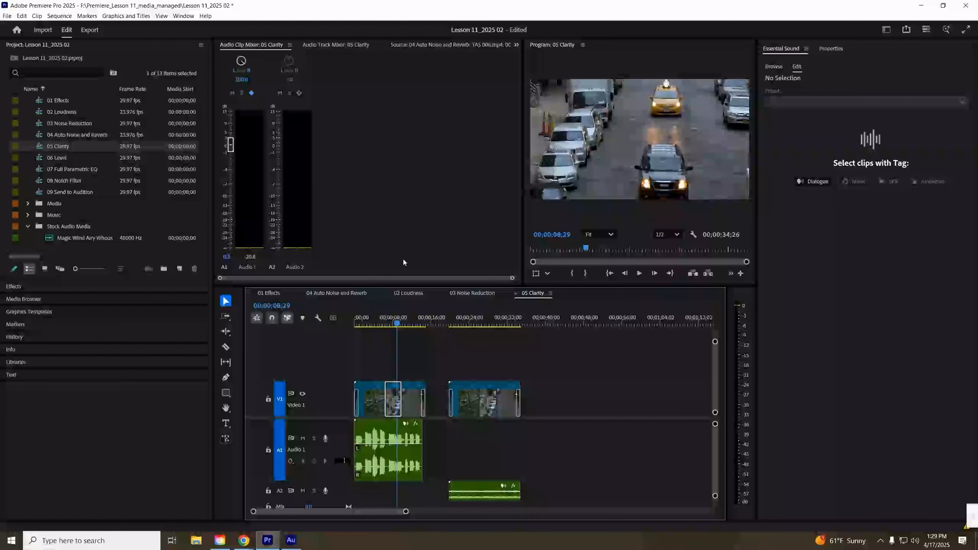
- Record a clip volume fader move in the Audio Clip Mixer while playing from the start
{"action": "key", "text": "Home"}
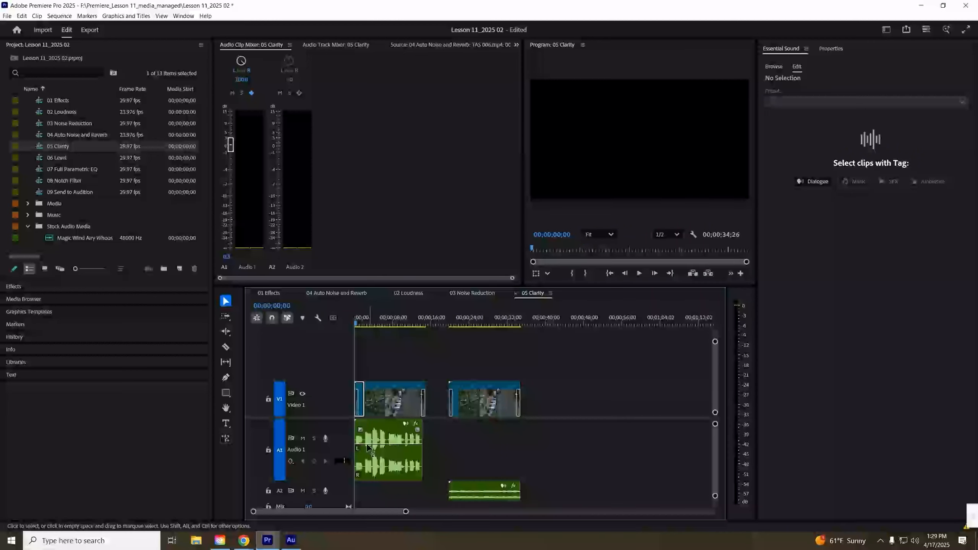
{"action": "key", "text": "space"}
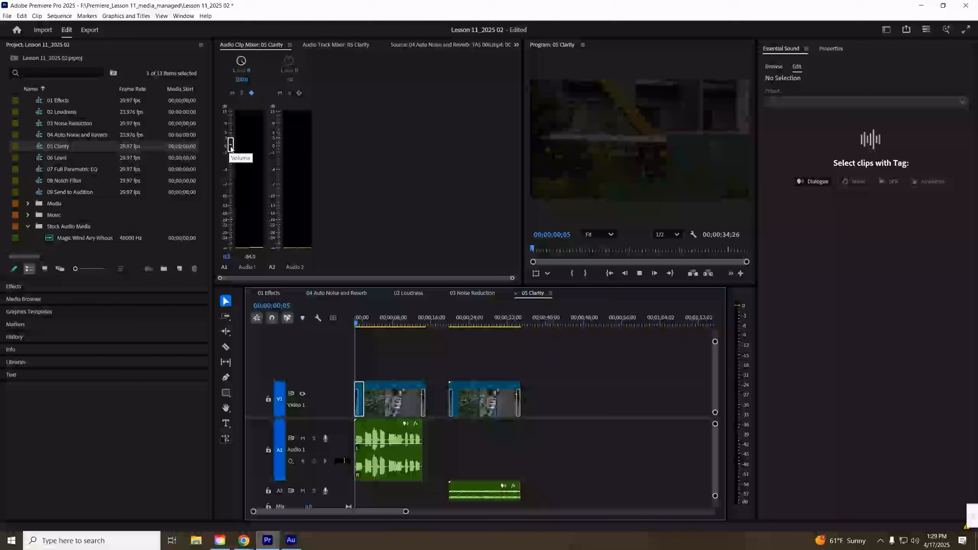
{"action": "mouse_move", "coordinate": [231, 146]}
{"action": "left_mouse_down"}
{"action": "mouse_move", "coordinate": [231, 219]}
{"action": "mouse_move", "coordinate": [234, 128]}
{"action": "left_mouse_up"}
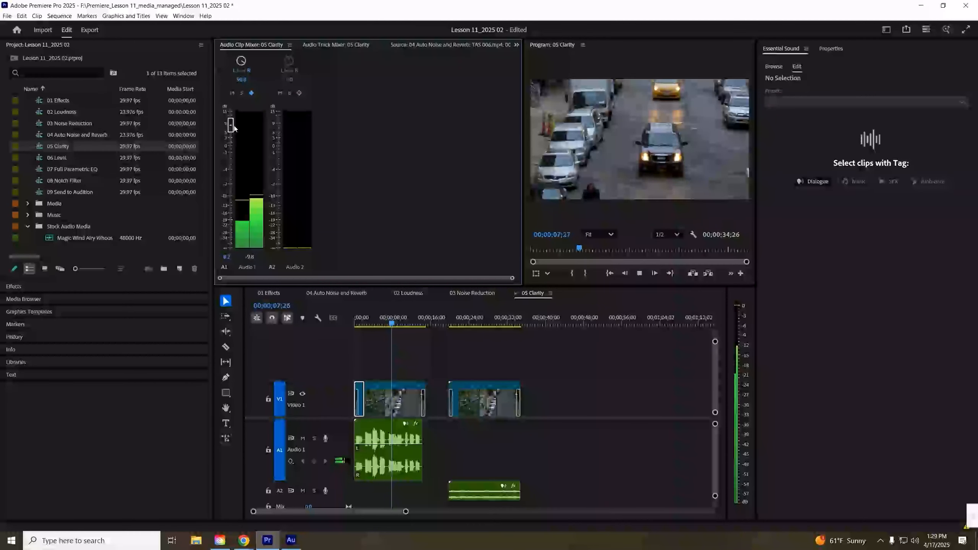
{"action": "key", "text": "space"}
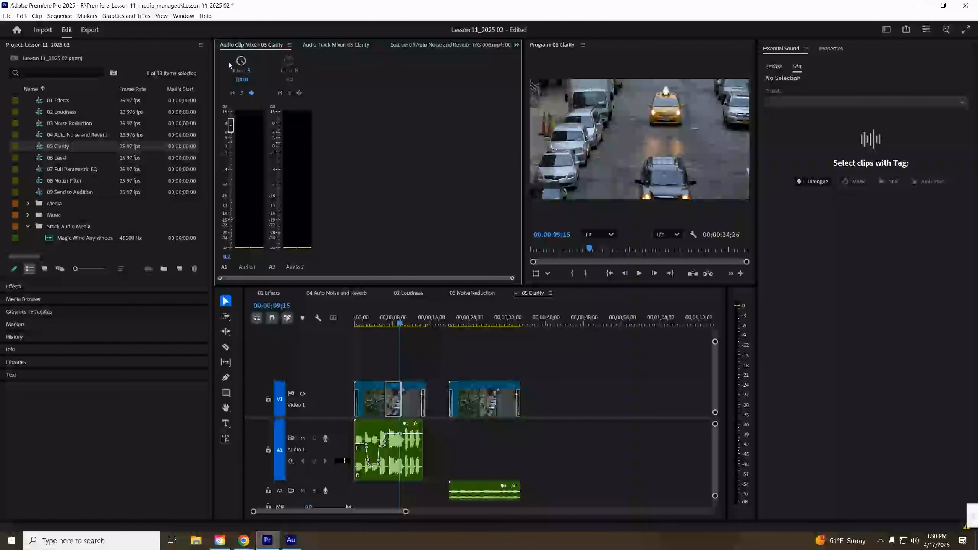
- Set the Audio 1 clip's pan value to 9 in the Audio Clip Mixer
{"action": "left_click_drag", "start_coordinate": [241, 60], "coordinate": [196, 78]}
{"action": "left_click", "coordinate": [242, 79]}
{"action": "type", "text": "9"}
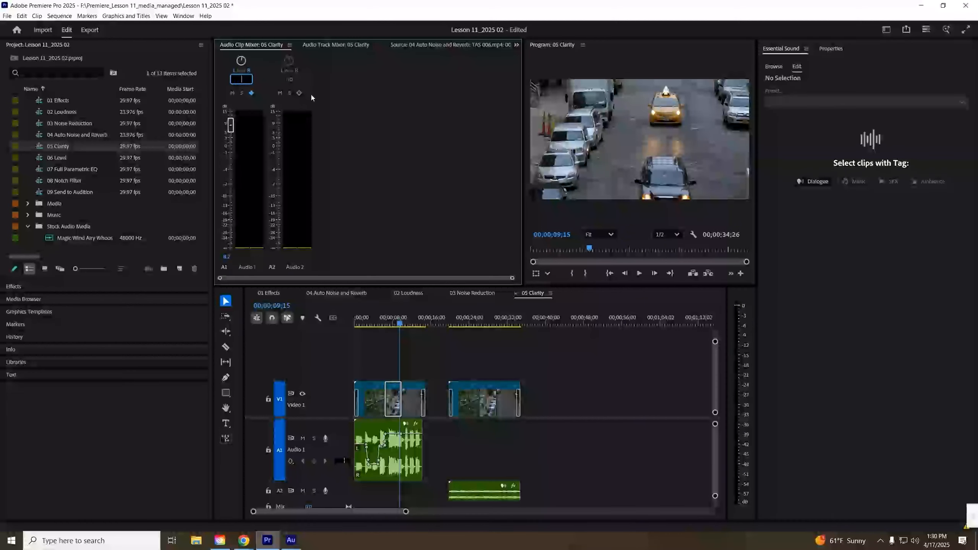
{"action": "key", "text": "Return"}
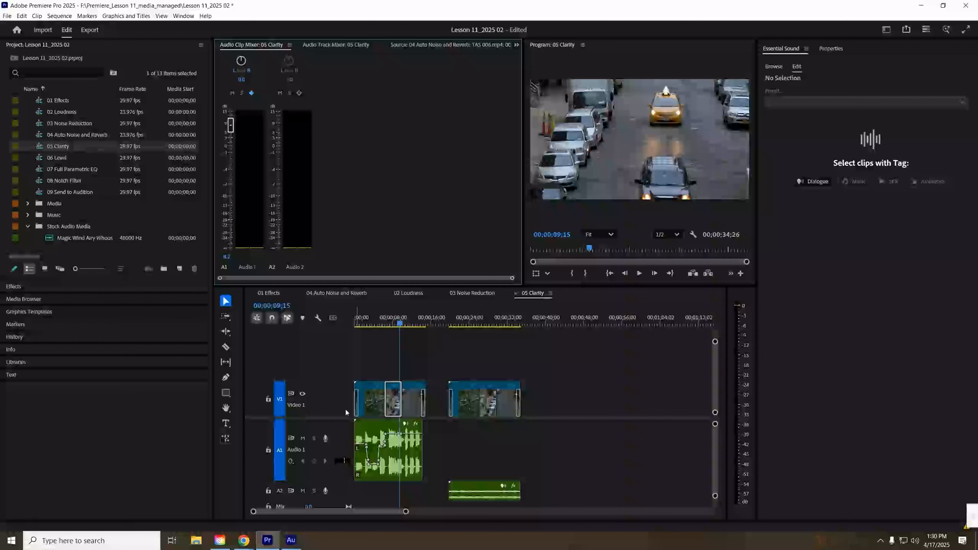
- Show the Audio 1 track's Track Panner Balance keyframes again
{"action": "left_click", "coordinate": [291, 462]}
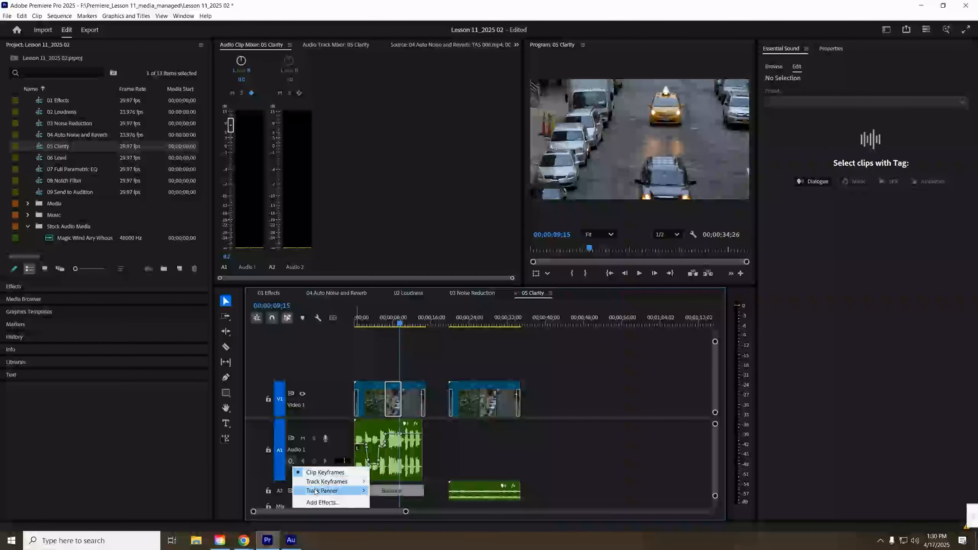
{"action": "left_click", "coordinate": [391, 491]}
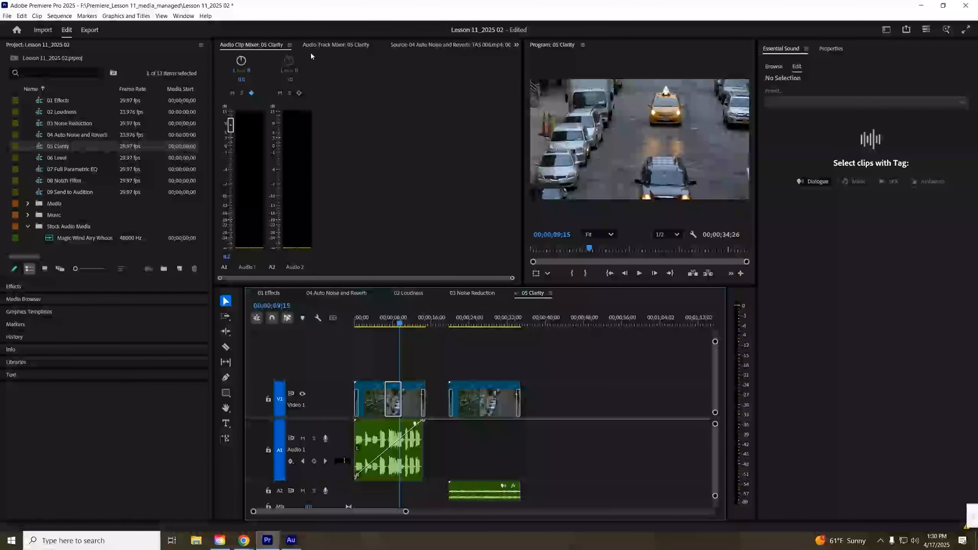
- Open the Multiband Compressor track effect editor from the Audio Track Mixer's effect slots
{"action": "left_click", "coordinate": [323, 45]}
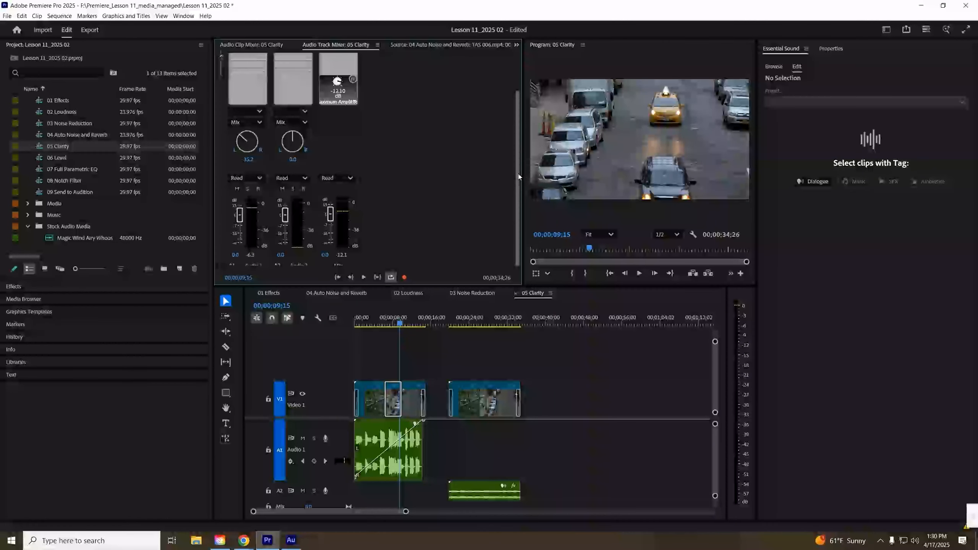
{"action": "left_click_drag", "start_coordinate": [518, 175], "coordinate": [527, 82]}
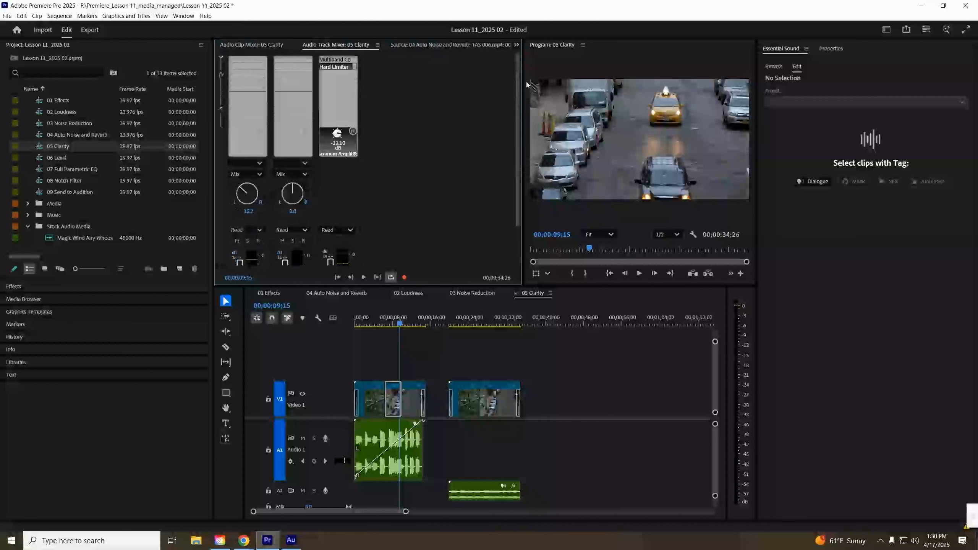
{"action": "left_click", "coordinate": [330, 60]}
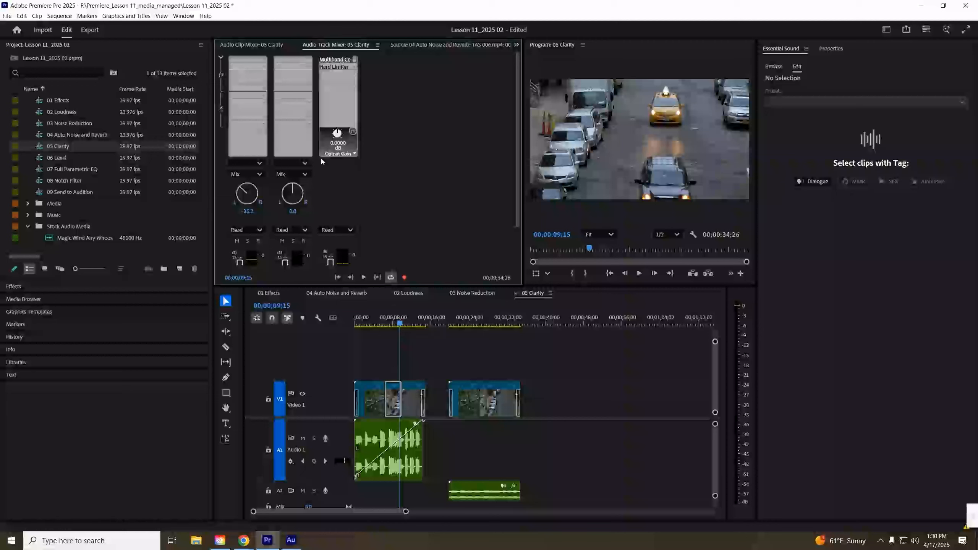
{"action": "double_click", "coordinate": [337, 60]}
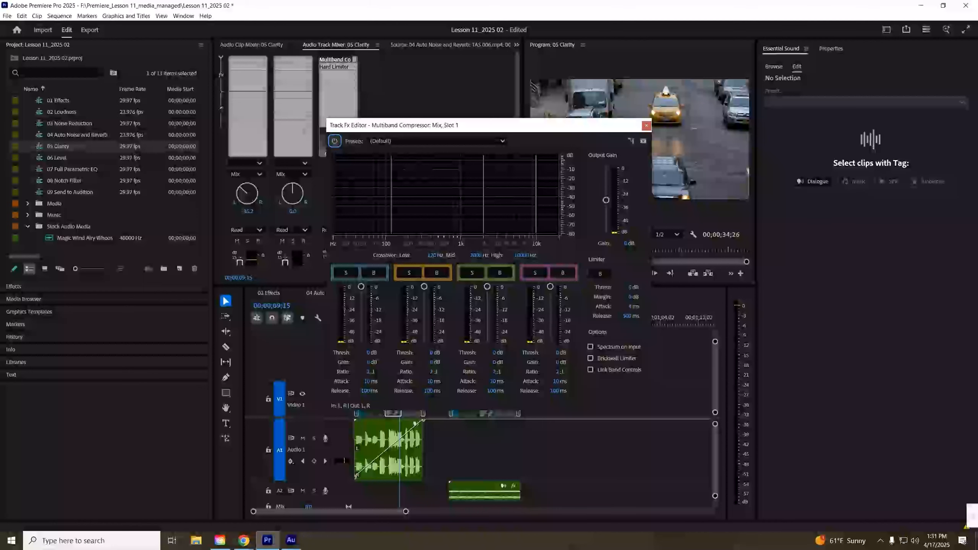
- Play the sequence with the Multiband Compressor editor open and reposition the editor window to monitor it
{"action": "key", "text": "space"}
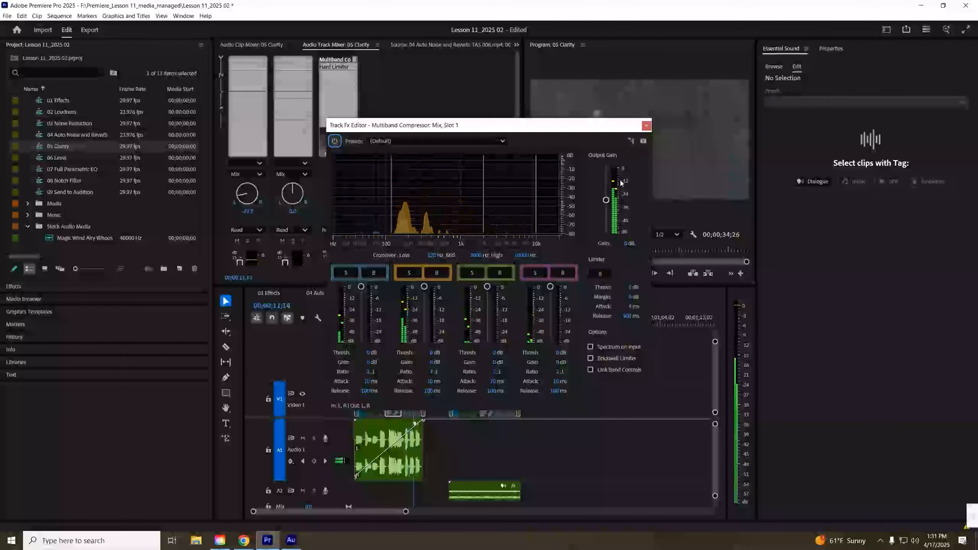
{"action": "left_click_drag", "start_coordinate": [406, 130], "coordinate": [505, 117]}
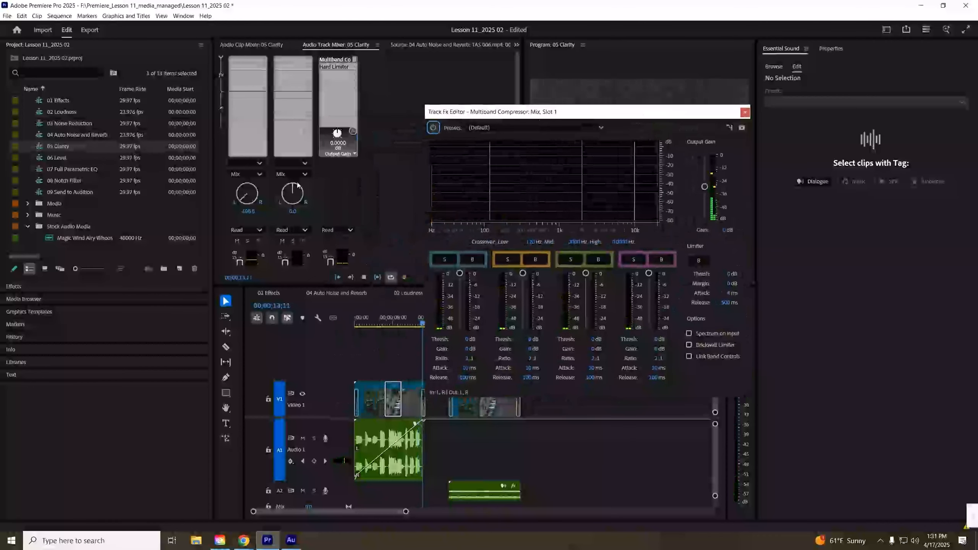
{"action": "left_click", "coordinate": [334, 66]}
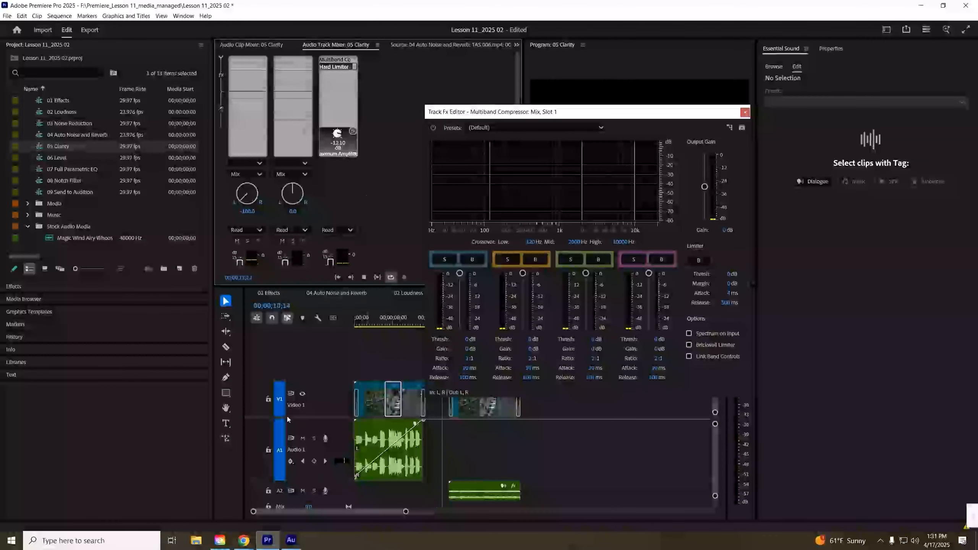
{"action": "left_click", "coordinate": [406, 324]}
{"action": "key", "text": "space"}
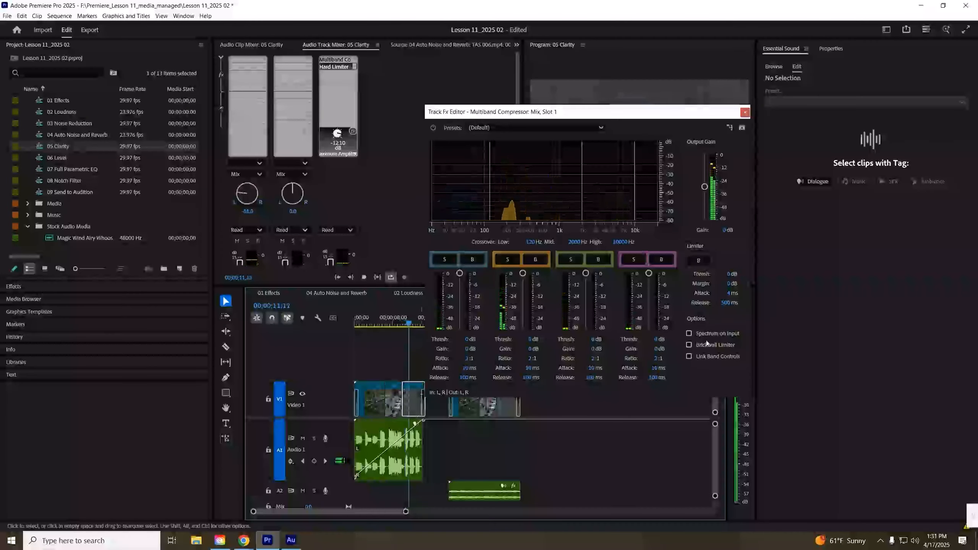
{"action": "left_click_drag", "start_coordinate": [698, 116], "coordinate": [371, 150]}
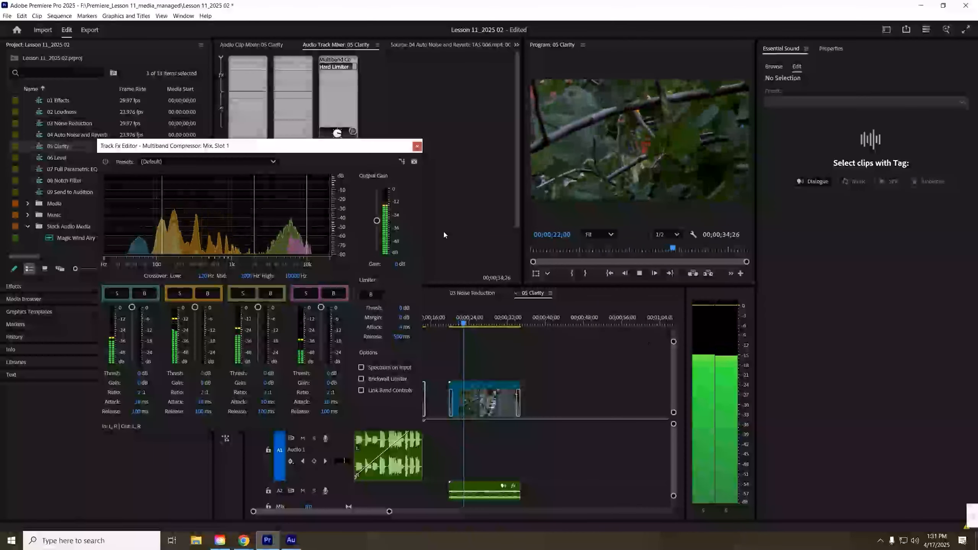
- Adjust the Multiband Compressor's output gain during playback, then close the effect editor
{"action": "left_click_drag", "start_coordinate": [377, 221], "coordinate": [378, 199]}
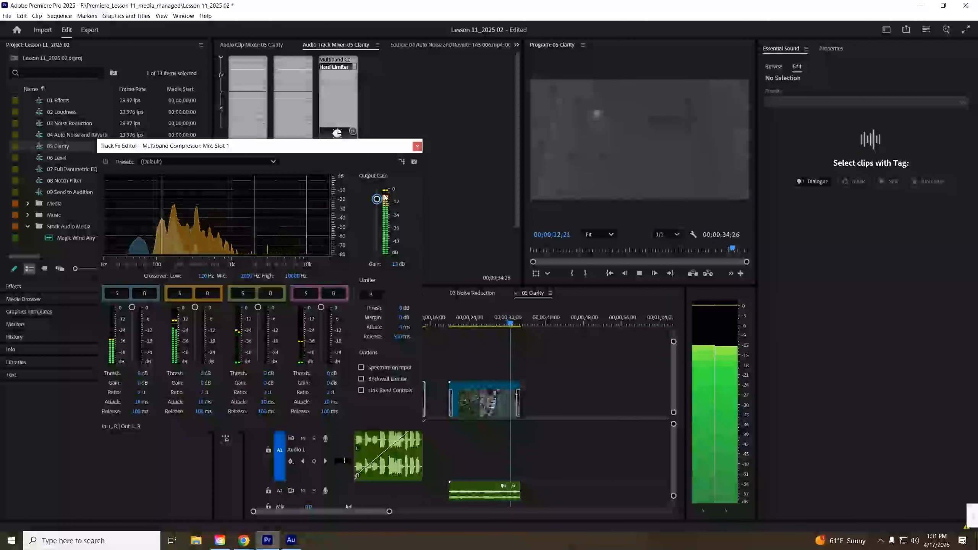
{"action": "mouse_move", "coordinate": [377, 199]}
{"action": "left_mouse_down"}
{"action": "mouse_move", "coordinate": [377, 232]}
{"action": "mouse_move", "coordinate": [377, 211]}
{"action": "left_mouse_up"}
{"action": "key", "text": "space"}
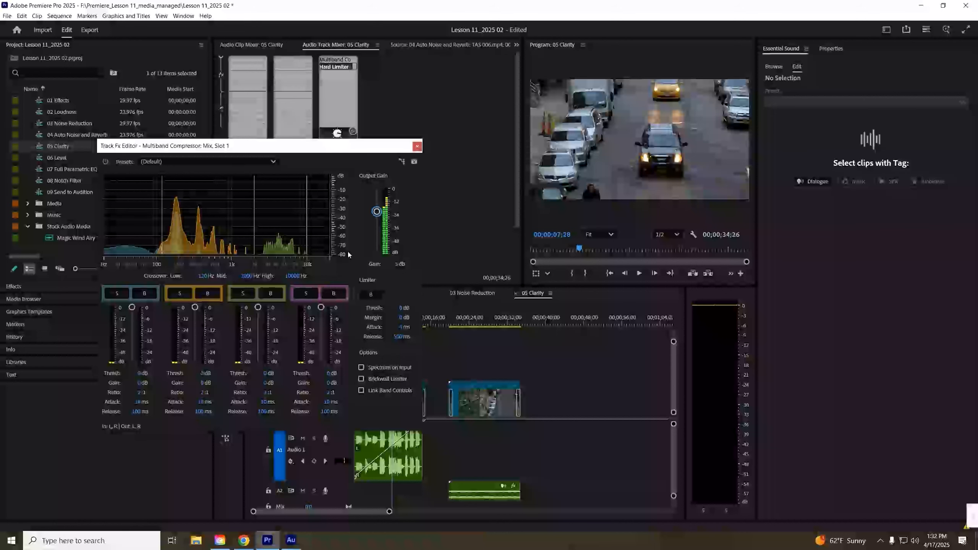
{"action": "left_click", "coordinate": [417, 146]}
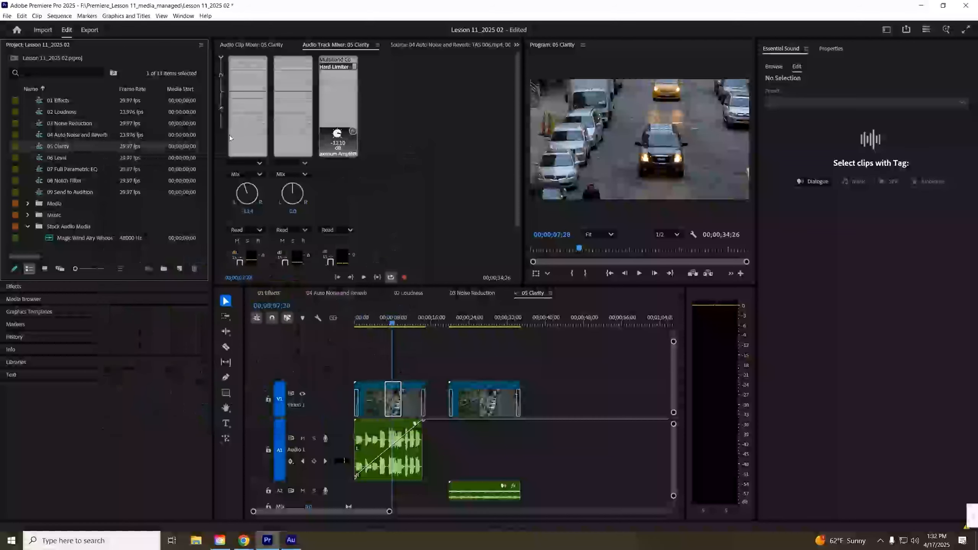
- Open the 07 Full Parametric EQ sequence and apply the Parametric Equalizer effect to its Audio 1 clip
{"action": "double_click", "coordinate": [44, 172]}
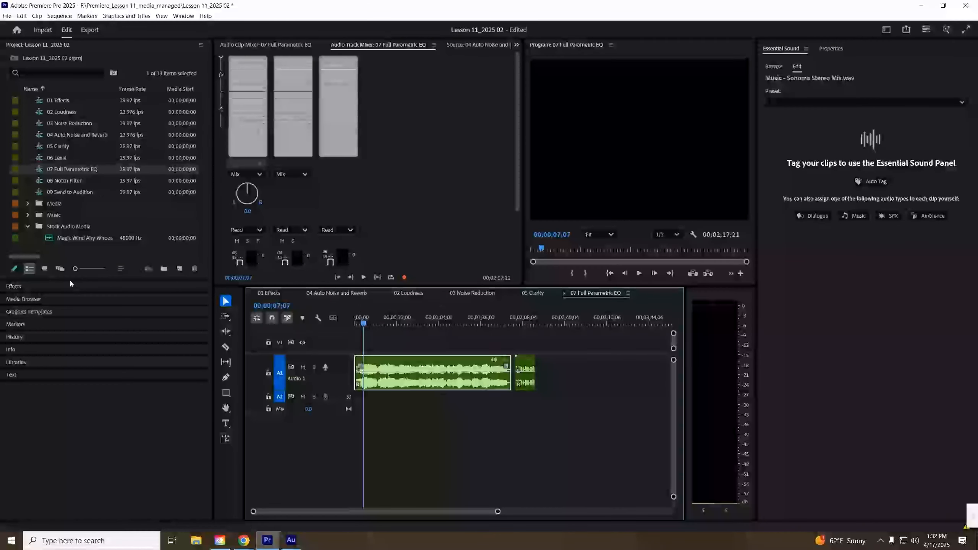
{"action": "left_click", "coordinate": [25, 286]}
{"action": "double_click", "coordinate": [62, 72]}
{"action": "type", "text": "par"}
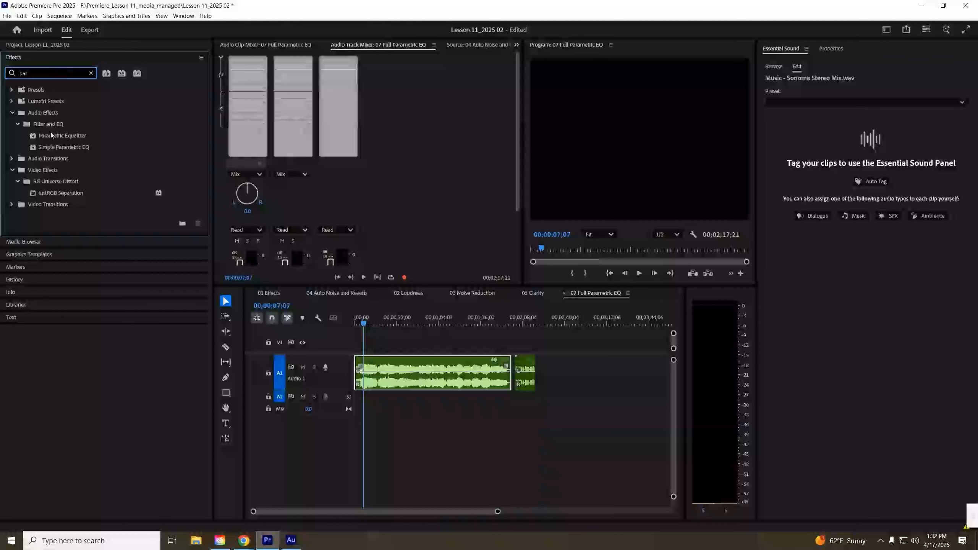
{"action": "left_click", "coordinate": [54, 138]}
{"action": "left_click_drag", "start_coordinate": [44, 140], "coordinate": [432, 372]}
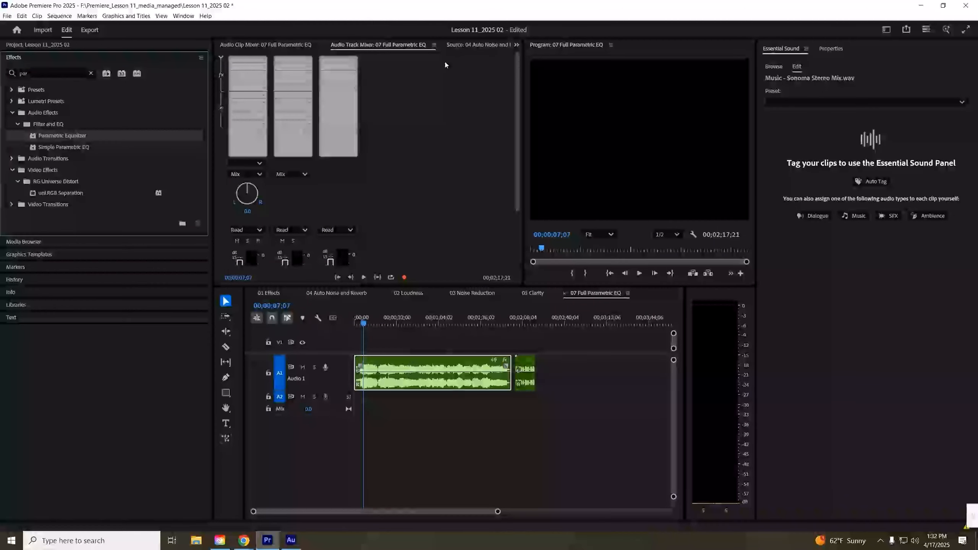
- Open the Parametric Equalizer's custom setup editor from Effect Controls
{"action": "left_click", "coordinate": [516, 45]}
{"action": "left_click", "coordinate": [541, 92]}
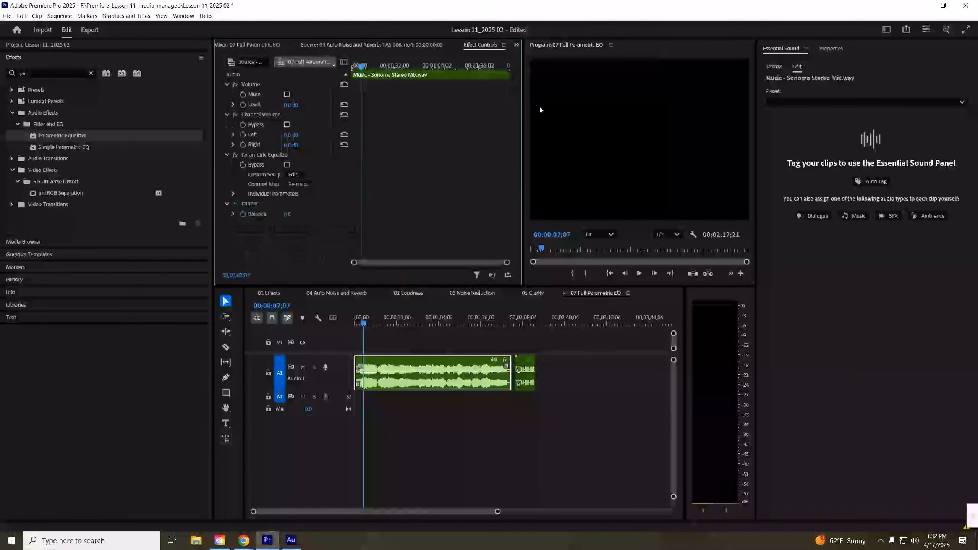
{"action": "left_click", "coordinate": [294, 174]}
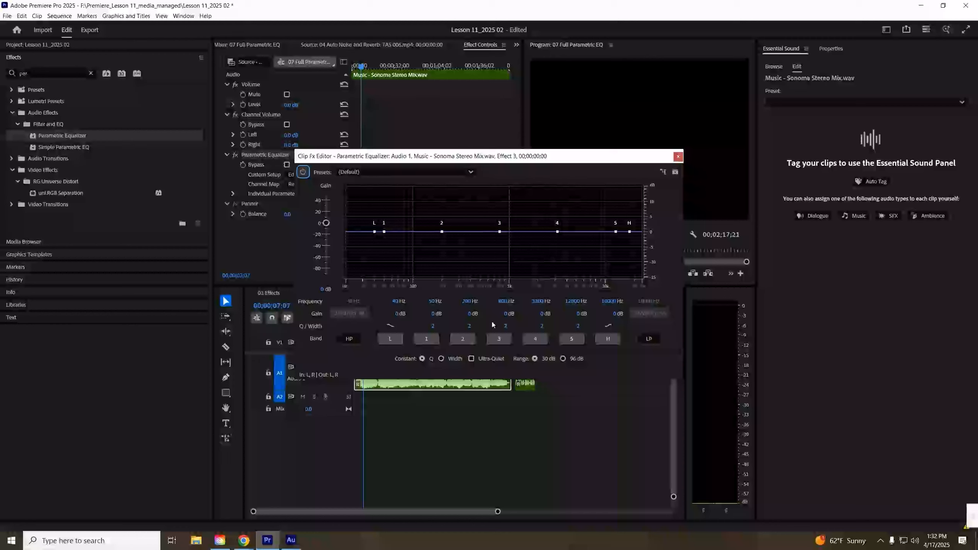
- Audition Parametric Equalizer presets during playback, ending with the Generic Low-Pass preset
{"action": "key", "text": "space"}
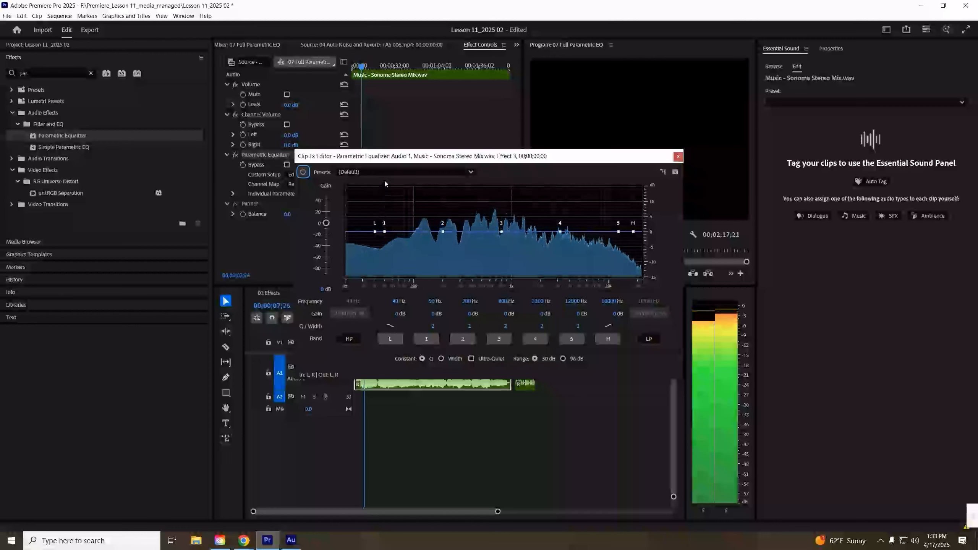
{"action": "left_click", "coordinate": [385, 173]}
{"action": "left_click", "coordinate": [383, 198]}
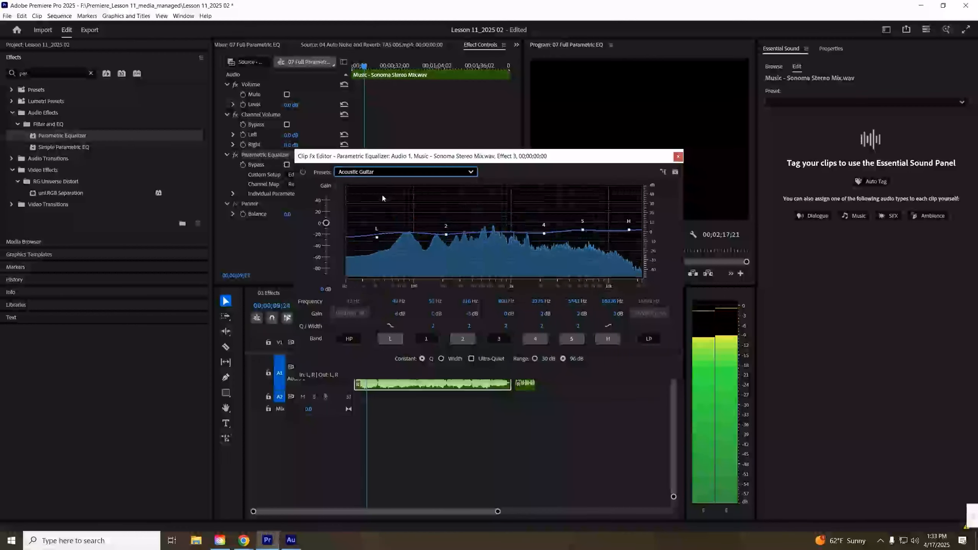
{"action": "left_click", "coordinate": [384, 172]}
{"action": "left_click", "coordinate": [386, 209]}
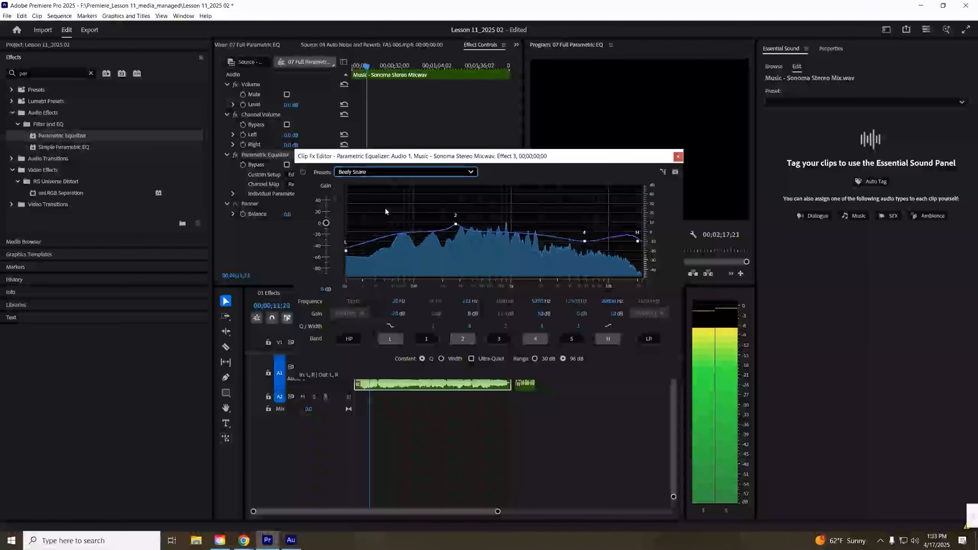
{"action": "left_click", "coordinate": [384, 172]}
{"action": "left_click", "coordinate": [378, 221]}
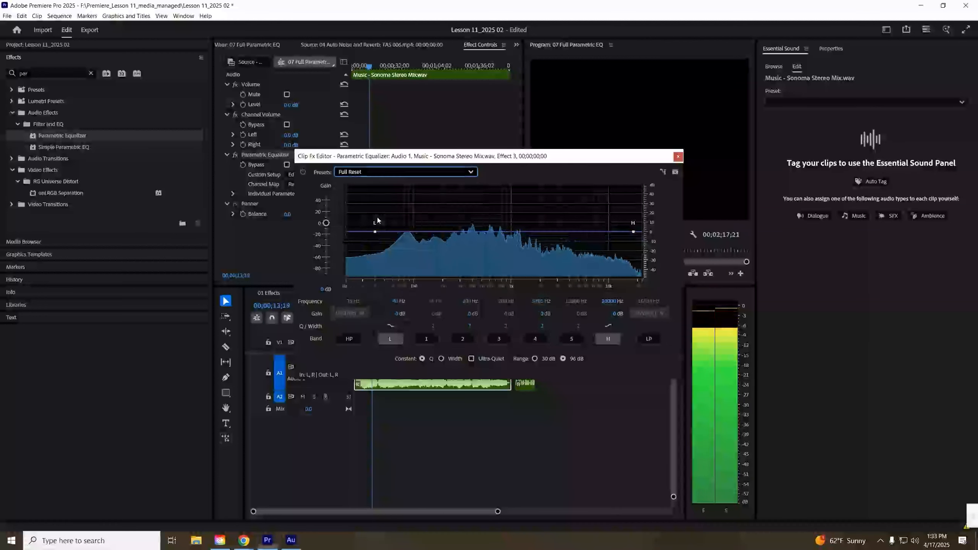
{"action": "left_click", "coordinate": [384, 172]}
{"action": "left_click", "coordinate": [376, 232]}
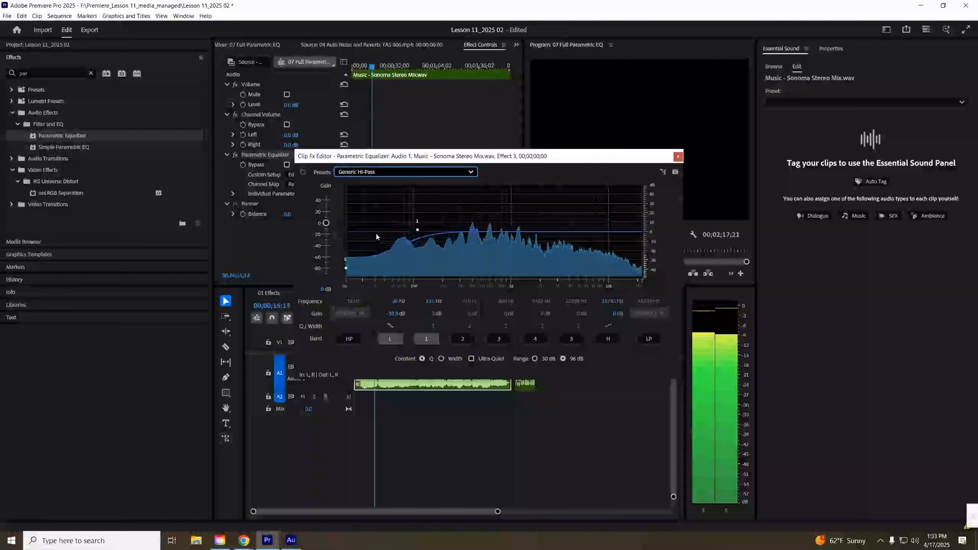
{"action": "left_click", "coordinate": [384, 172]}
{"action": "left_click", "coordinate": [385, 249]}
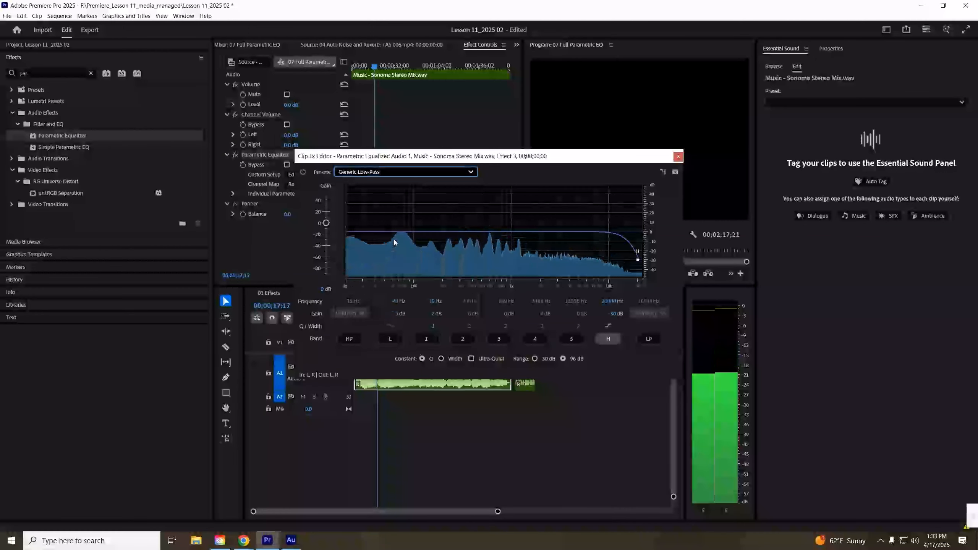
- Audition more Parametric Equalizer presets during playback: Heavy Guitar, Kick, Loudness Maximizer, Old Time Radio, Rap Vocals and Vocal Enhancer
{"action": "left_click", "coordinate": [409, 173]}
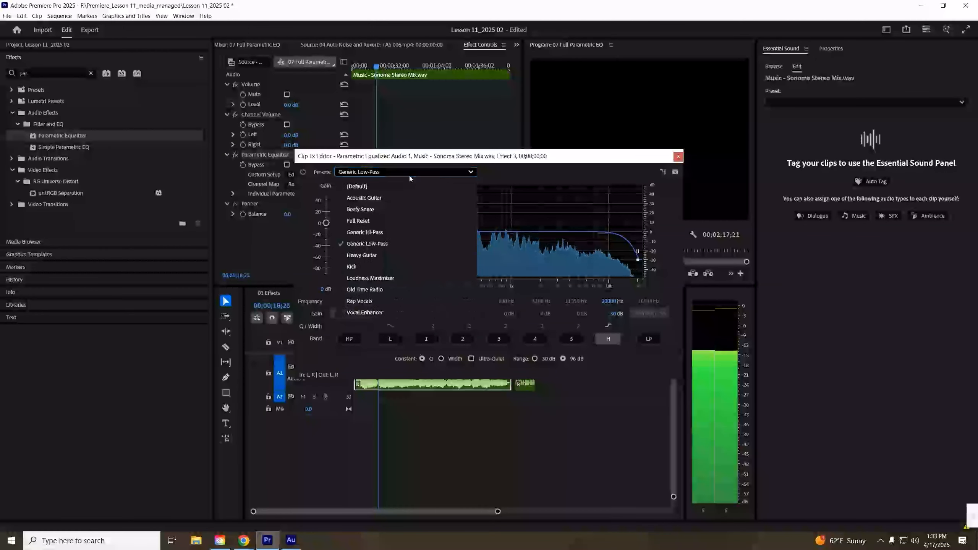
{"action": "left_click", "coordinate": [396, 255]}
{"action": "left_click", "coordinate": [385, 172]}
{"action": "left_click", "coordinate": [382, 266]}
{"action": "left_click", "coordinate": [372, 174]}
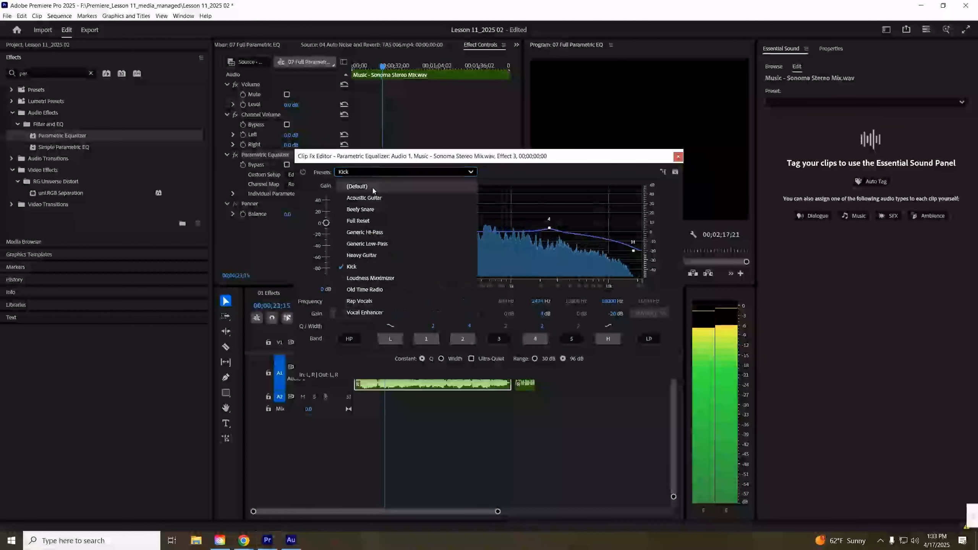
{"action": "left_click", "coordinate": [374, 278]}
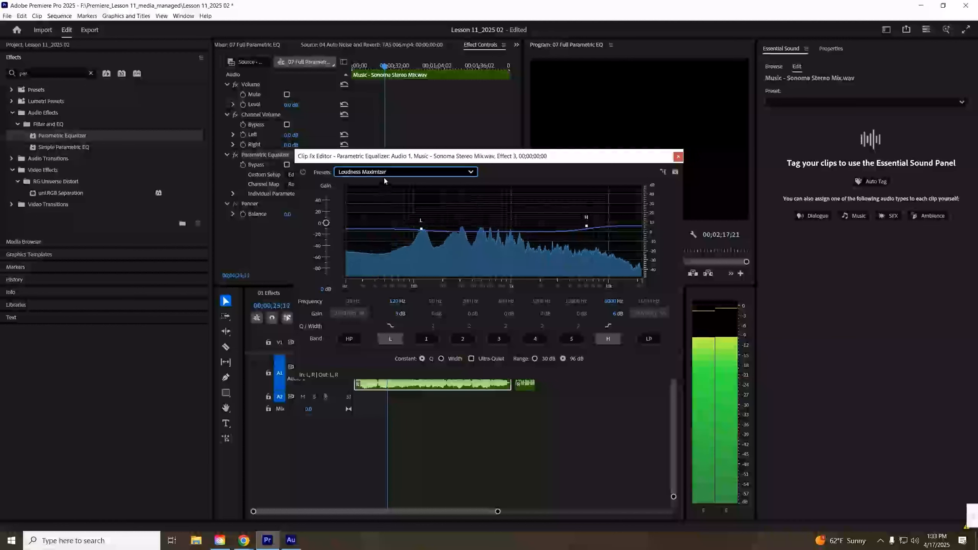
{"action": "left_click", "coordinate": [386, 173]}
{"action": "left_click", "coordinate": [382, 291]}
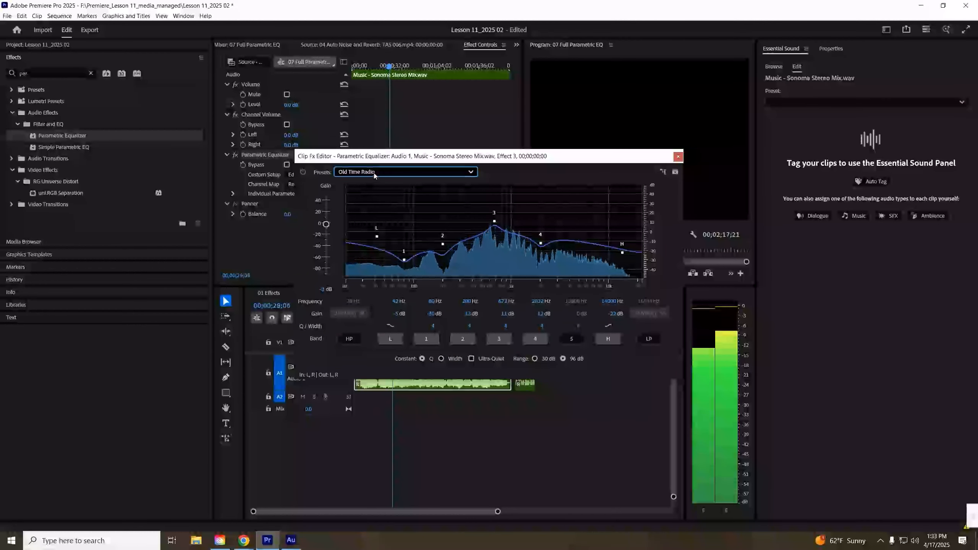
{"action": "left_click", "coordinate": [375, 173]}
{"action": "left_click", "coordinate": [384, 300]}
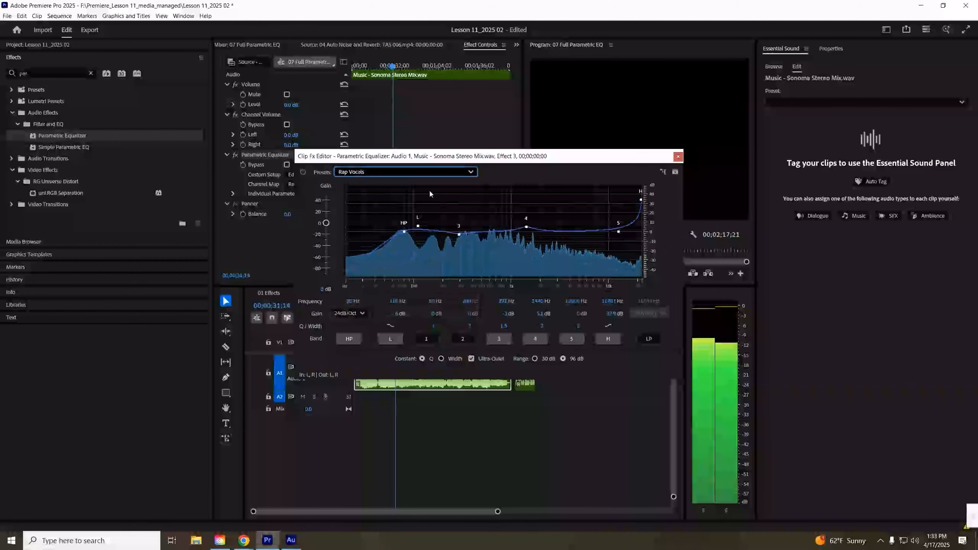
{"action": "left_click", "coordinate": [414, 172]}
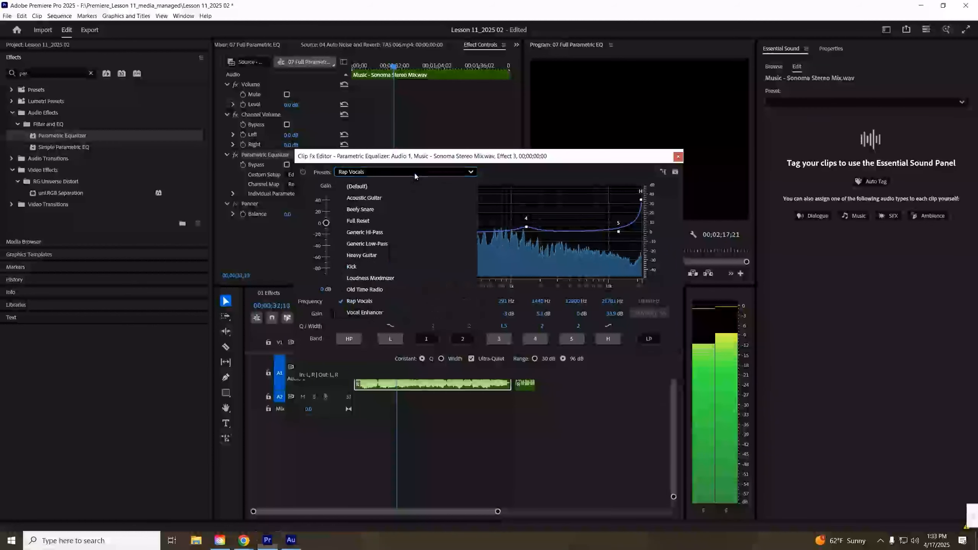
{"action": "left_click", "coordinate": [375, 314]}
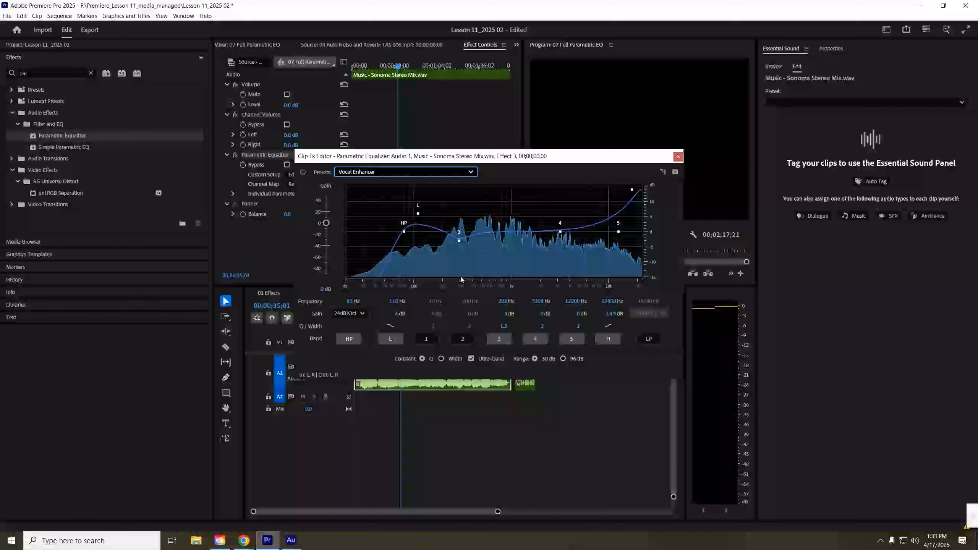
- Reset the equalizer to the (Default) preset and notch band 3 down about -8.4 dB near 790 Hz with a Q of 9.6
{"action": "left_click", "coordinate": [429, 173]}
{"action": "left_click", "coordinate": [434, 186]}
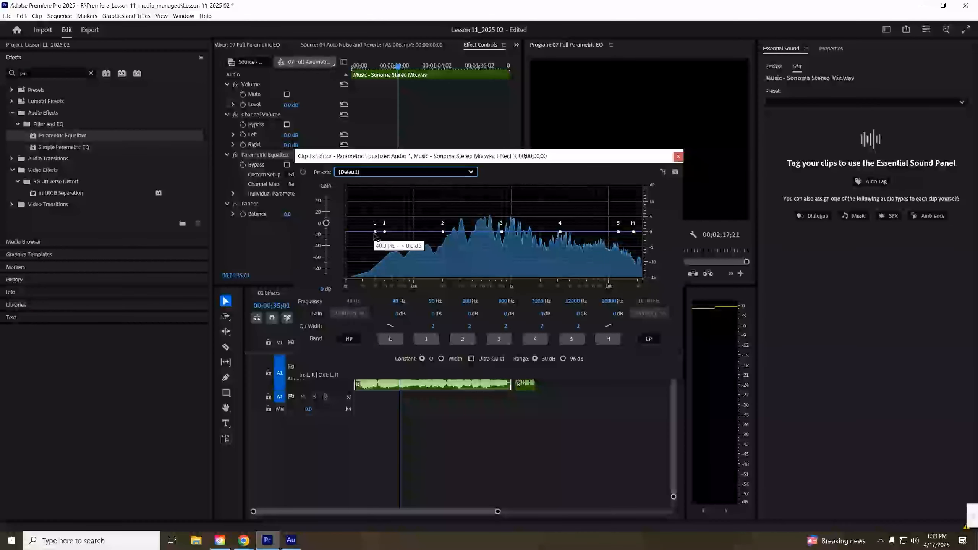
{"action": "left_click_drag", "start_coordinate": [398, 306], "coordinate": [393, 331]}
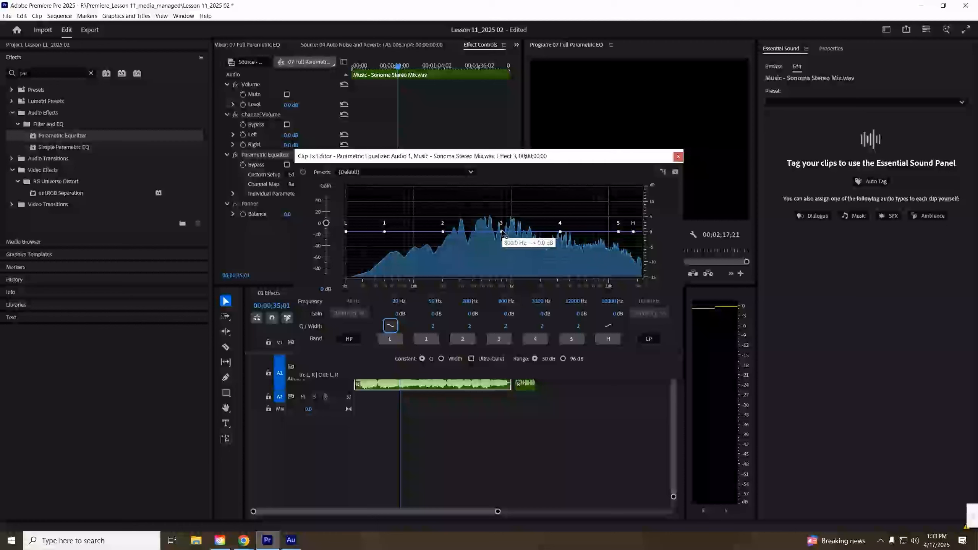
{"action": "left_click_drag", "start_coordinate": [501, 232], "coordinate": [502, 257]}
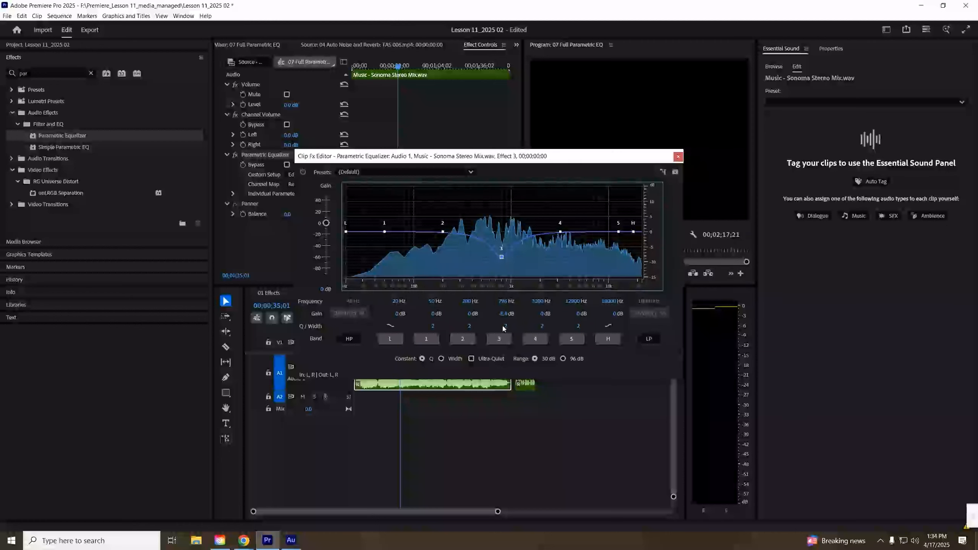
{"action": "mouse_move", "coordinate": [505, 329]}
{"action": "left_mouse_down"}
{"action": "mouse_move", "coordinate": [504, 204]}
{"action": "mouse_move", "coordinate": [497, 359]}
{"action": "mouse_move", "coordinate": [503, 311]}
{"action": "left_mouse_up"}
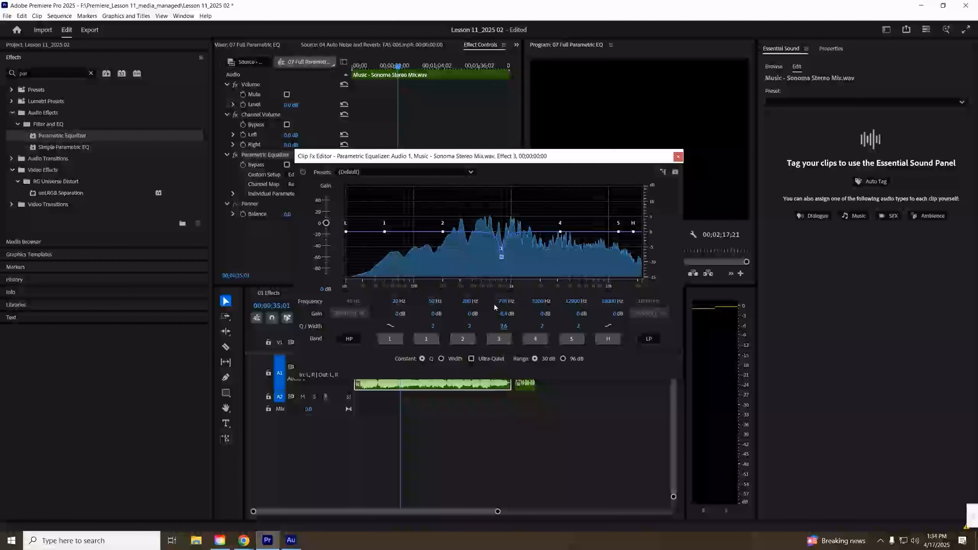
- Play the clip while toggling the effect bypass to compare with and without the notch, then close the editor
{"action": "key", "text": "space"}
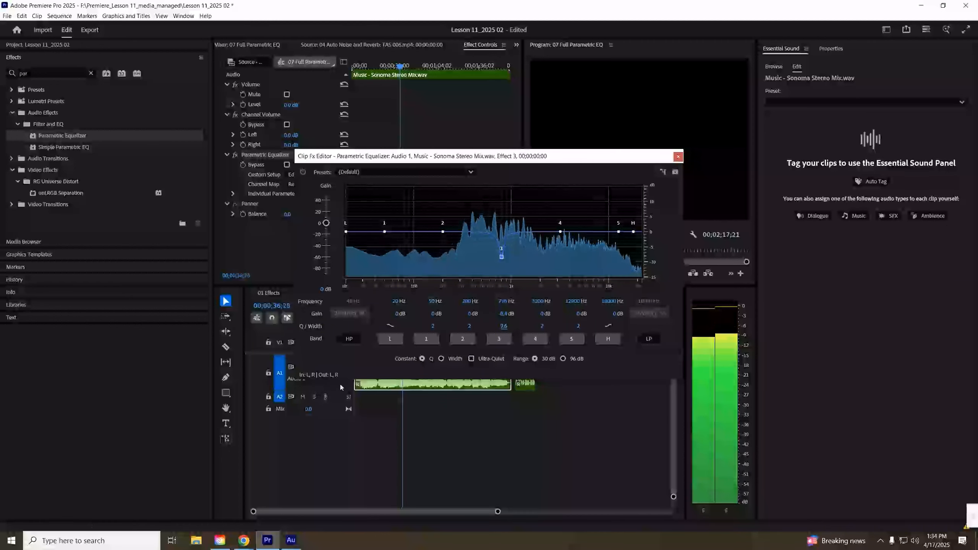
{"action": "left_click", "coordinate": [303, 172]}
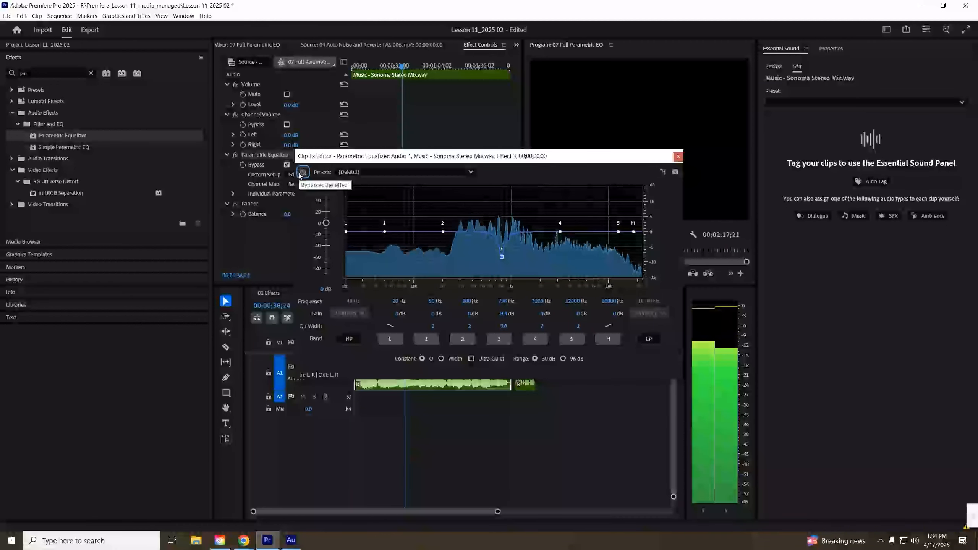
{"action": "left_click", "coordinate": [303, 174]}
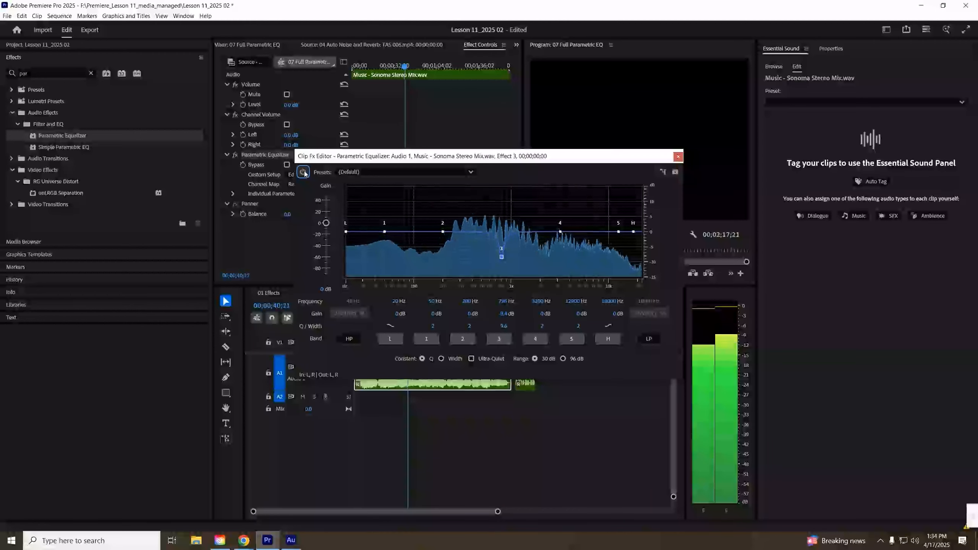
{"action": "key", "text": "space"}
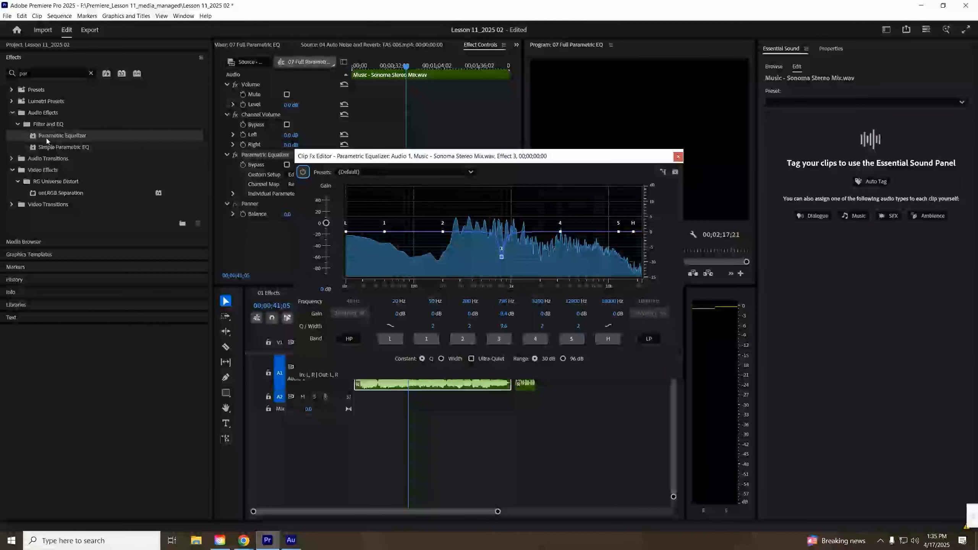
{"action": "left_click", "coordinate": [678, 156]}
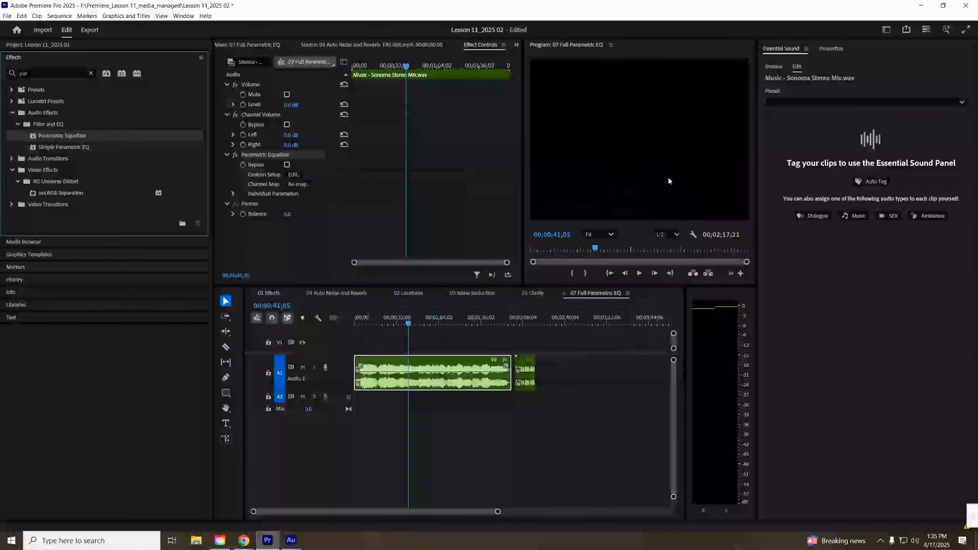
- Browse the Audio Effects folder and search the Effects panel for par
{"action": "left_click", "coordinate": [91, 73]}
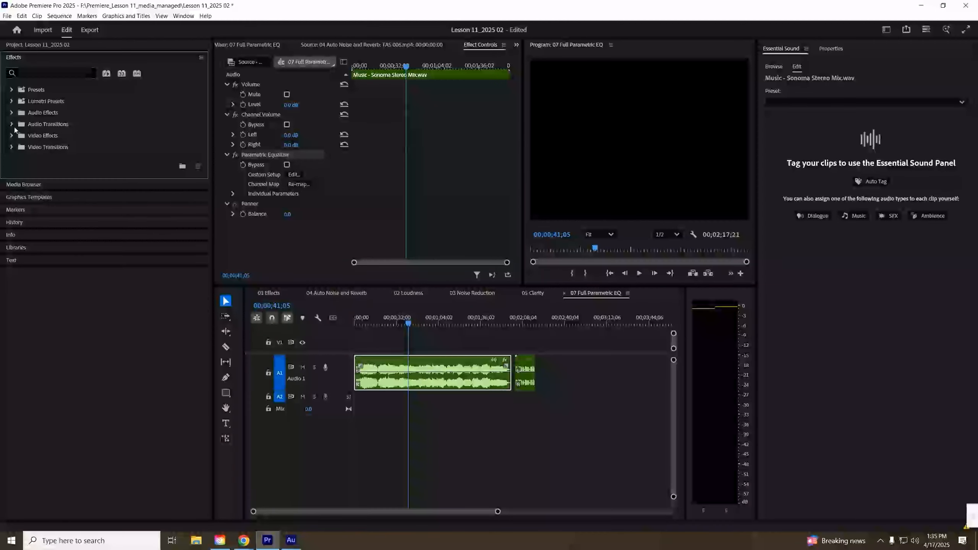
{"action": "left_click", "coordinate": [12, 113]}
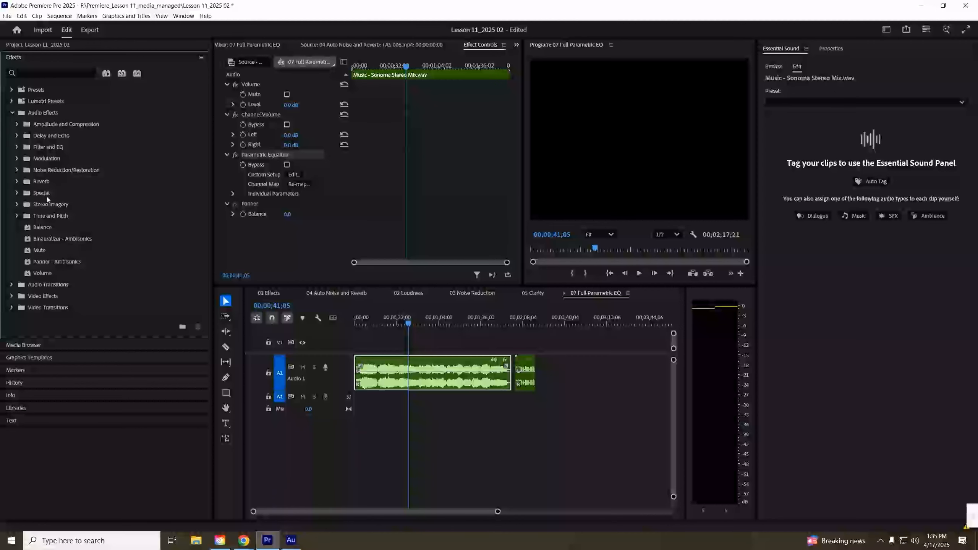
{"action": "left_click", "coordinate": [45, 74]}
{"action": "type", "text": "par"}
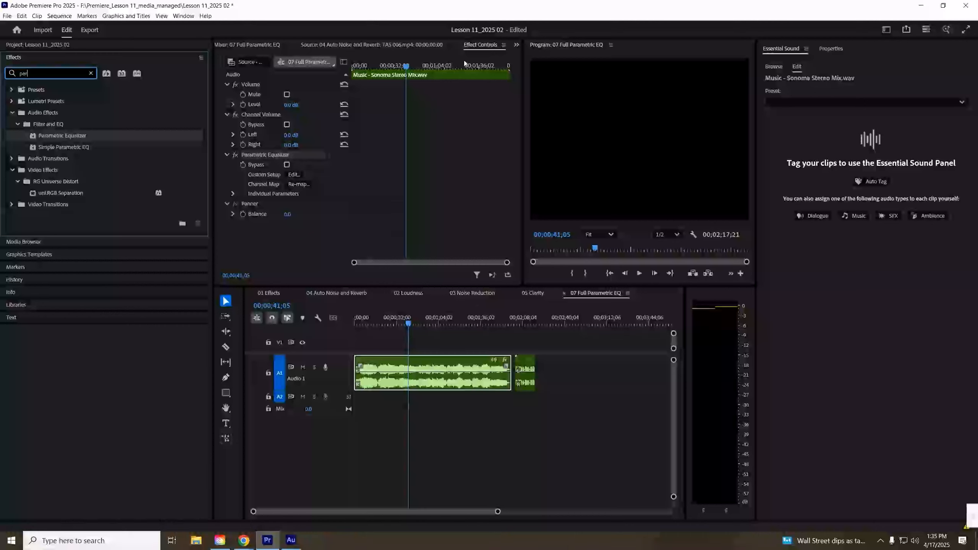
- Reopen the Parametric Equalizer's custom setup editor from Effect Controls
{"action": "left_click", "coordinate": [294, 175]}
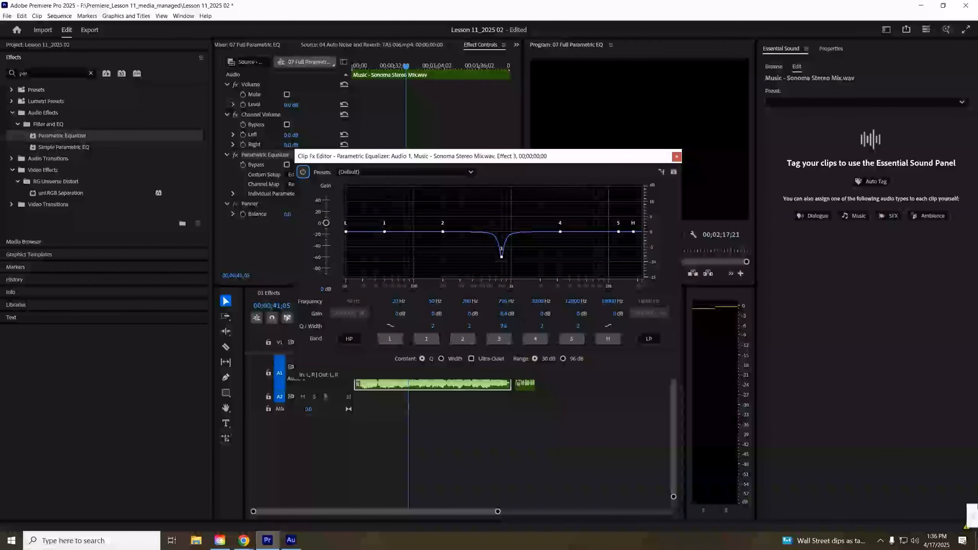
{"action": "left_click", "coordinate": [973, 517]}
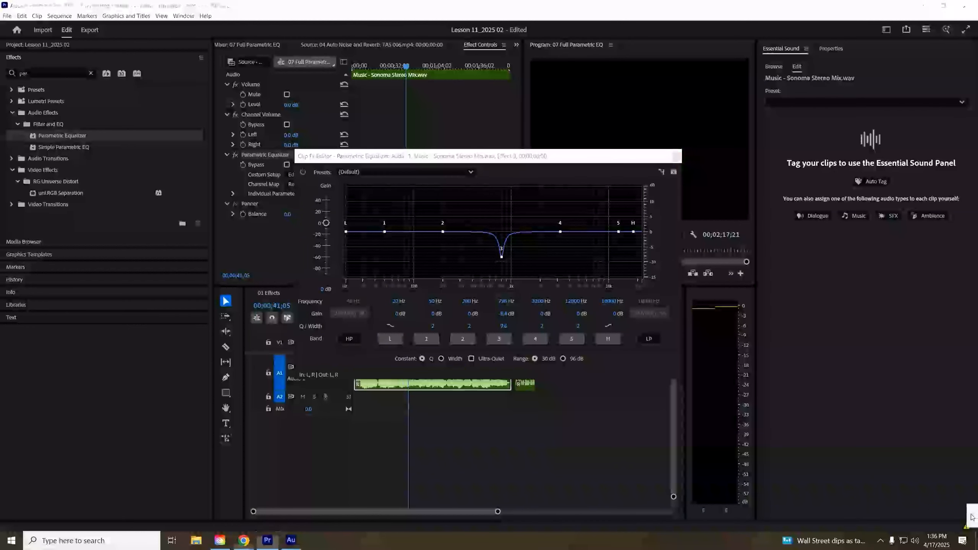